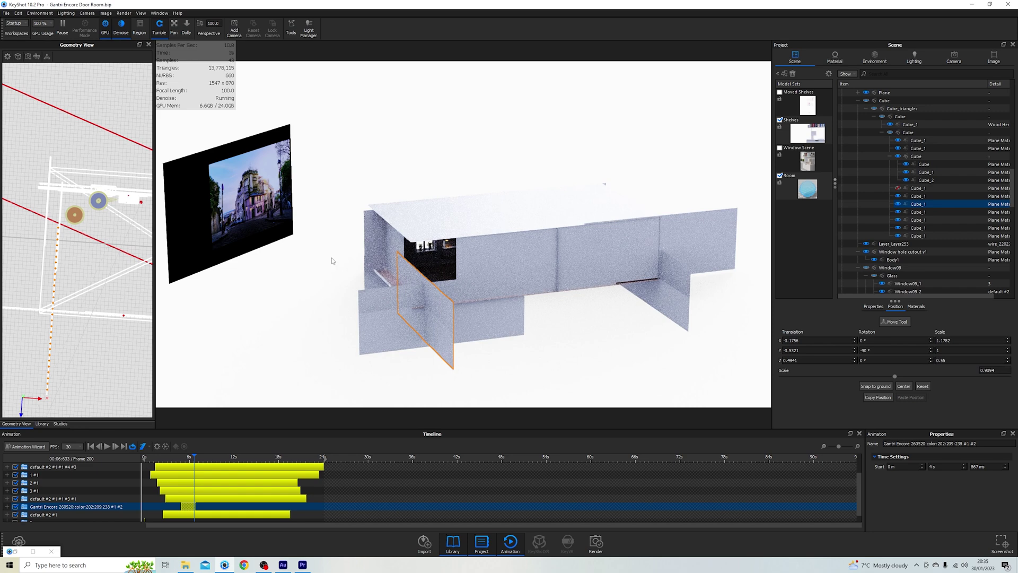
- Examine the street photo plane outside the room model, including its emissive material variants
left_click_drag(519, 291, 379, 307)
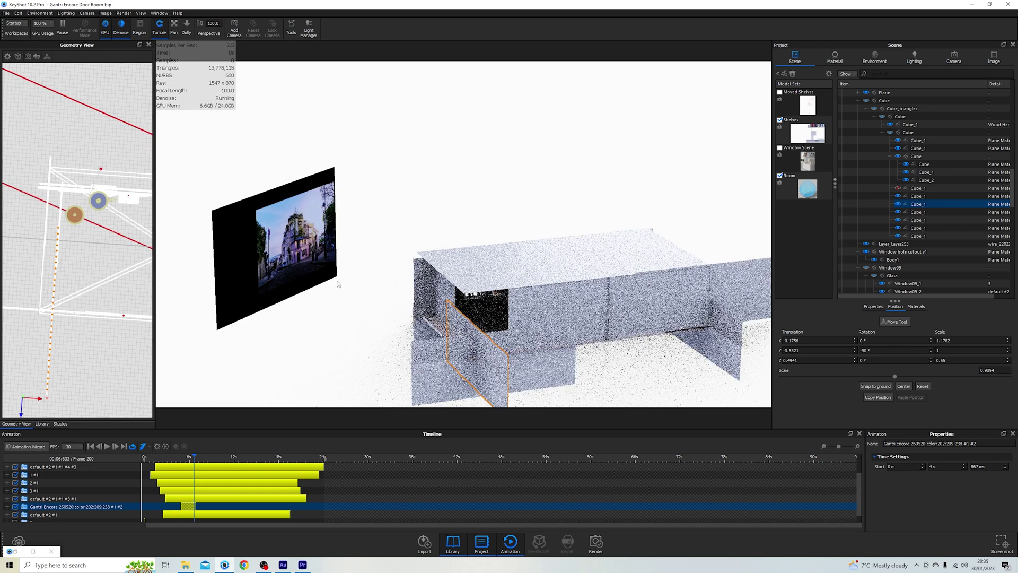
left_click(317, 272)
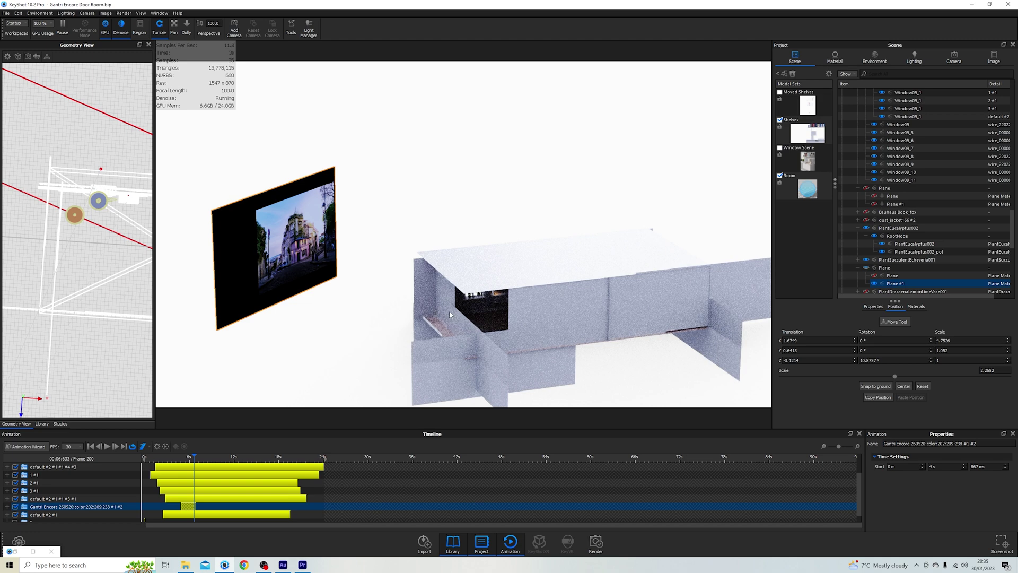
double_click(280, 262)
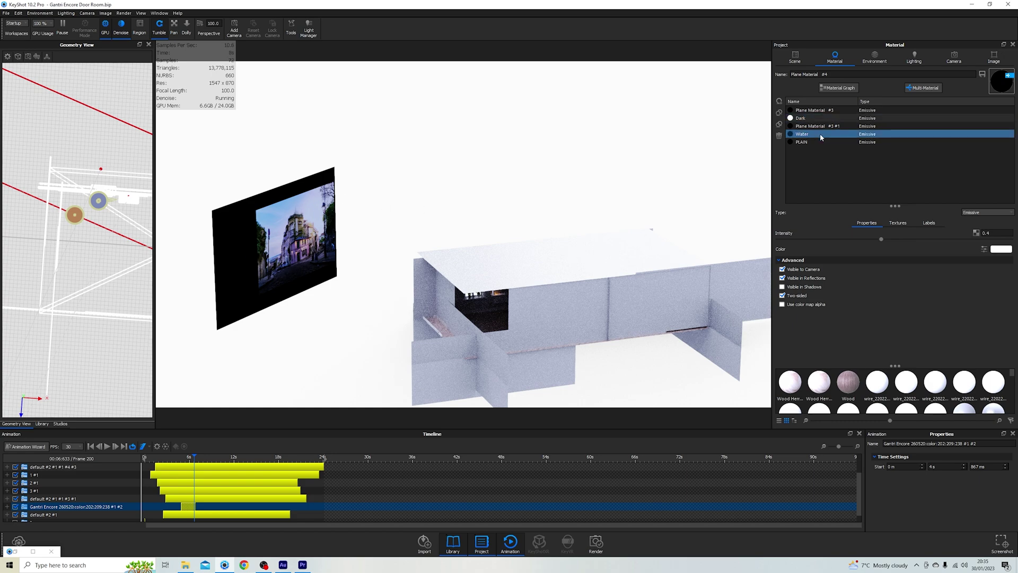
left_click(795, 57)
left_click(247, 251)
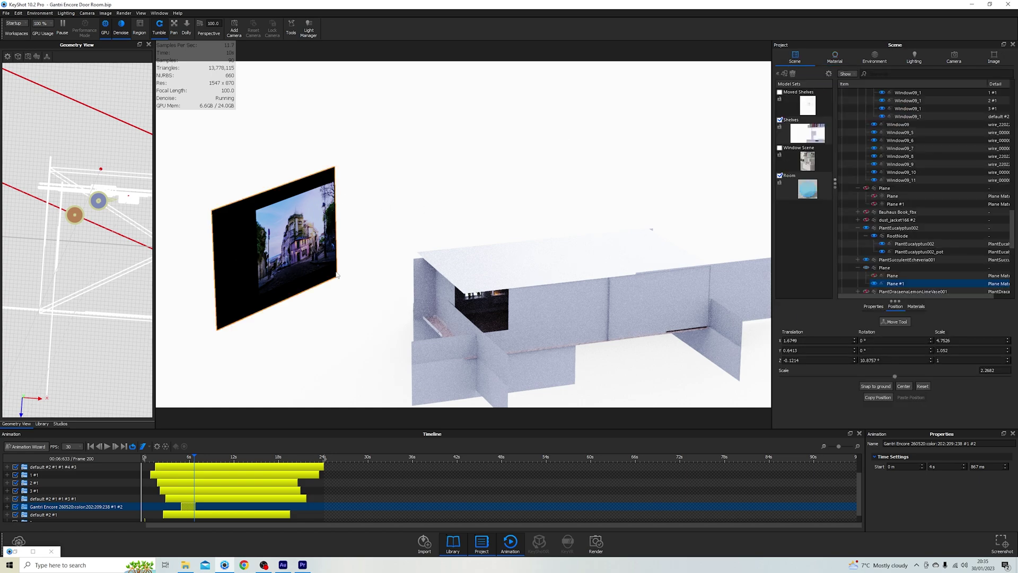
middle_click_drag(518, 288, 544, 293)
scroll(544, 294, "up", 3)
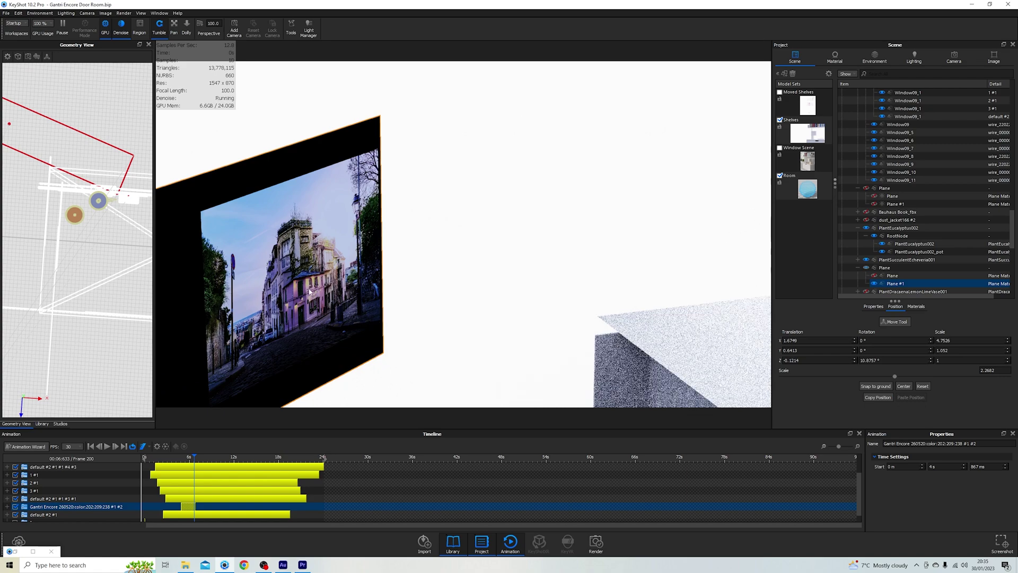
scroll(392, 311, "down", 2)
middle_click_drag(393, 311, 289, 263)
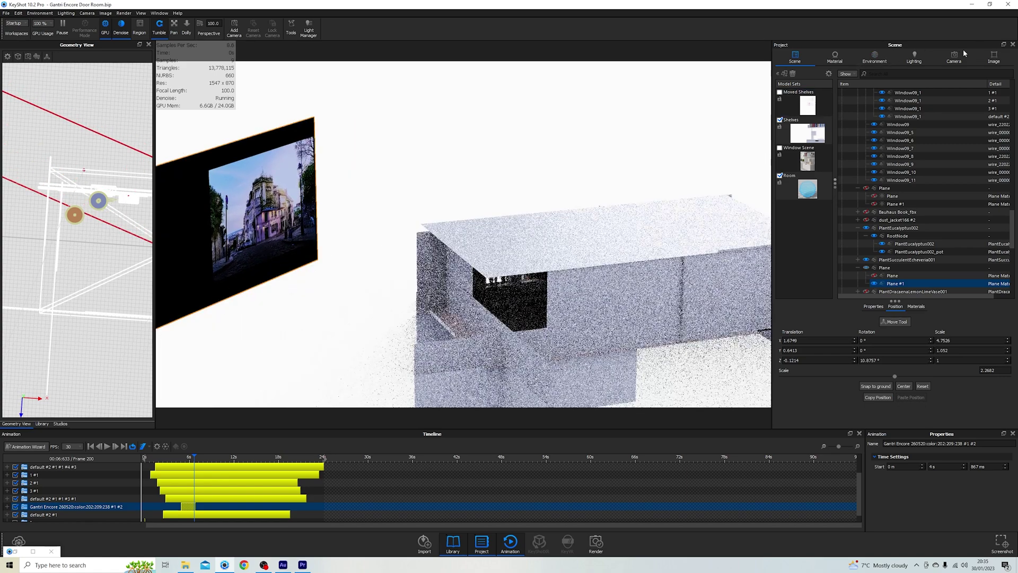
- Return to the saved interior camera and inspect the glass materials applied to the window panes behind the plants
left_click(954, 57)
left_click(871, 145)
double_click(317, 268)
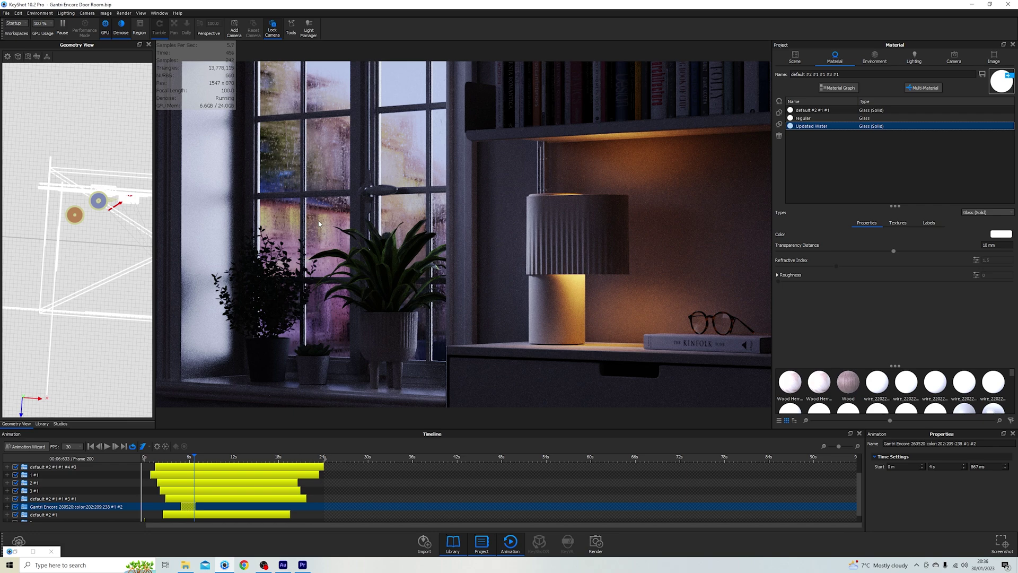
left_click(339, 169)
left_click(795, 56)
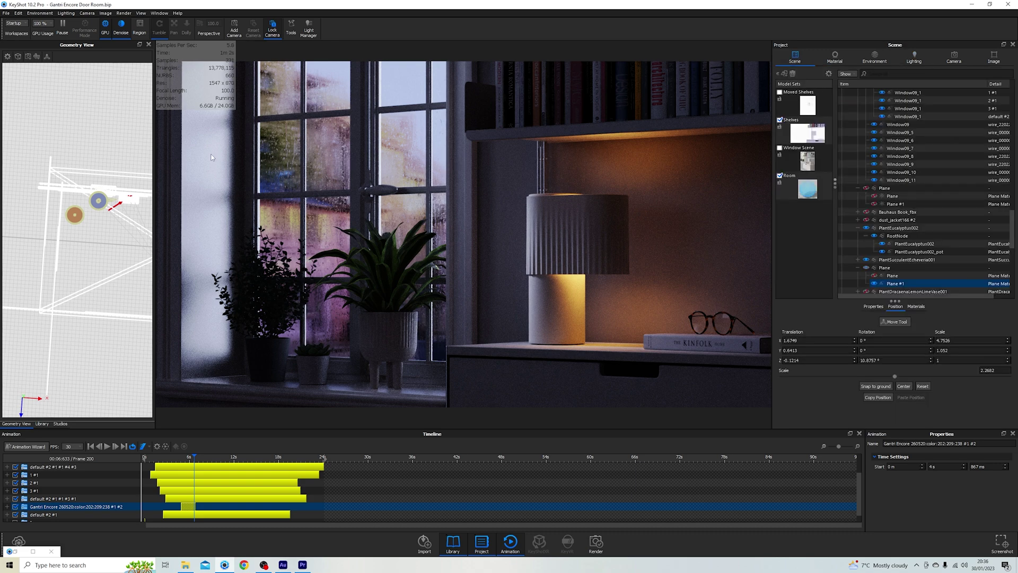
left_click(326, 159)
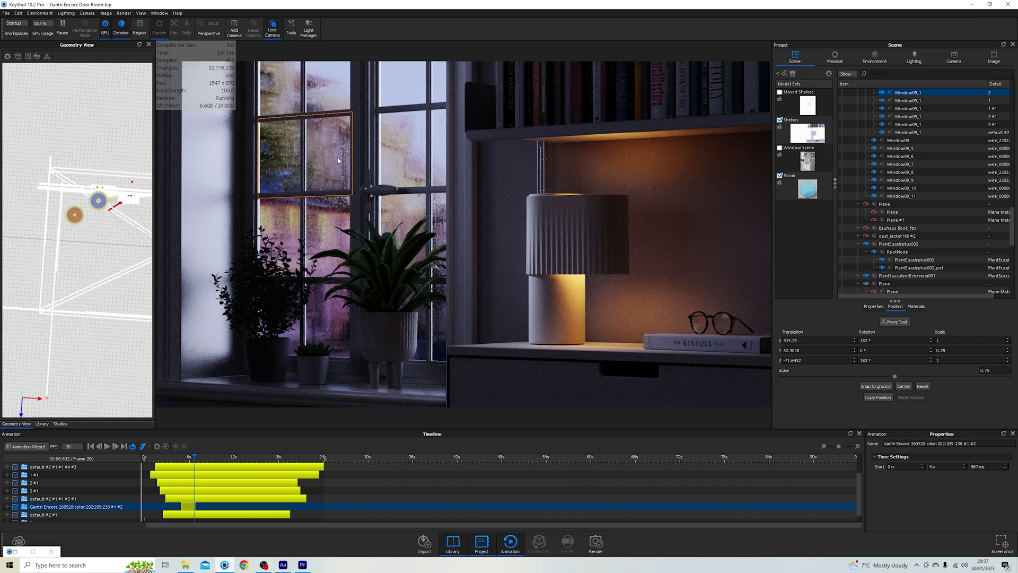
double_click(338, 161)
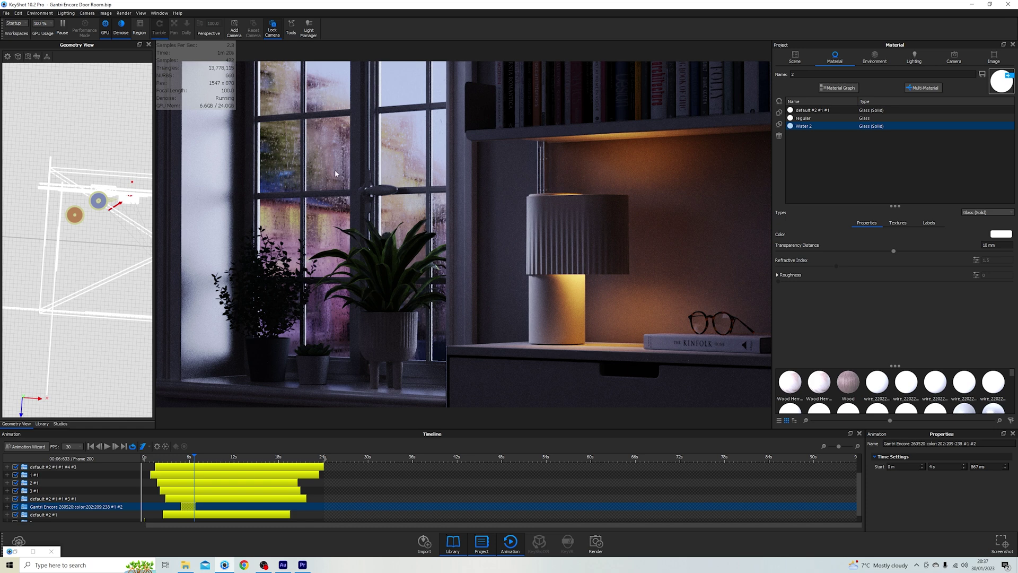
- Switch to the Free Camera and frame the selected upper window pane up close
left_click(954, 57)
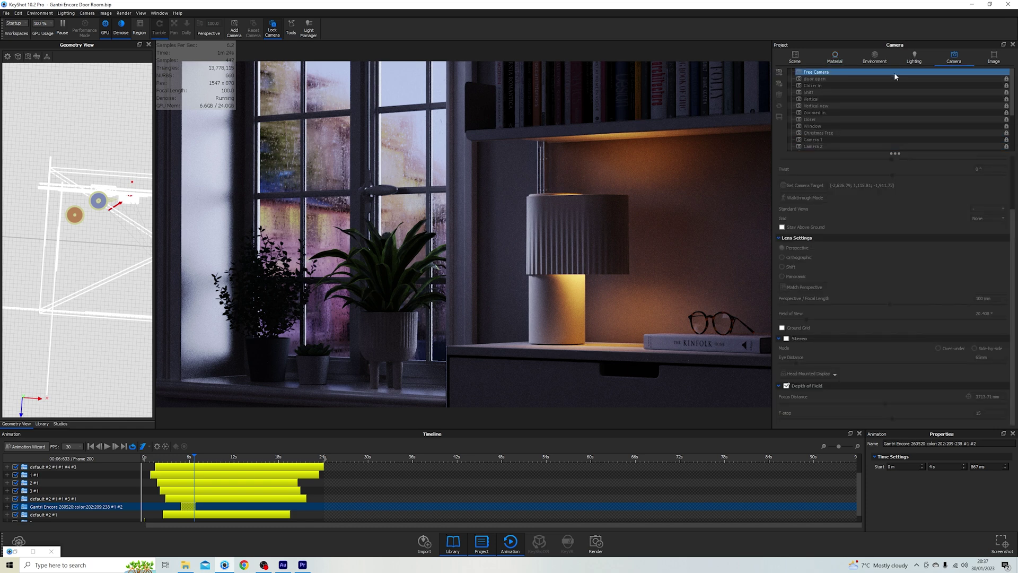
left_click(793, 60)
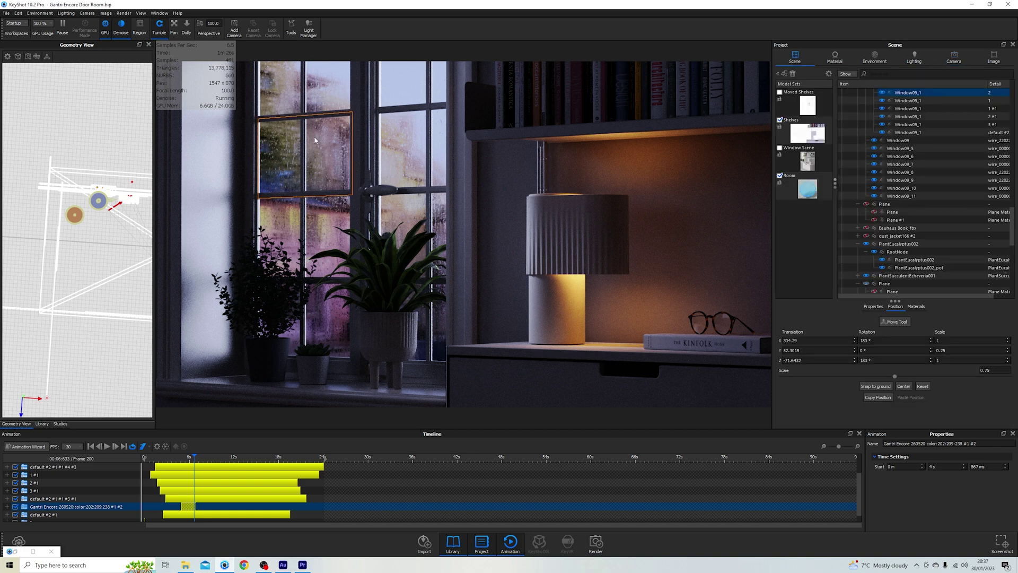
right_click(314, 136)
left_click(350, 404)
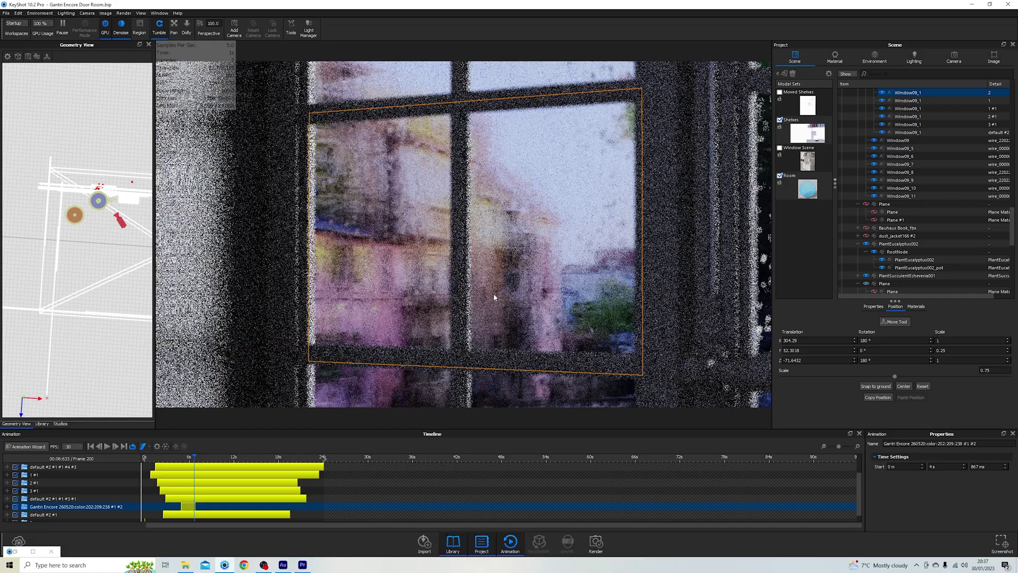
scroll(491, 292, "up", 5)
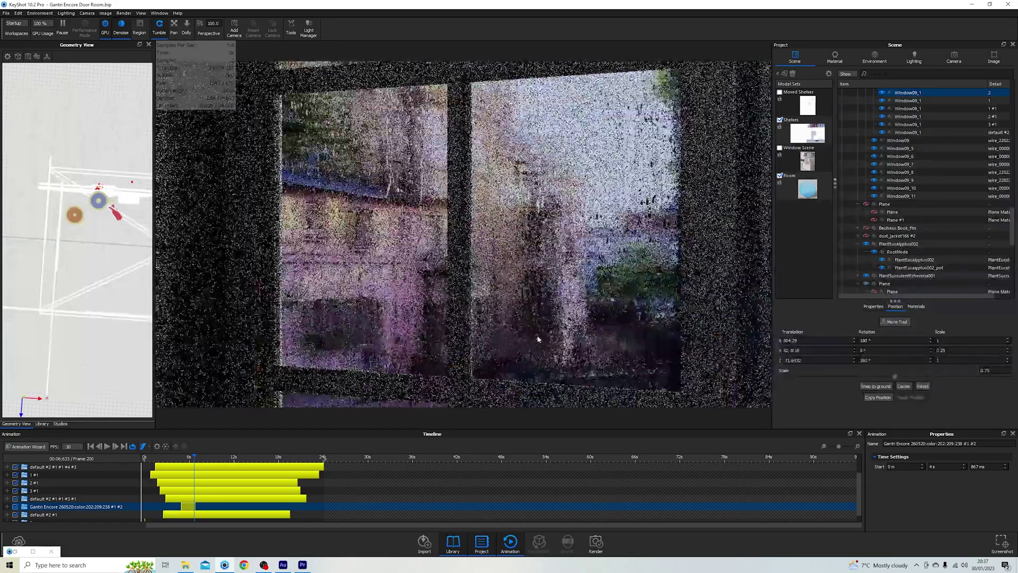
- Open the material graph of the pane's Water 2 glass and examine its Video Map node up close
double_click(570, 314)
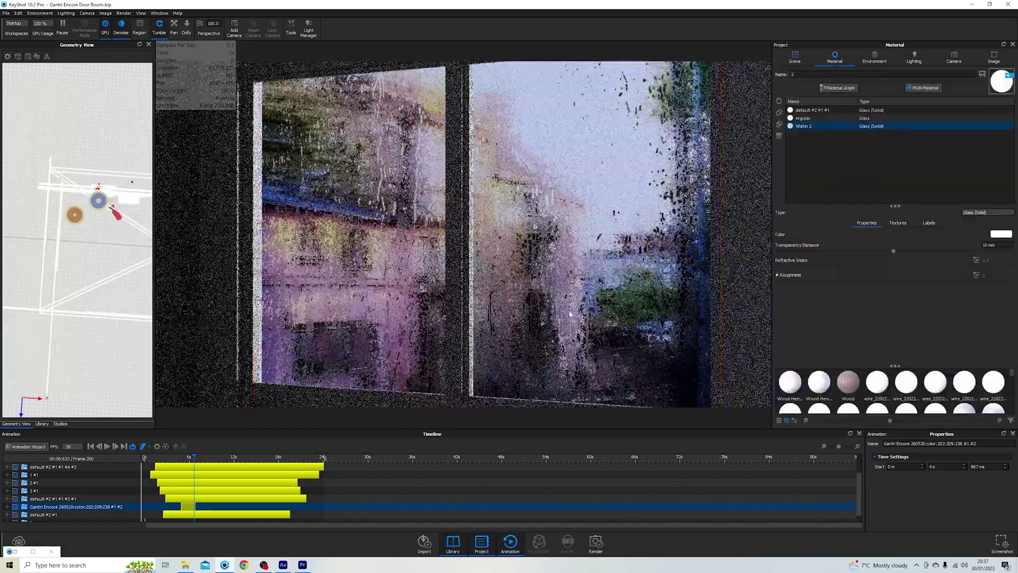
left_click(845, 89)
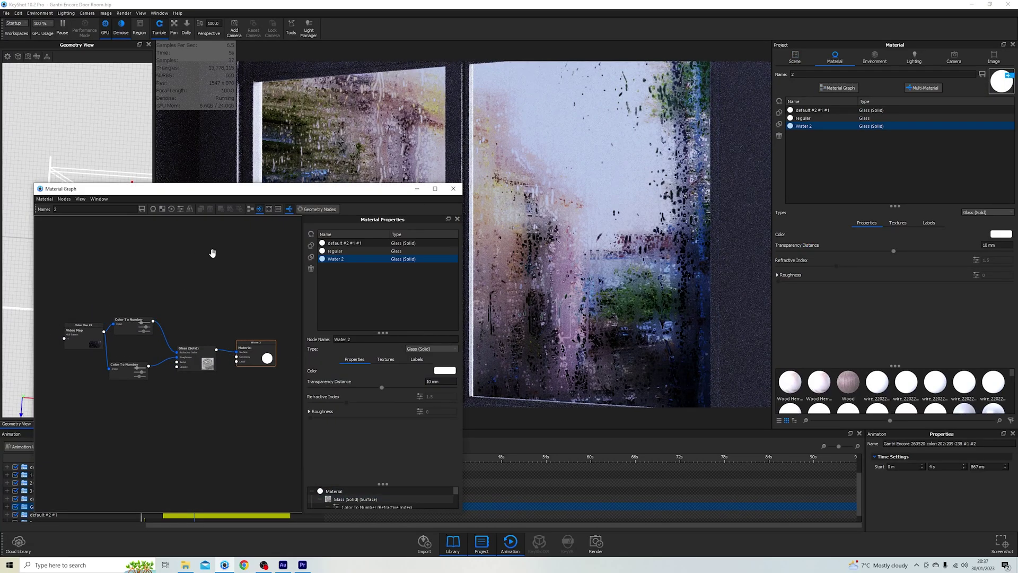
left_click(86, 342)
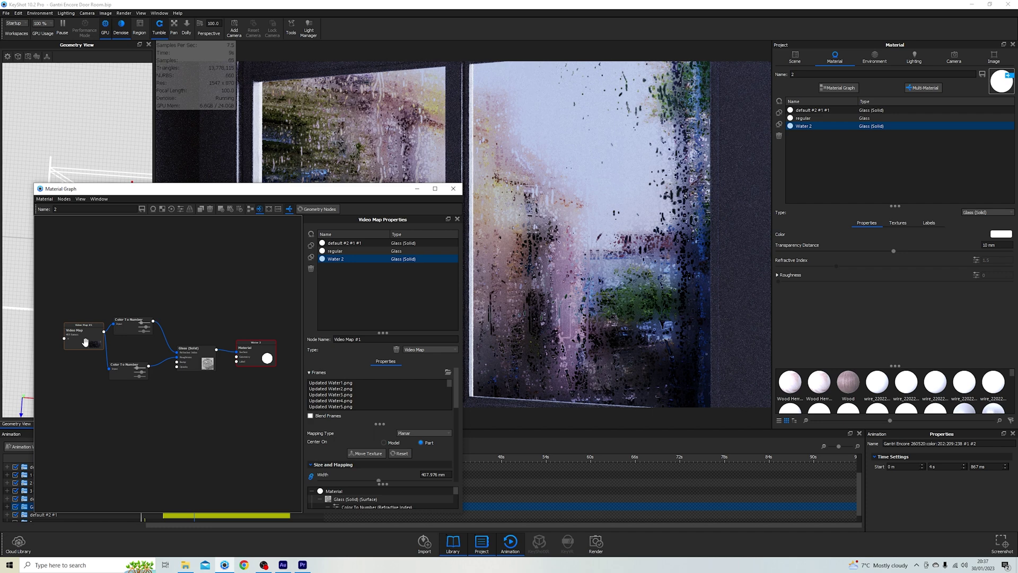
left_click_drag(94, 345, 243, 342)
scroll(59, 360, "up", 2)
scroll(132, 360, "up", 3)
left_click_drag(131, 398, 252, 409)
scroll(128, 419, "up", 2)
left_click_drag(167, 344, 225, 347)
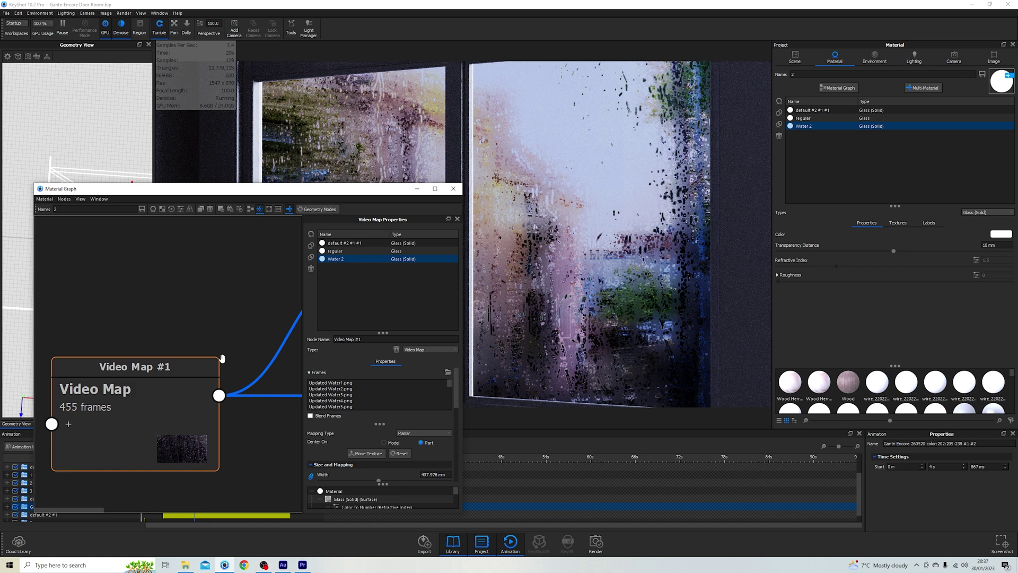
- Move the Material Graph window aside and reframe the render on the window panes and handle
left_click_drag(379, 189, 279, 118)
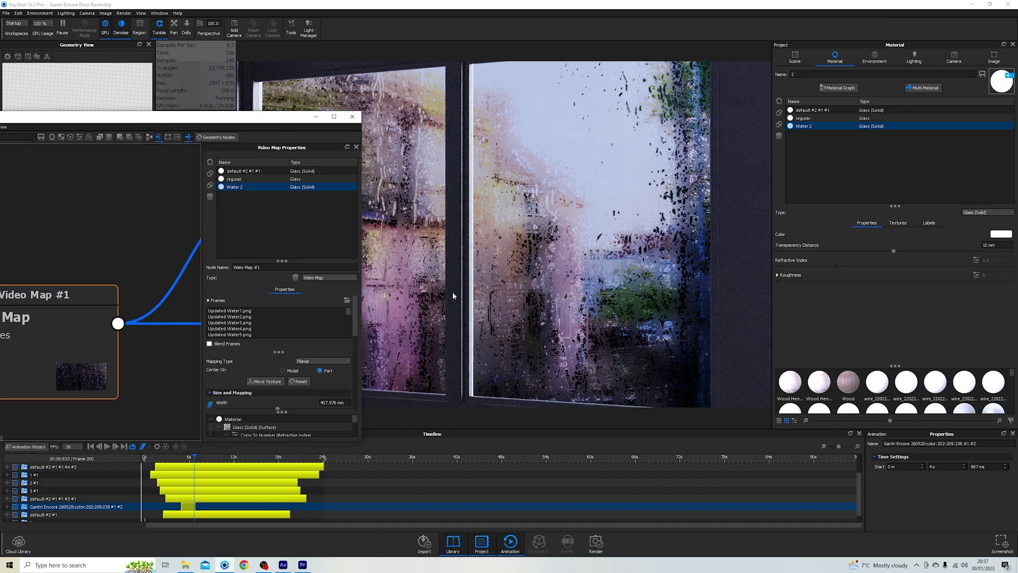
scroll(504, 305, "down", 3)
scroll(504, 304, "down", 2)
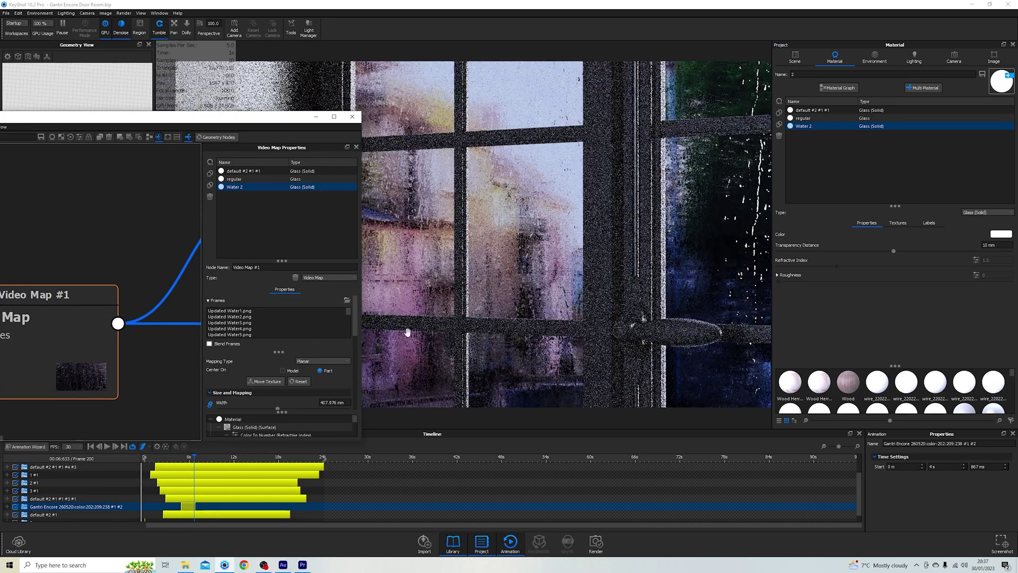
scroll(513, 303, "up", 2)
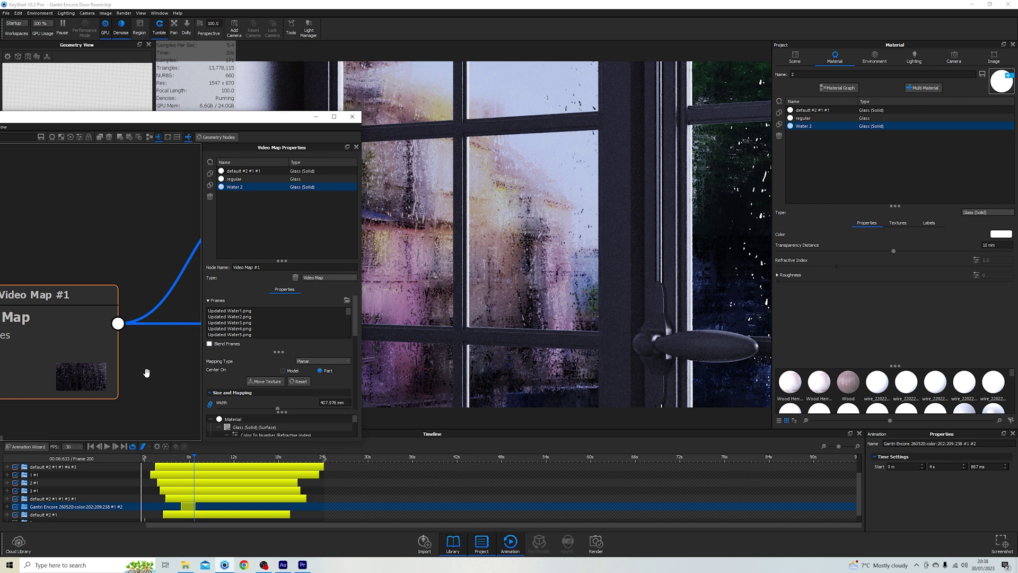
- Examine the two Color To Number nodes linking the Video Map to the Glass (Solid) refractive index and roughness
scroll(146, 374, "down", 3)
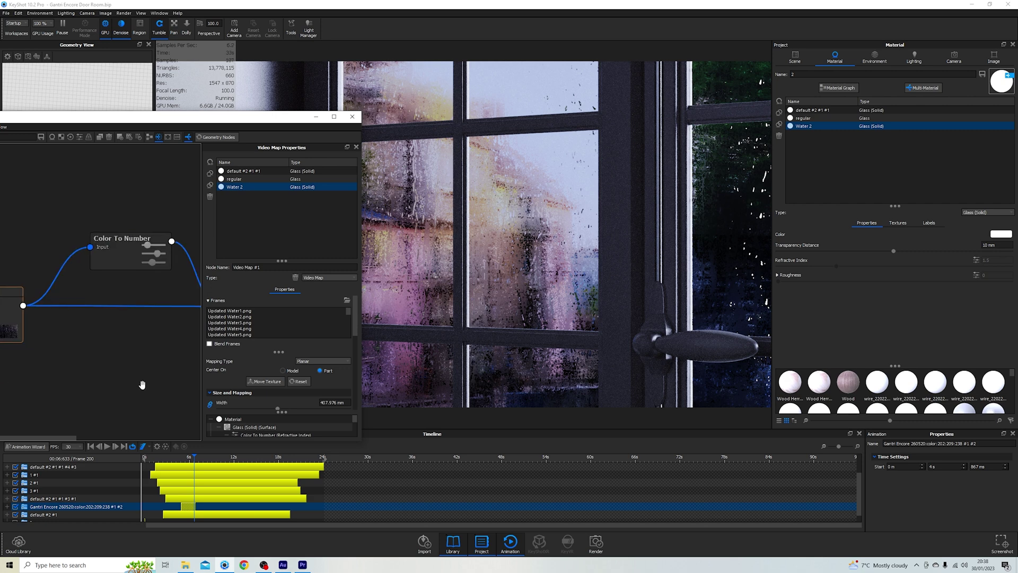
scroll(138, 380, "down", 2)
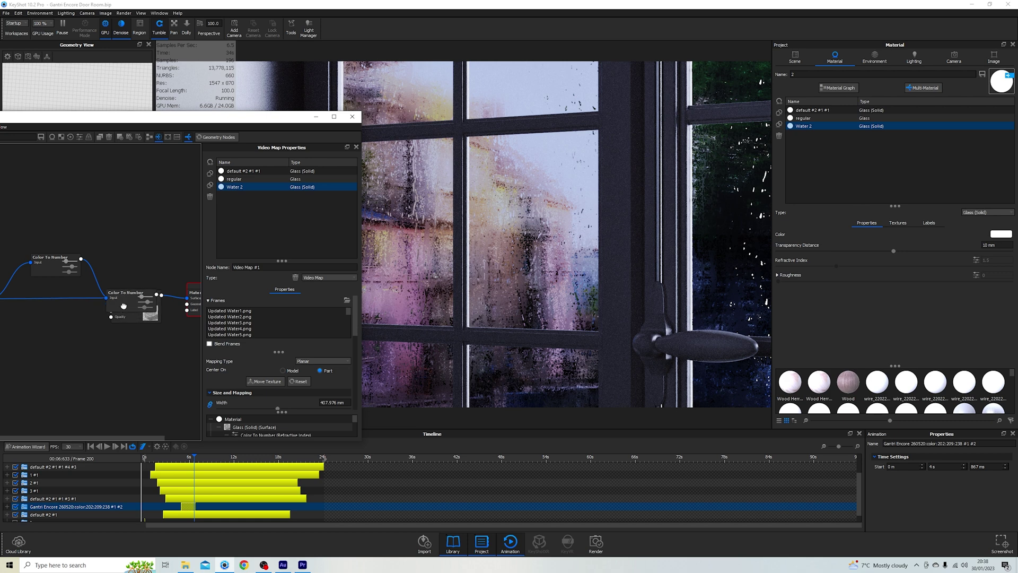
scroll(140, 303, "up", 1)
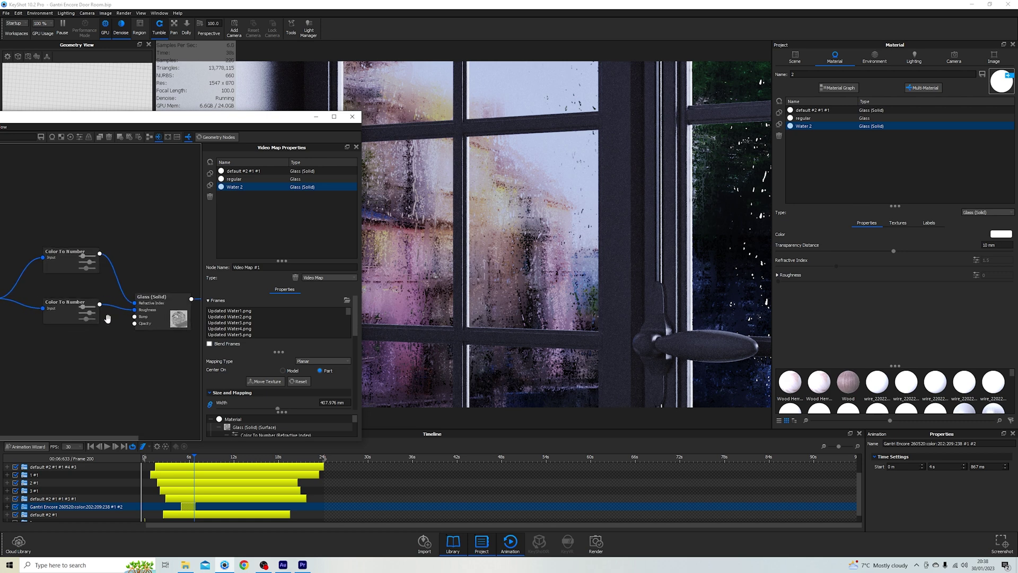
scroll(112, 322, "down", 1)
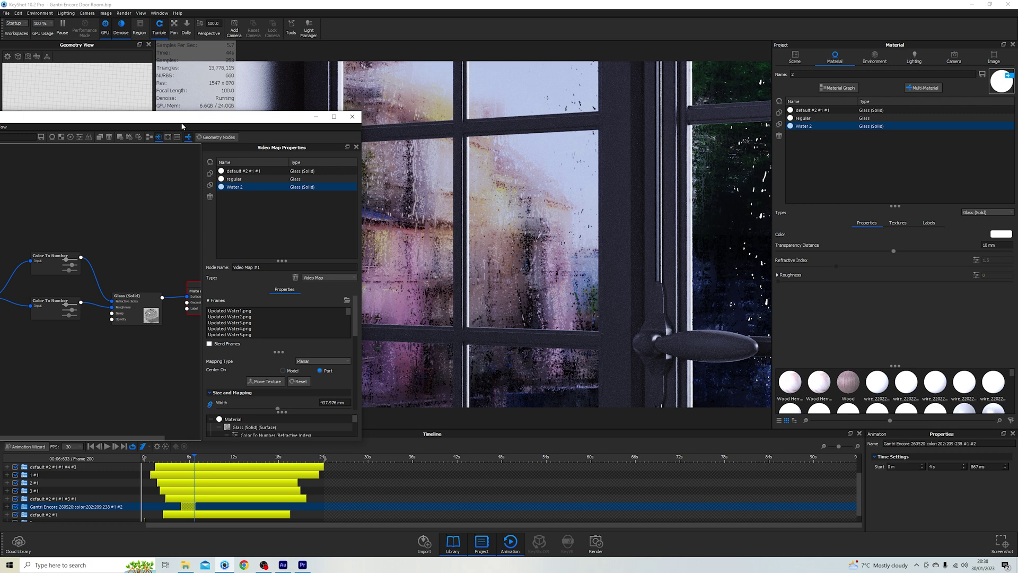
- Reposition the graph window and rearrange the Video Map, Color To Number and Glass (Solid) nodes closer together
left_click_drag(201, 121, 223, 107)
left_click(264, 157, "ctrl")
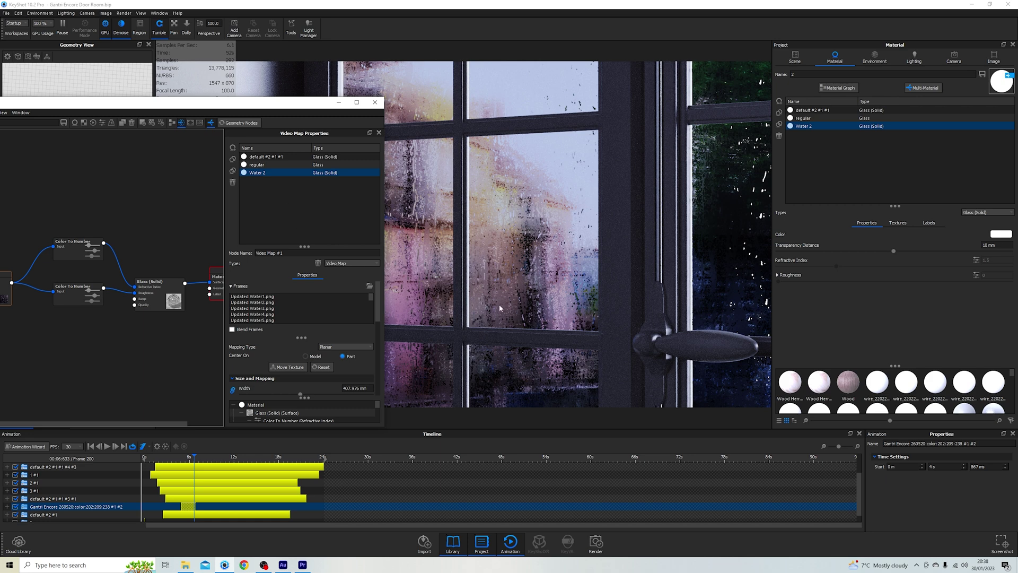
left_click_drag(7, 299, 85, 298)
left_click_drag(87, 254, 105, 258)
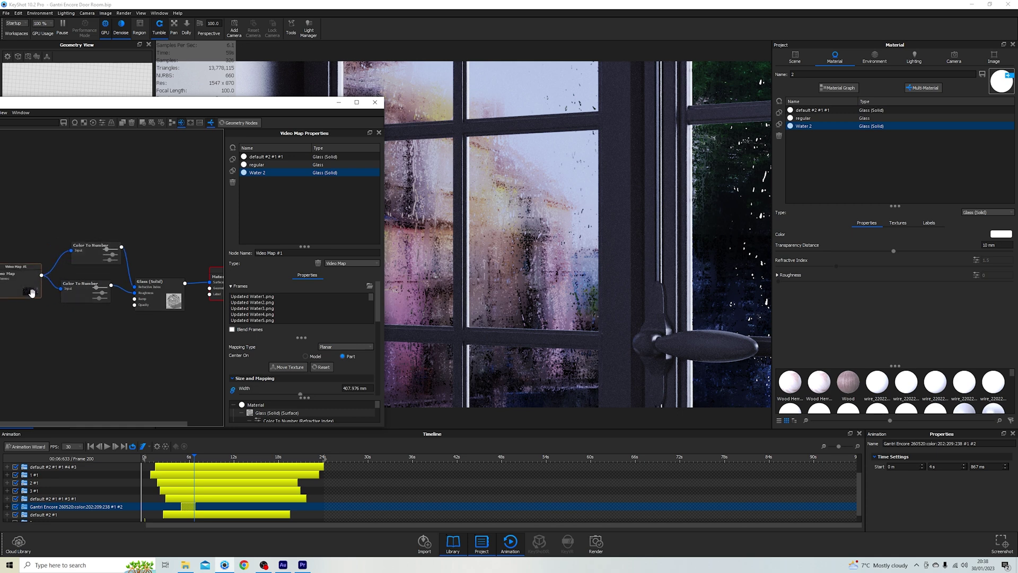
left_click_drag(164, 303, 172, 291)
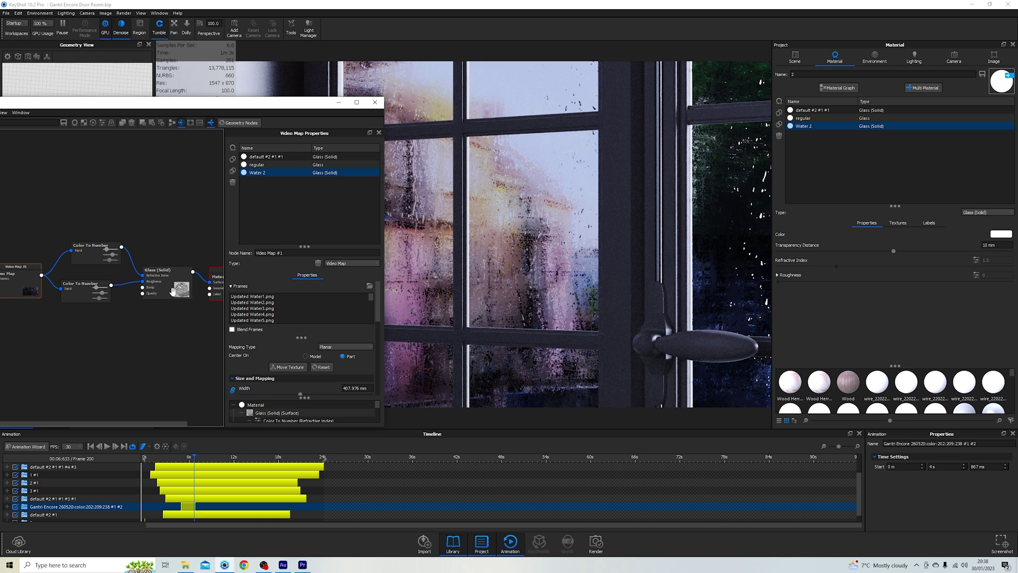
right_click(165, 232)
mouse_move(192, 295)
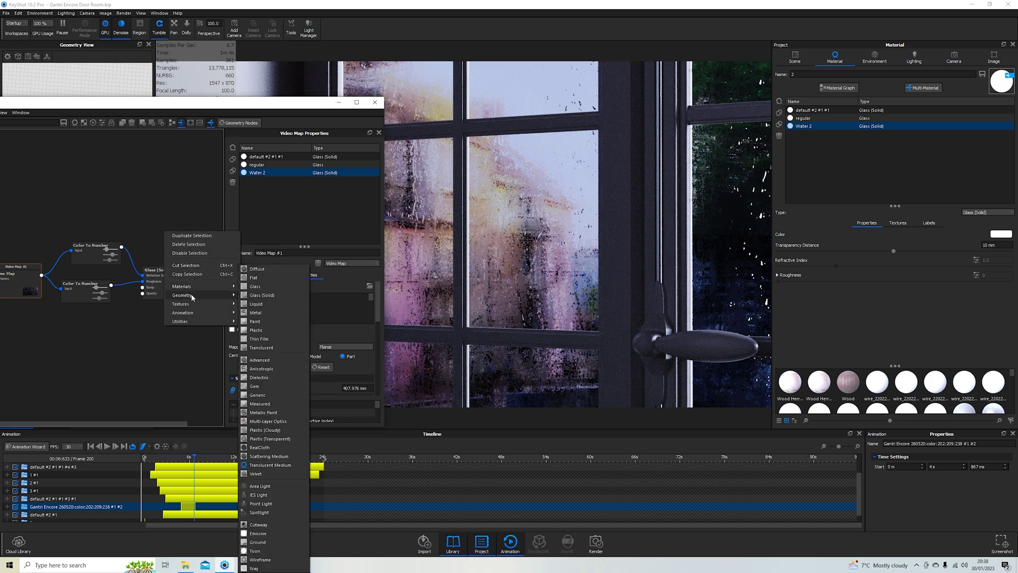
left_click(271, 332)
left_click(188, 260)
left_click(369, 286)
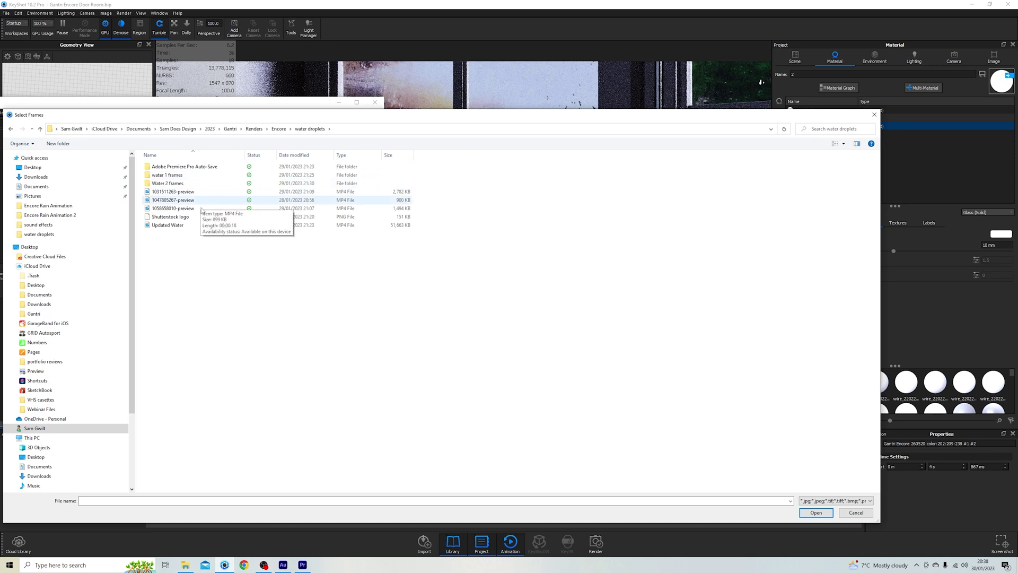
left_click(848, 512)
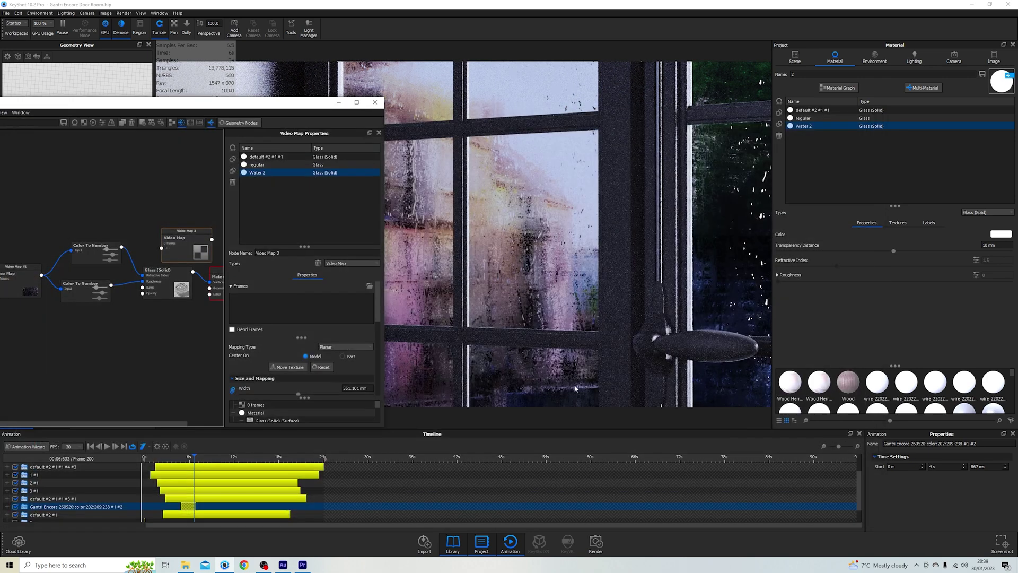
left_click_drag(150, 262, 130, 237)
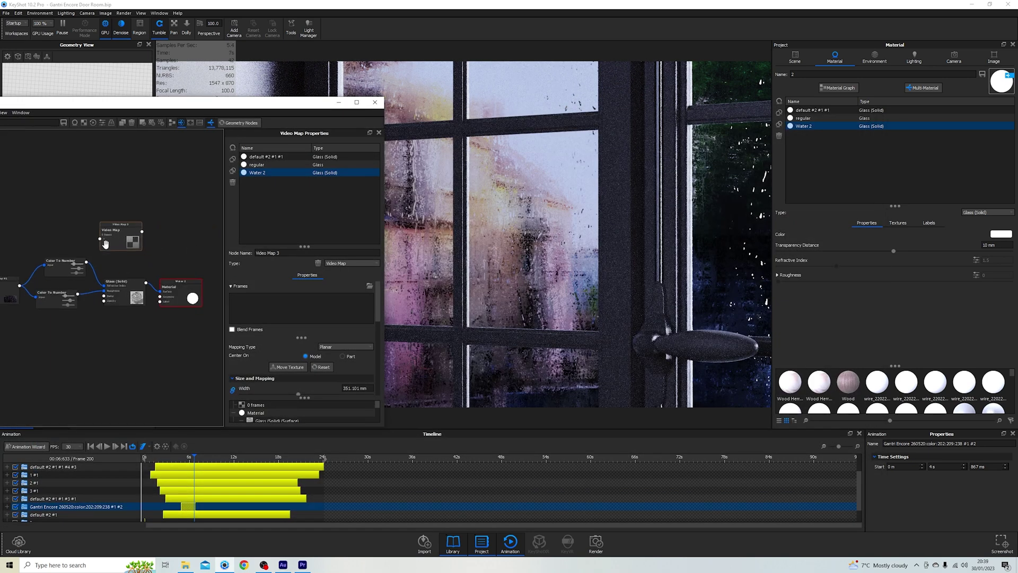
key("Delete")
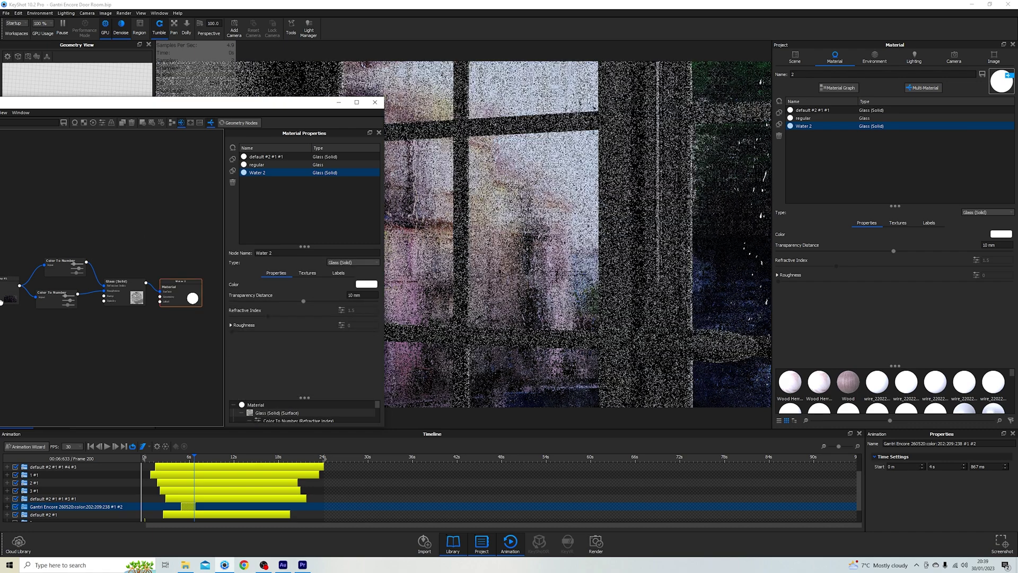
- Review the Updated Water PNG frame list of the Video Map node connected to the glass
scroll(266, 312, "down", 4)
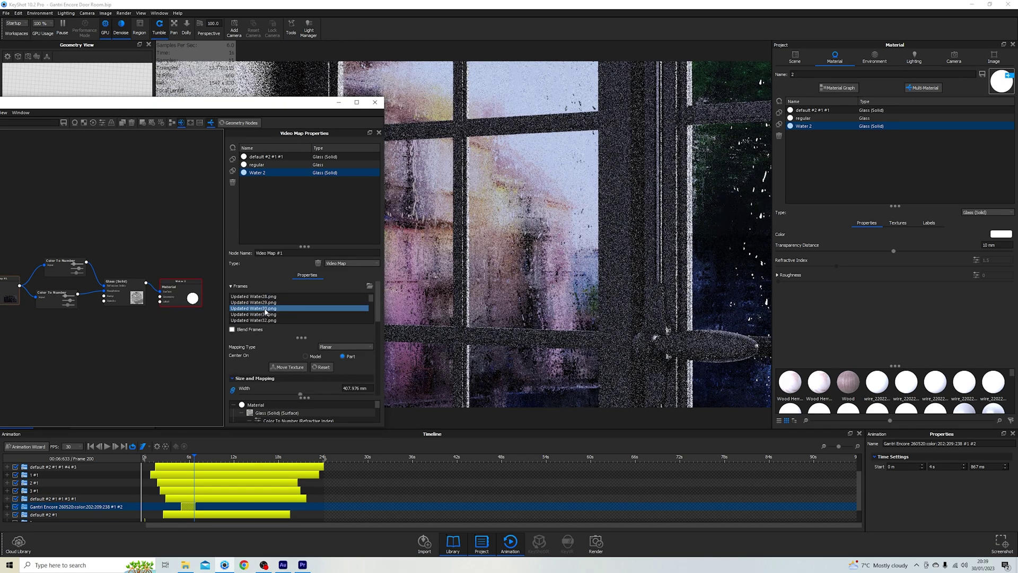
scroll(265, 312, "down", 10)
scroll(60, 291, "up", 1)
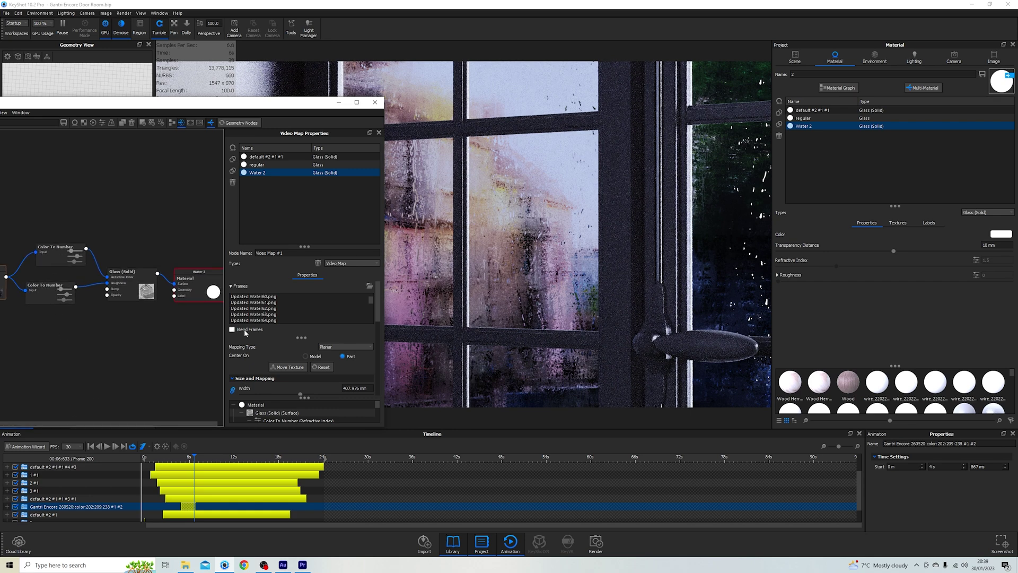
- Scrub the animation timeline to frame 282 and rearrange the Video Map and Color To Number nodes beside the Glass (Solid) node
scroll(260, 307, "down", 2)
left_click_drag(194, 464, 214, 466)
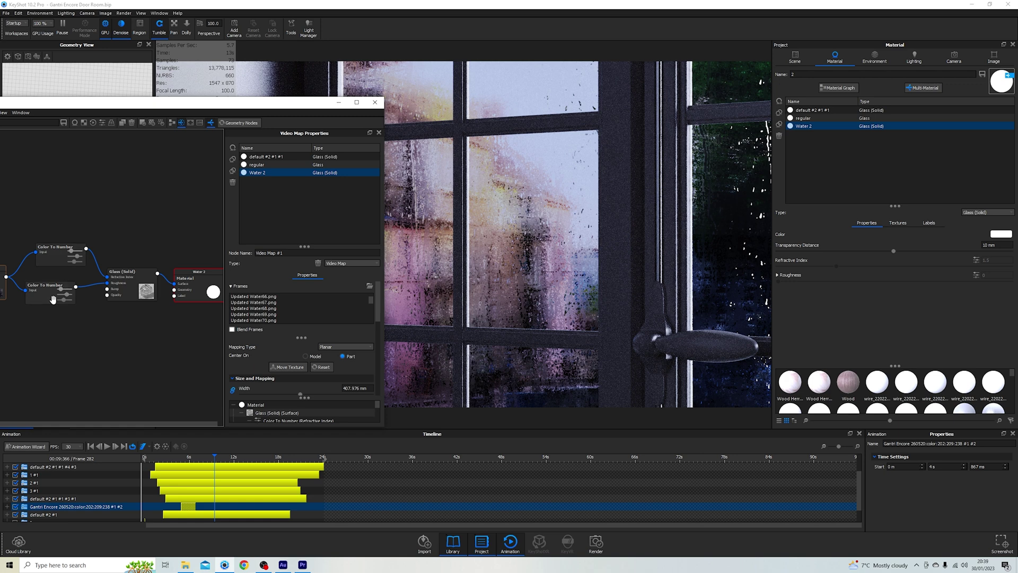
left_click_drag(2, 286, 71, 291)
left_click_drag(69, 252, 86, 246)
left_click_drag(72, 291, 81, 315)
scroll(128, 278, "up", 2)
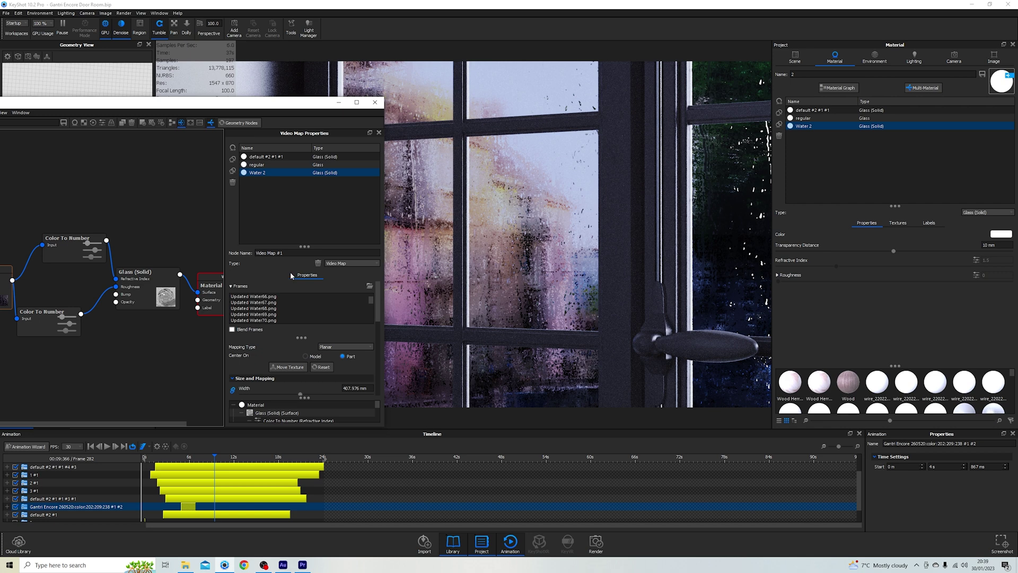
- Review the output range of the Color To Number node driving the glass's Refractive Index and compare it with the rendered panes
left_click(80, 256)
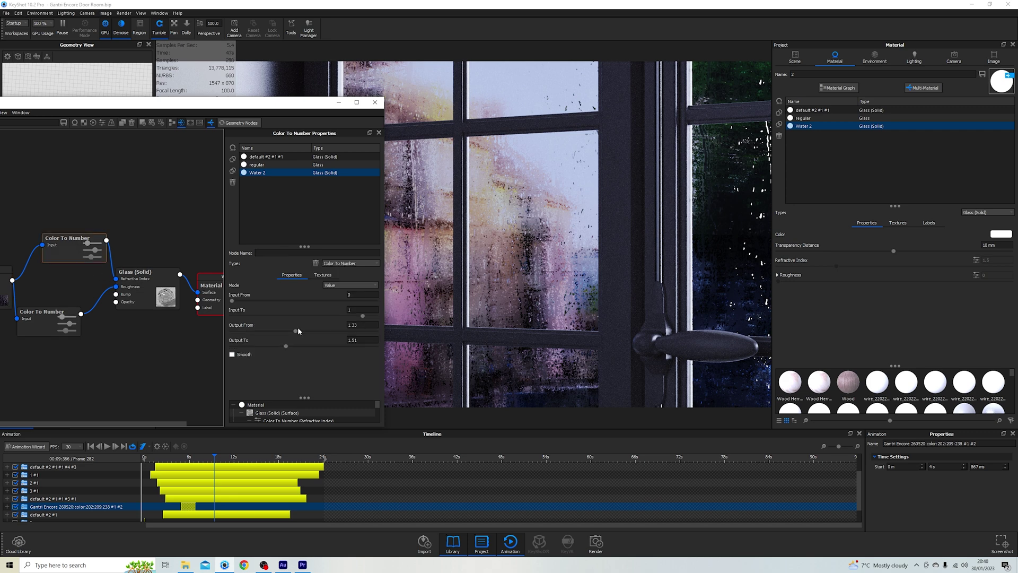
scroll(64, 251, "down", 1)
scroll(63, 251, "up", 1)
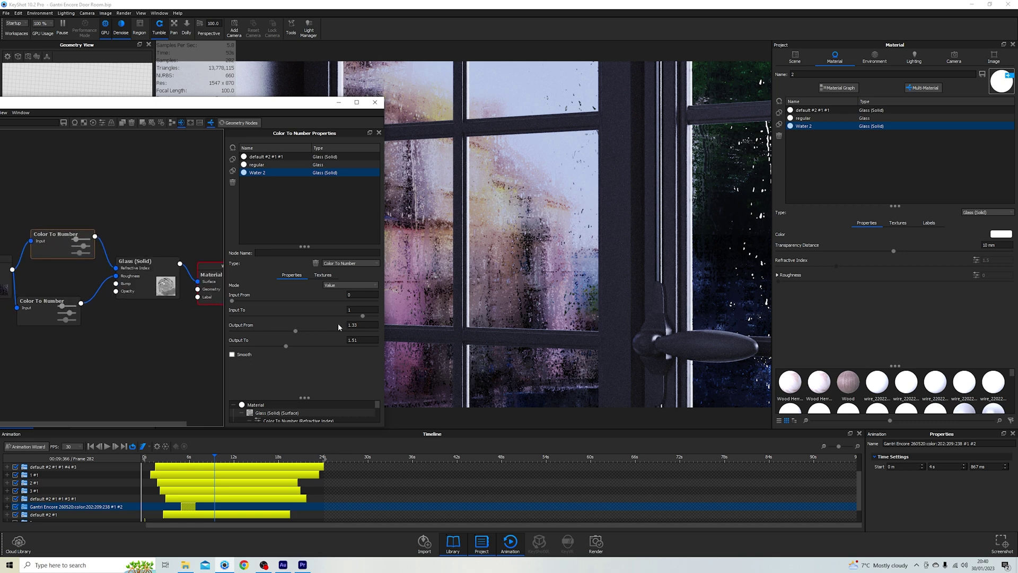
left_click(361, 325)
left_click(362, 340)
left_click(375, 324)
scroll(562, 356, "up", 2)
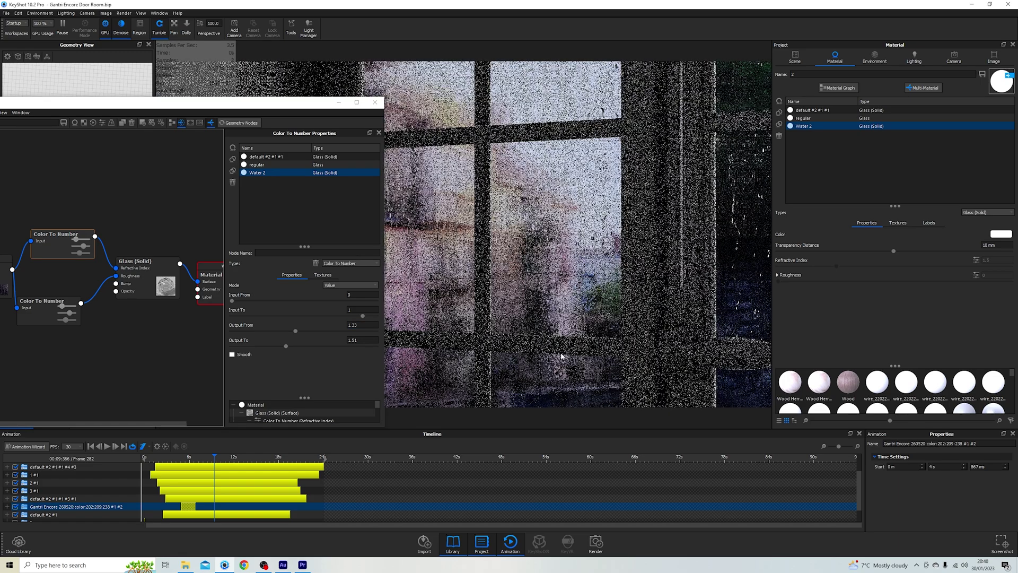
scroll(562, 357, "down", 1)
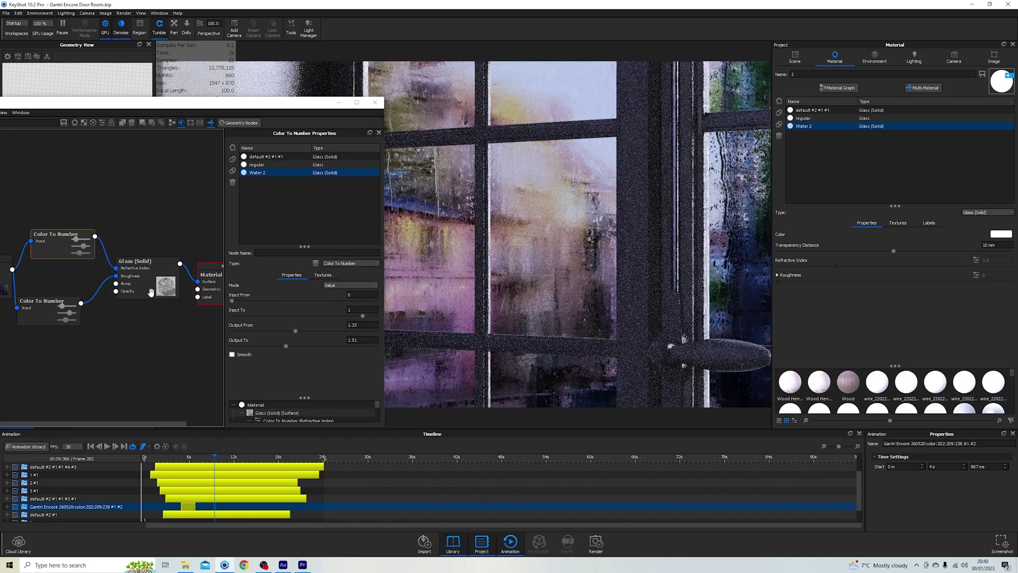
- Disable the link from the lower Color To Number node to the glass's Roughness and spread the nodes apart
left_click(99, 288)
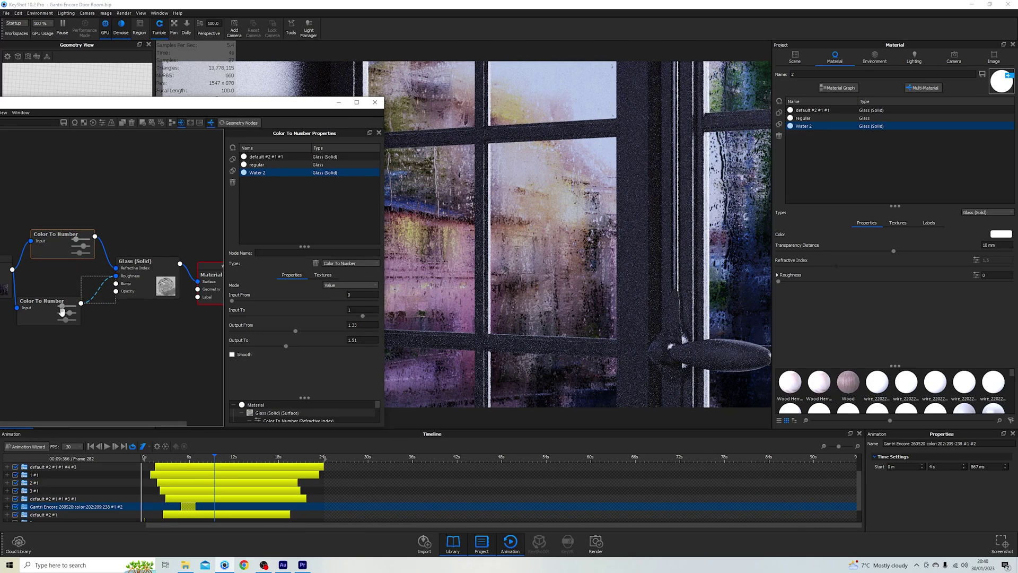
left_click_drag(62, 311, 59, 325)
scroll(484, 327, "up", 2)
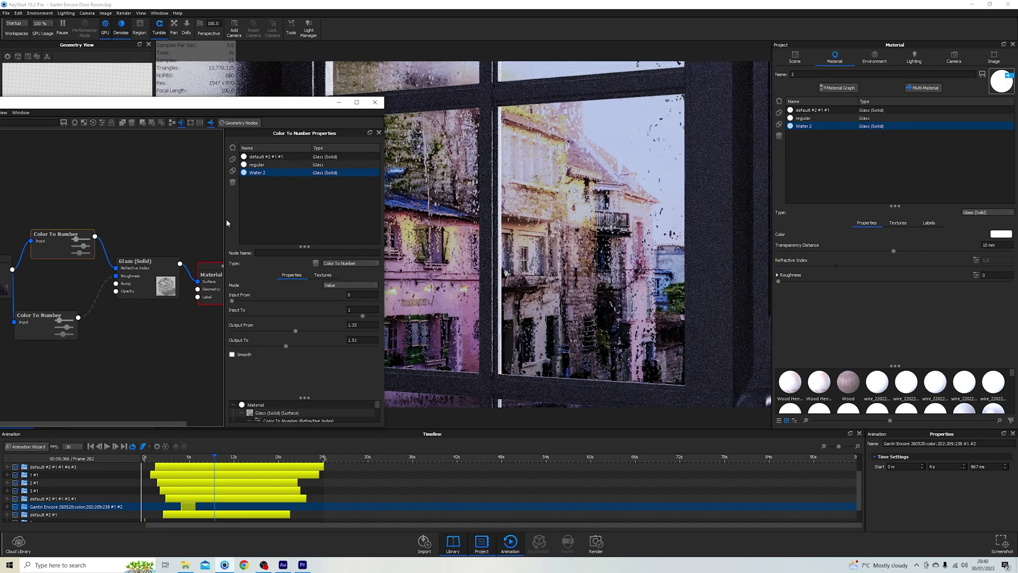
left_click_drag(4, 287, 57, 187)
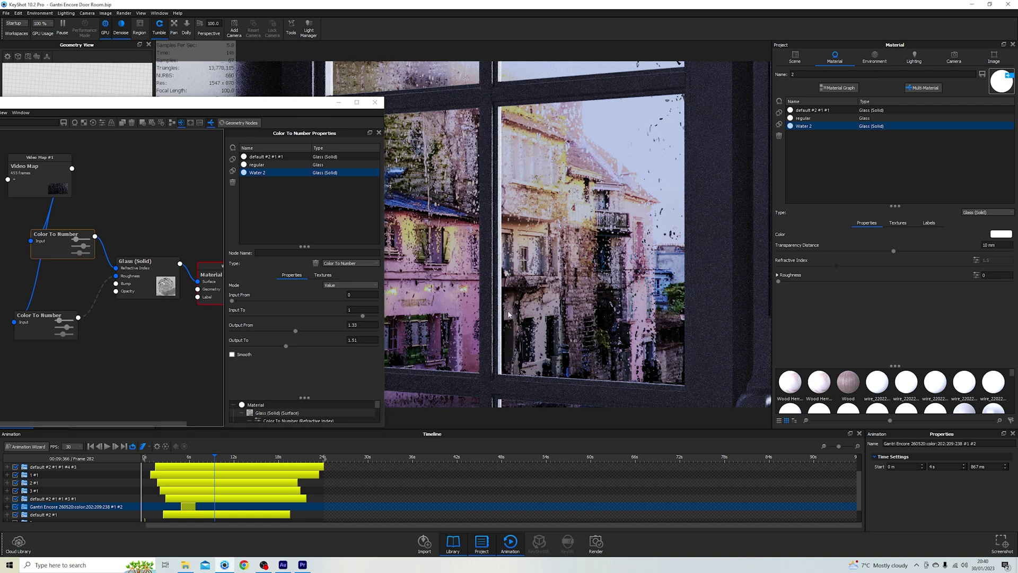
- Inspect the rendered window panes up close and from farther back without the roughness link, keeping the graph window clear of them
left_click_drag(509, 317, 468, 358)
left_click_drag(505, 317, 520, 310)
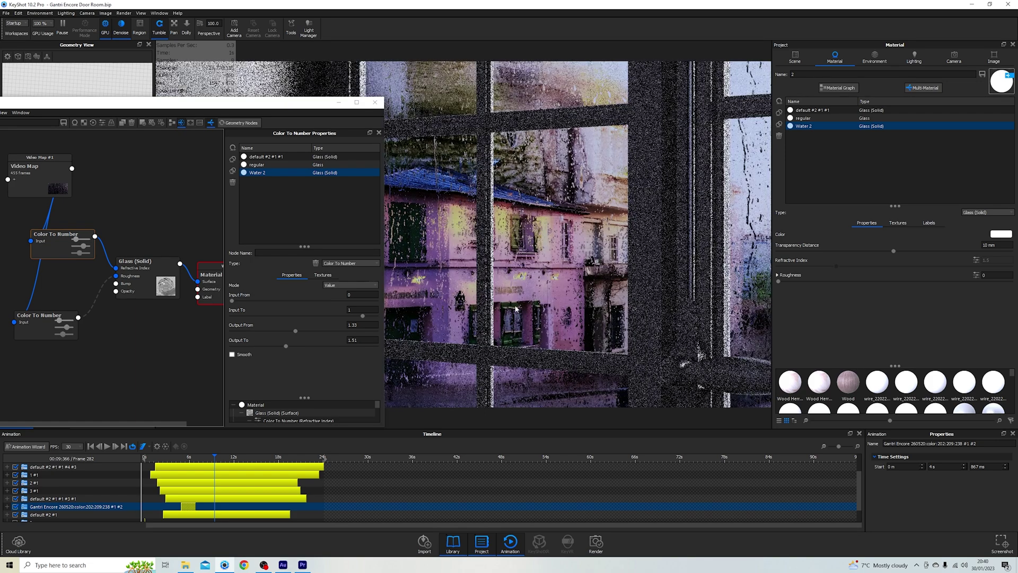
left_click_drag(292, 101, 238, 110)
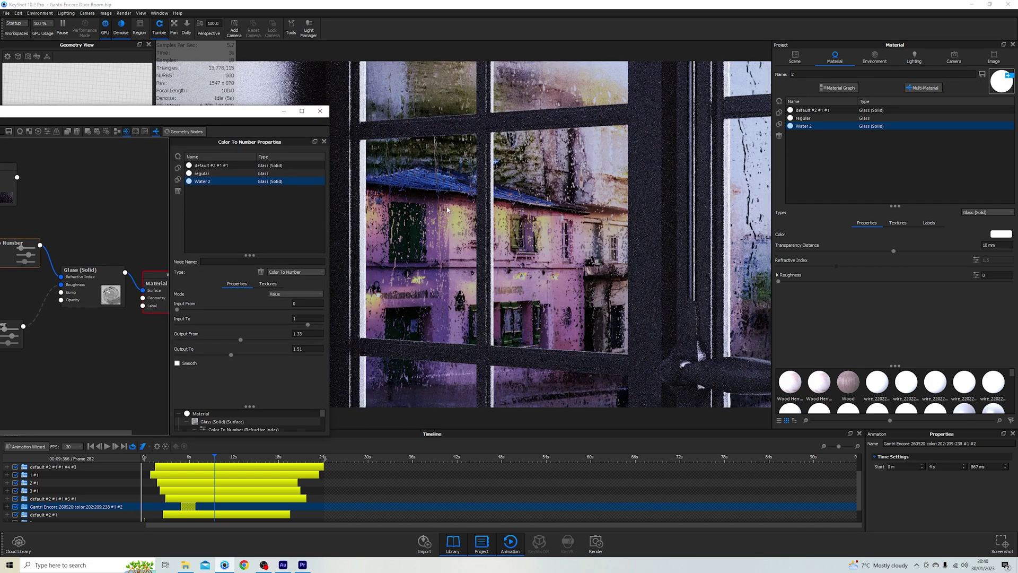
scroll(577, 282, "up", 10)
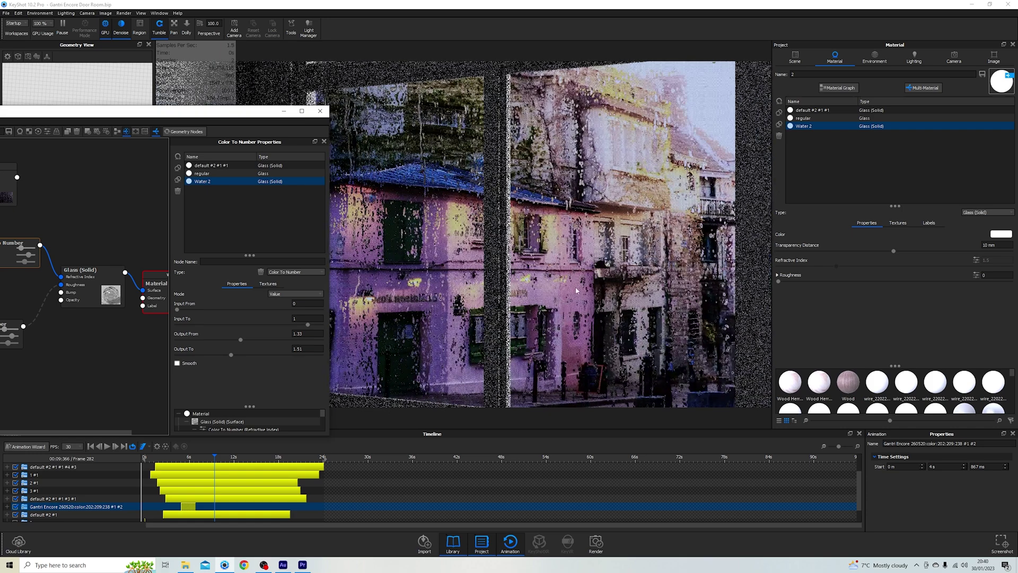
scroll(574, 301, "up", 4)
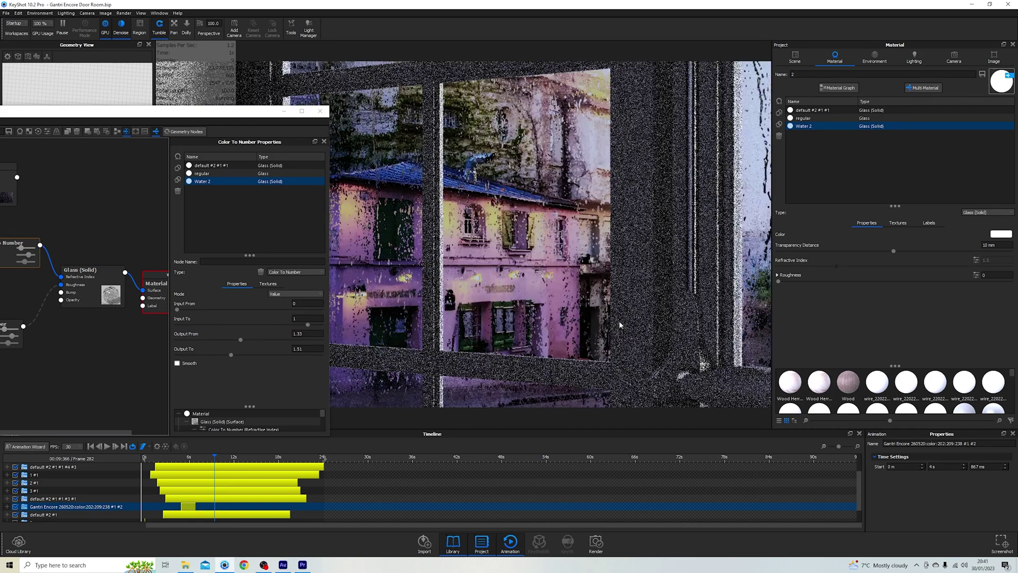
scroll(588, 323, "up", 3)
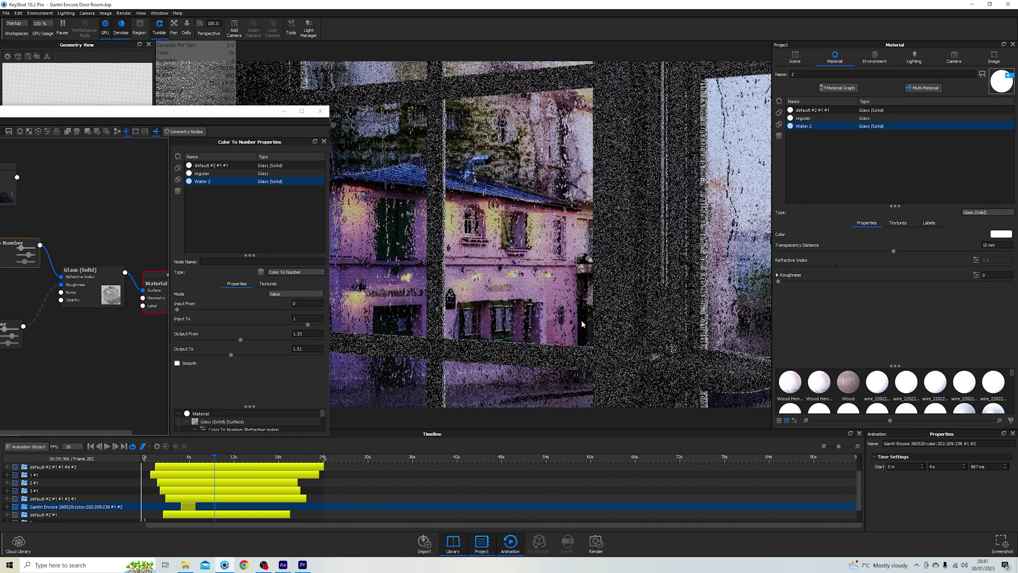
scroll(581, 323, "down", 3)
scroll(582, 323, "down", 3)
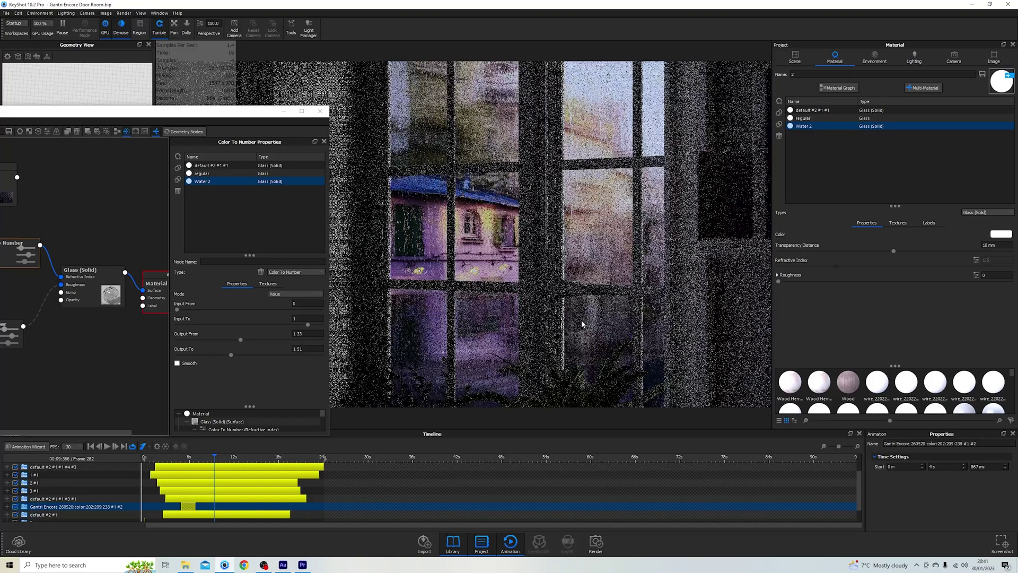
scroll(581, 319, "up", 1)
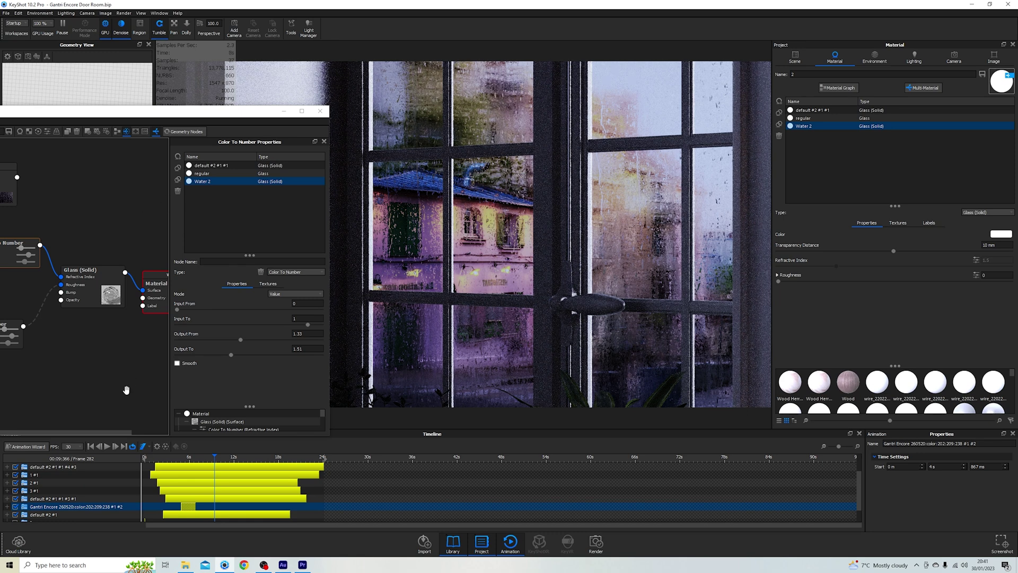
- Rearrange the Video Map and Color To Number nodes and re-enable the link to the Glass (Solid) node's Roughness
left_click_drag(106, 116, 232, 84)
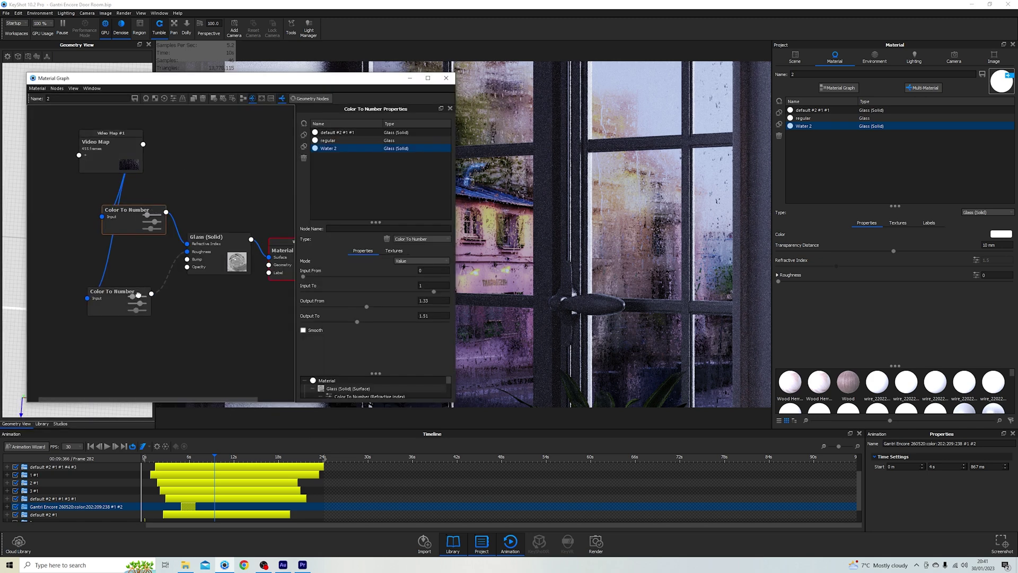
left_click_drag(133, 291, 154, 279)
left_click_drag(128, 170, 45, 274)
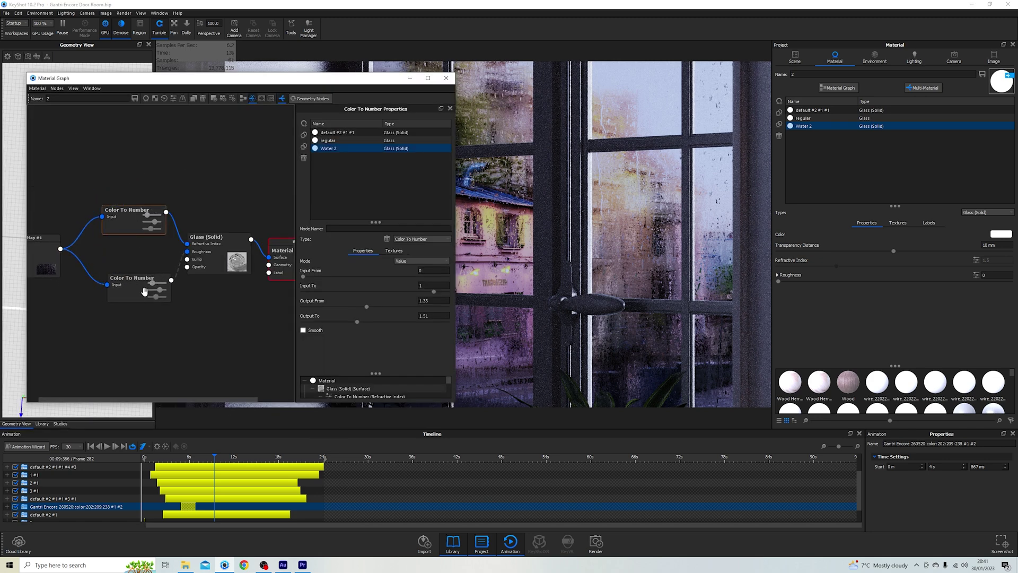
left_click_drag(127, 281, 103, 271)
left_click(159, 262)
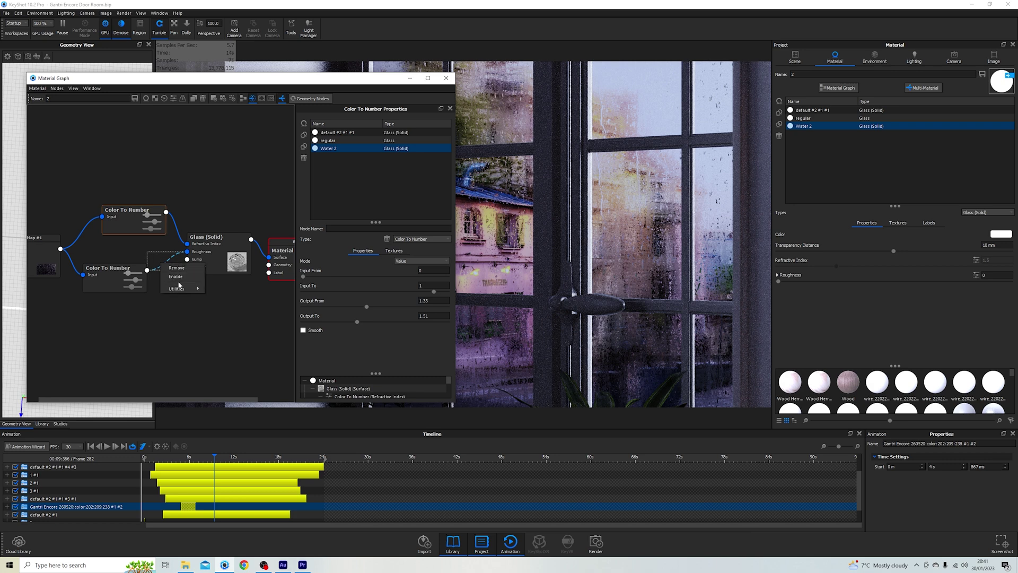
left_click(199, 253)
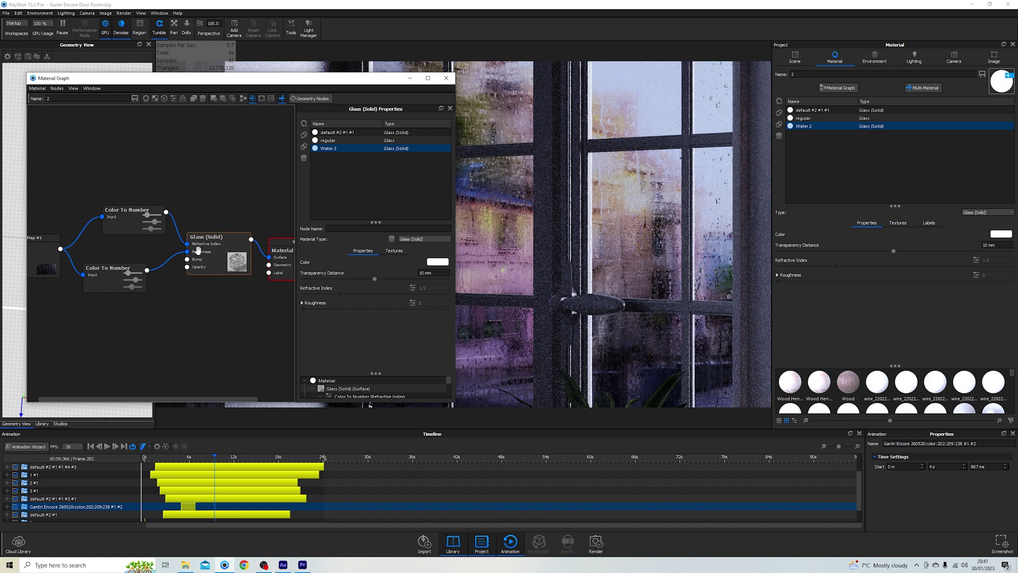
- Preview the roughness Color To Number node's output directly on the window panes
scroll(198, 257, "up", 1)
scroll(198, 257, "up", 2)
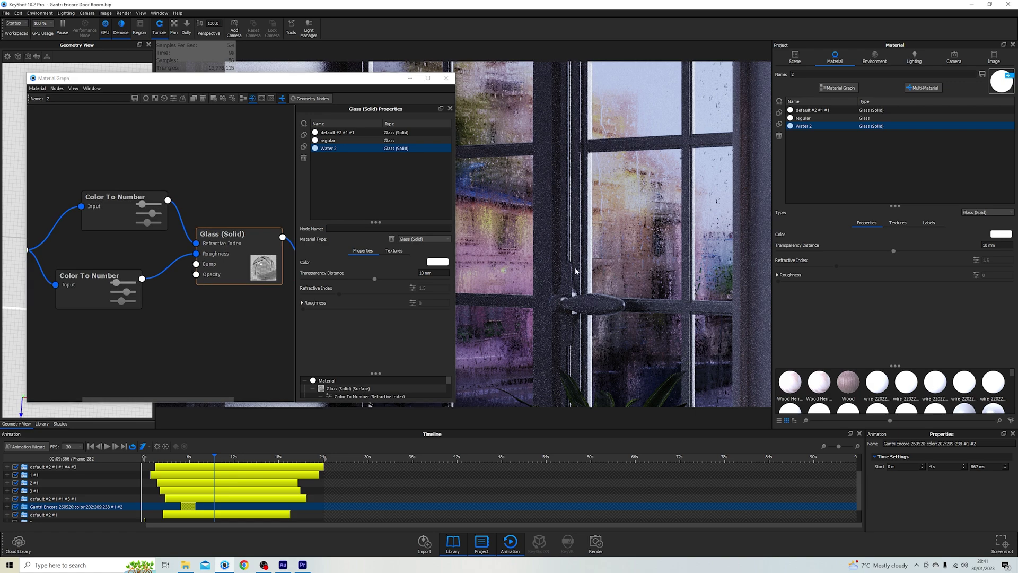
left_click(128, 301)
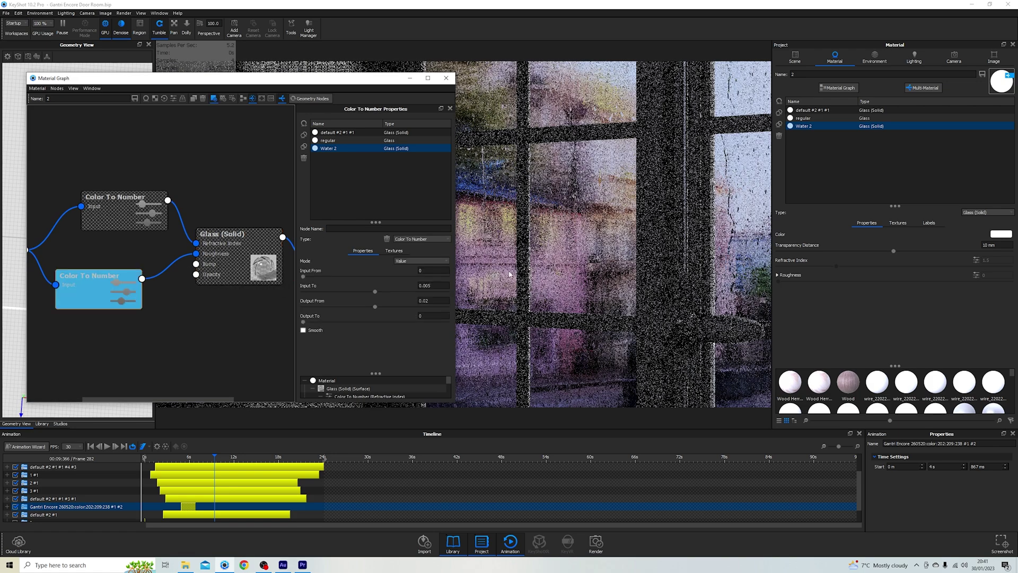
scroll(613, 262, "up", 3)
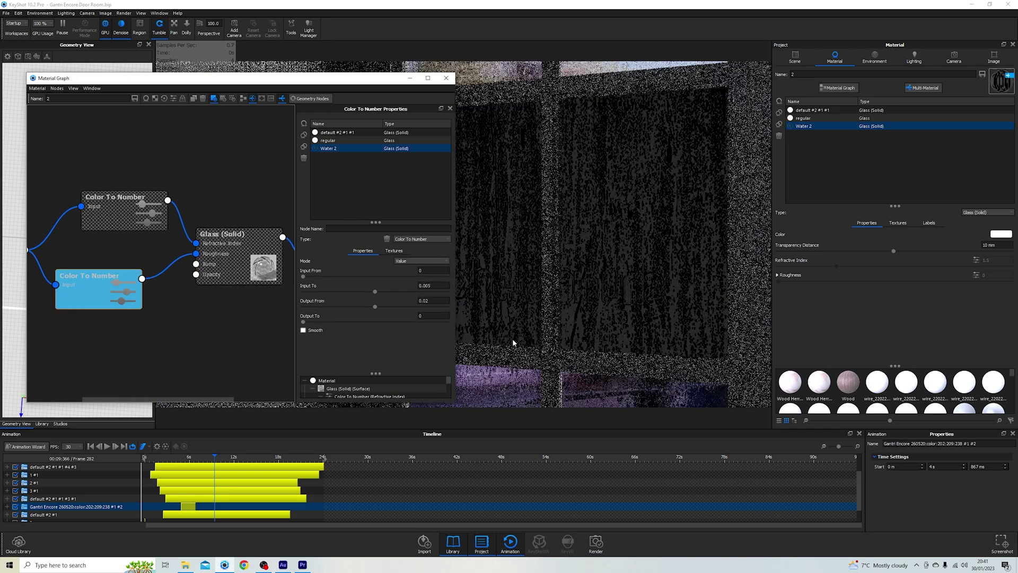
left_click(265, 565)
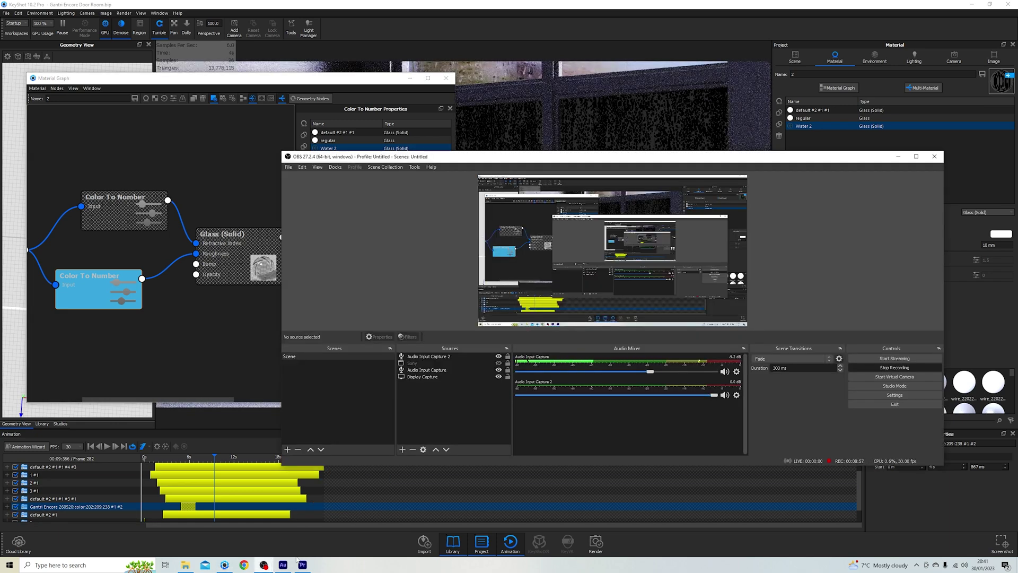
left_click(282, 565)
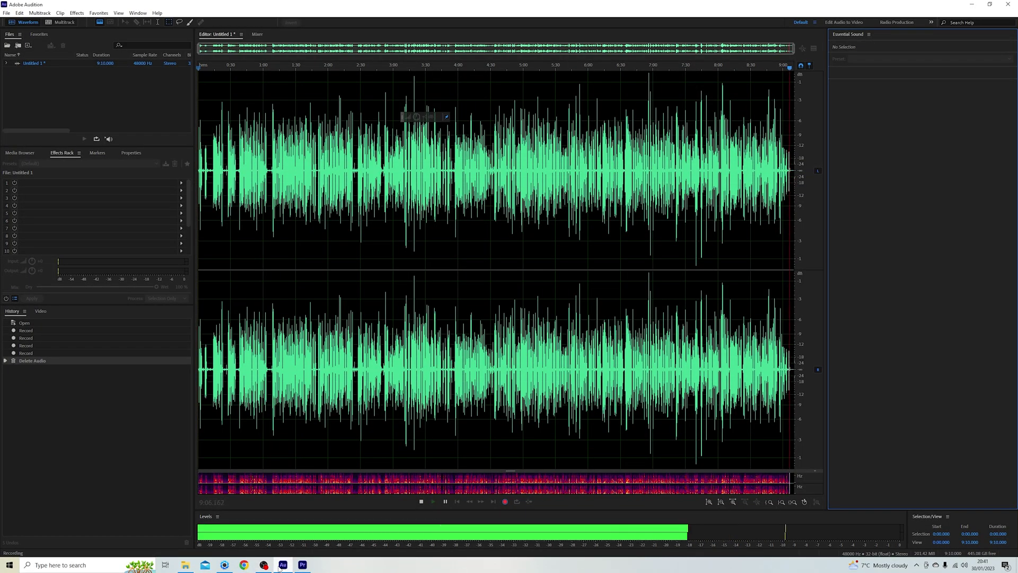
left_click(224, 565)
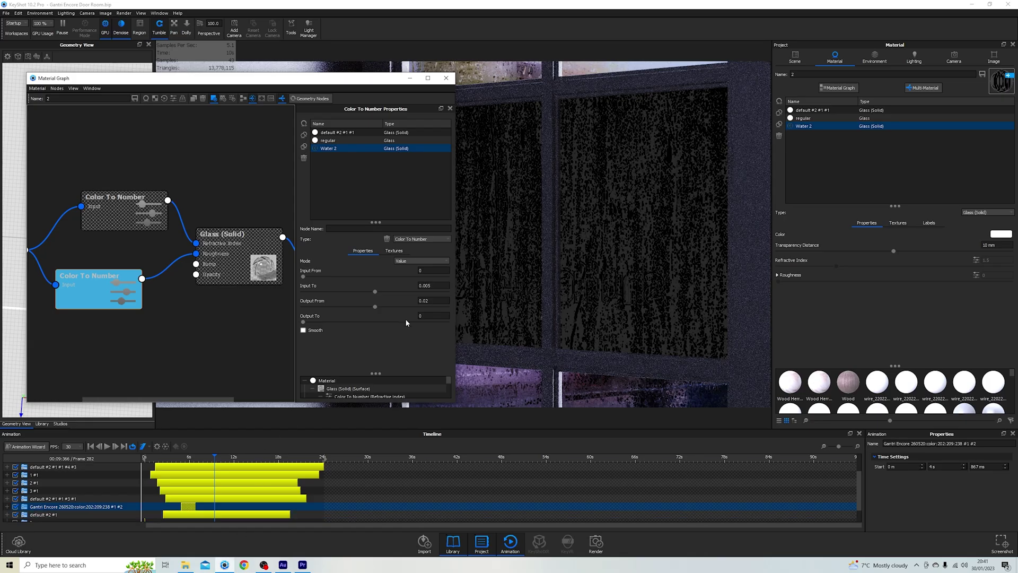
- Examine the previewed roughness mask on the window panes and return them to the full glass render
left_click_drag(350, 78, 299, 81)
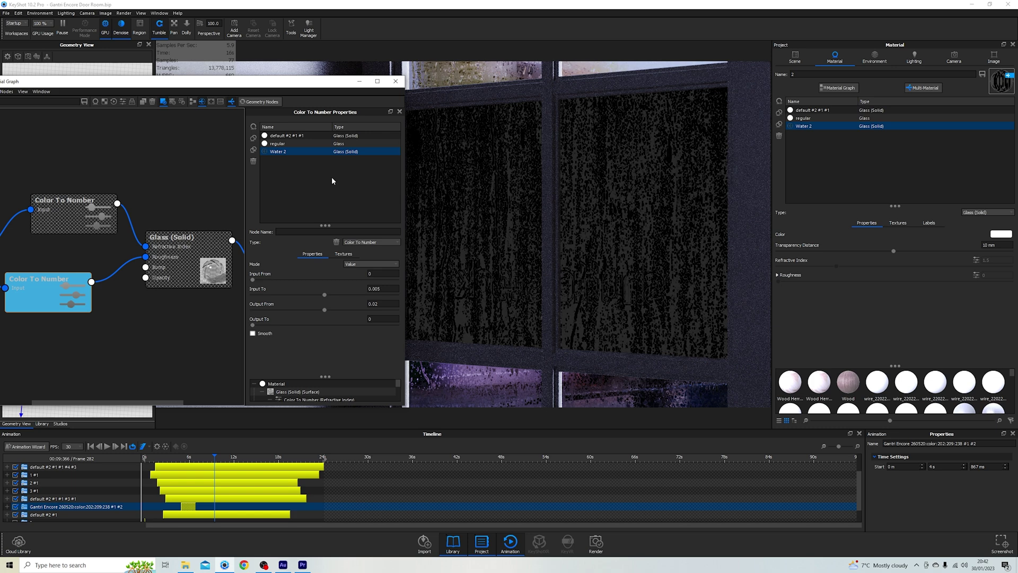
scroll(167, 202, "up", 2)
scroll(171, 211, "down", 4)
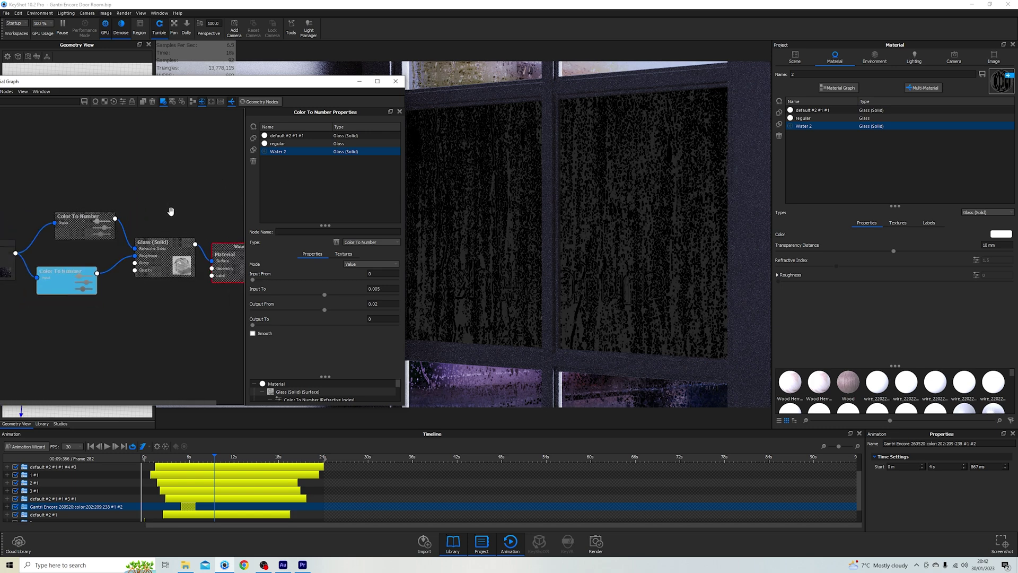
scroll(167, 207, "down", 2)
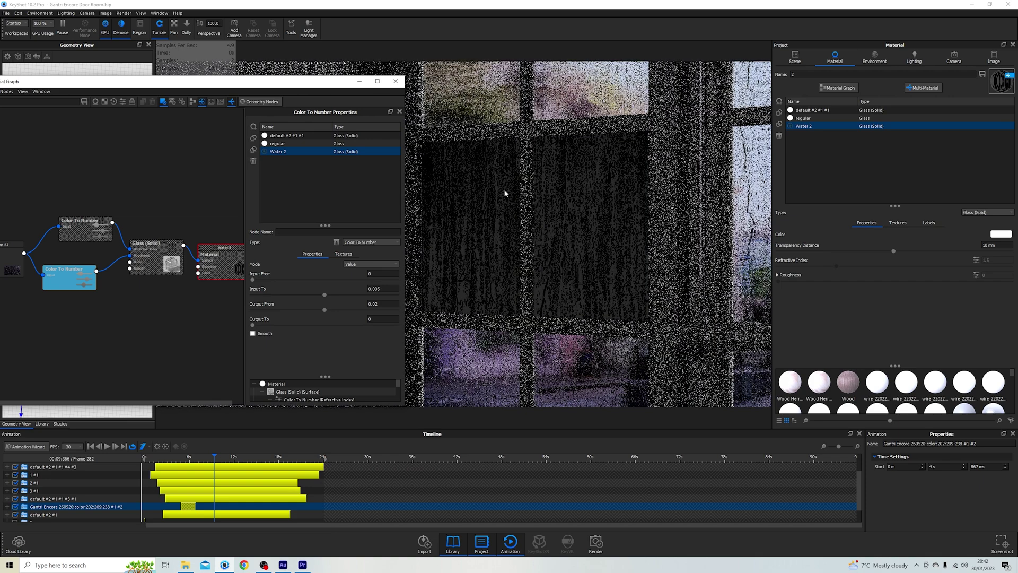
scroll(507, 215, "up", 2)
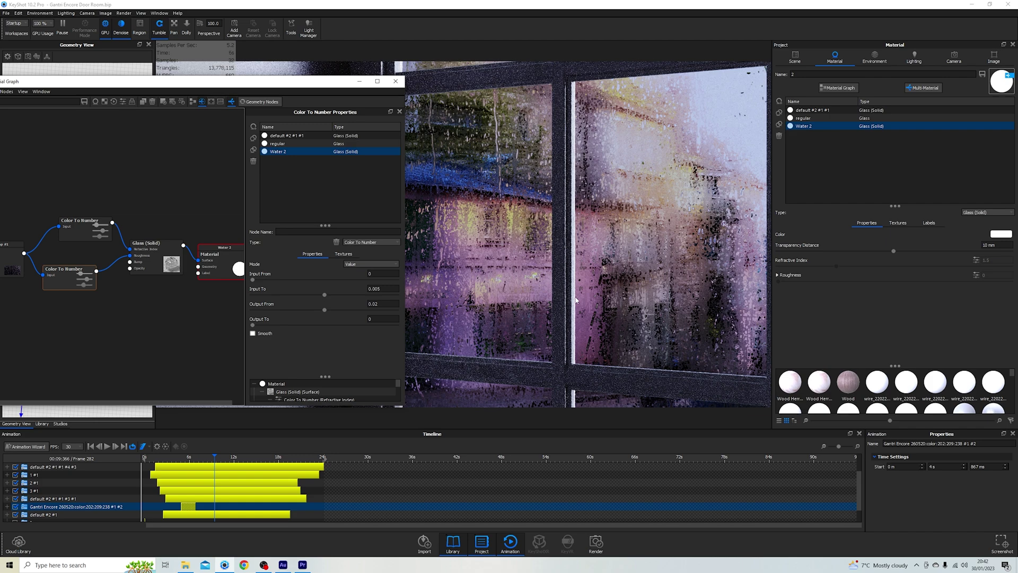
scroll(577, 302, "up", 2)
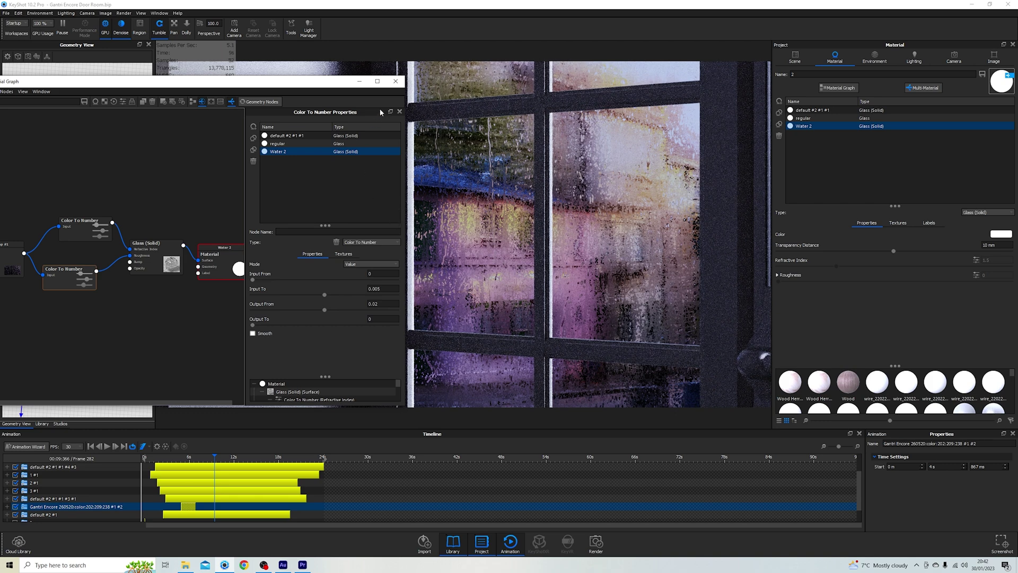
- Close the Material Graph and select the Window09_1 pane with material 3 #1 in the scene tree
left_click(395, 81)
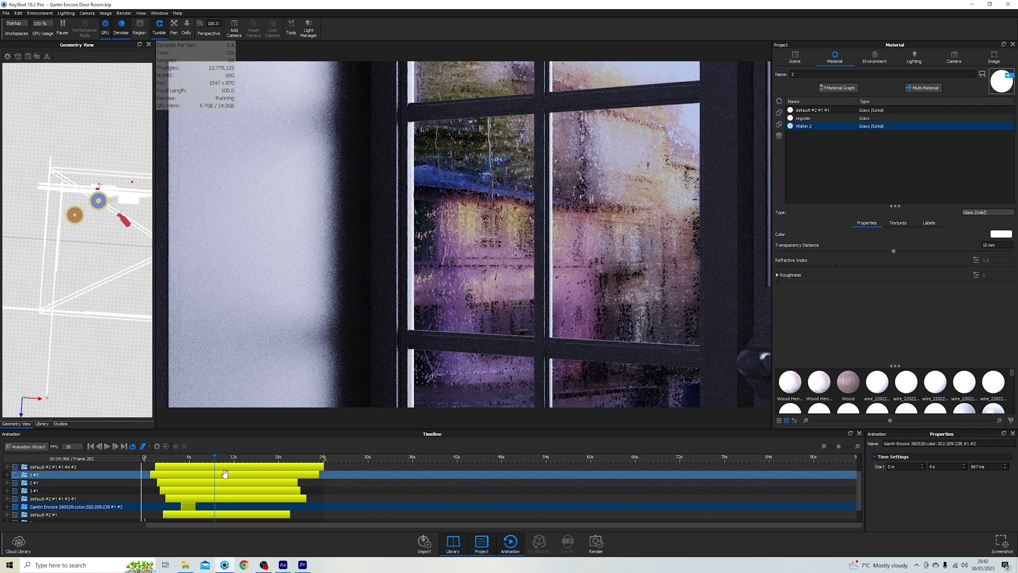
scroll(236, 498, "up", 1)
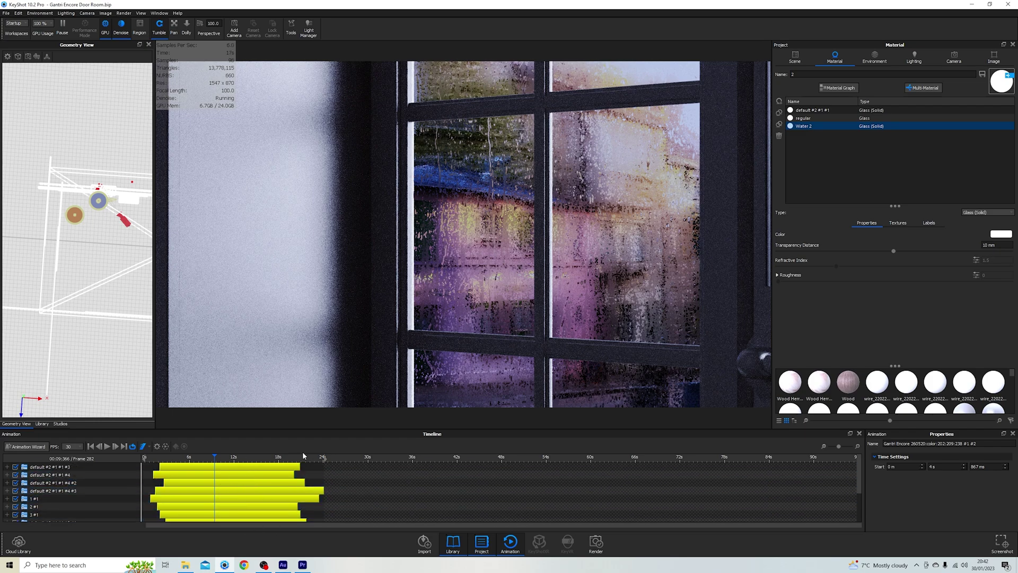
left_click_drag(500, 318, 374, 345)
left_click(793, 58)
left_click(907, 124)
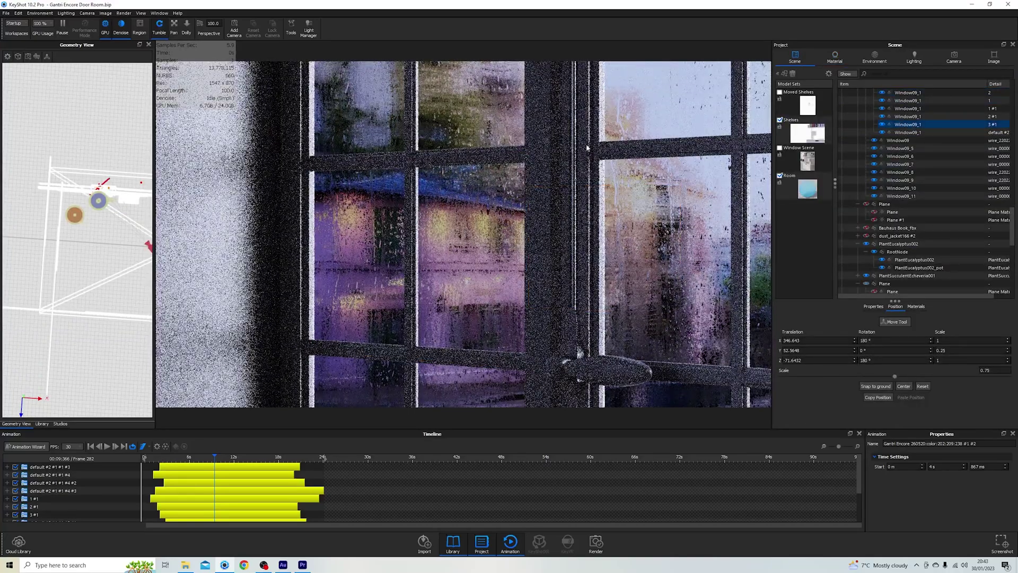
scroll(635, 145, "down", 5)
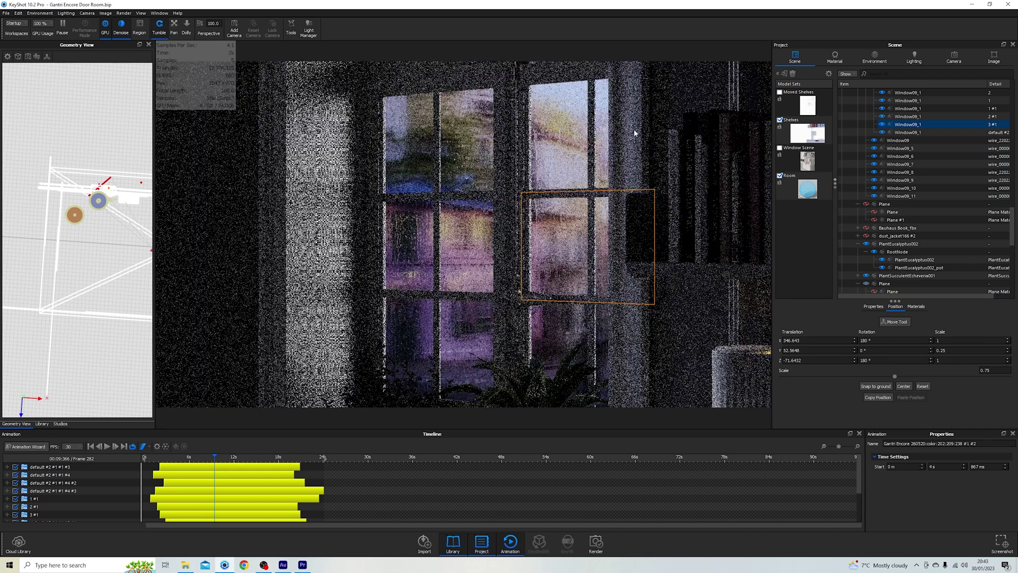
- Select the right window's upper and middle panes and the left window's middle pane individually to inspect their separate geometry
left_click(573, 154)
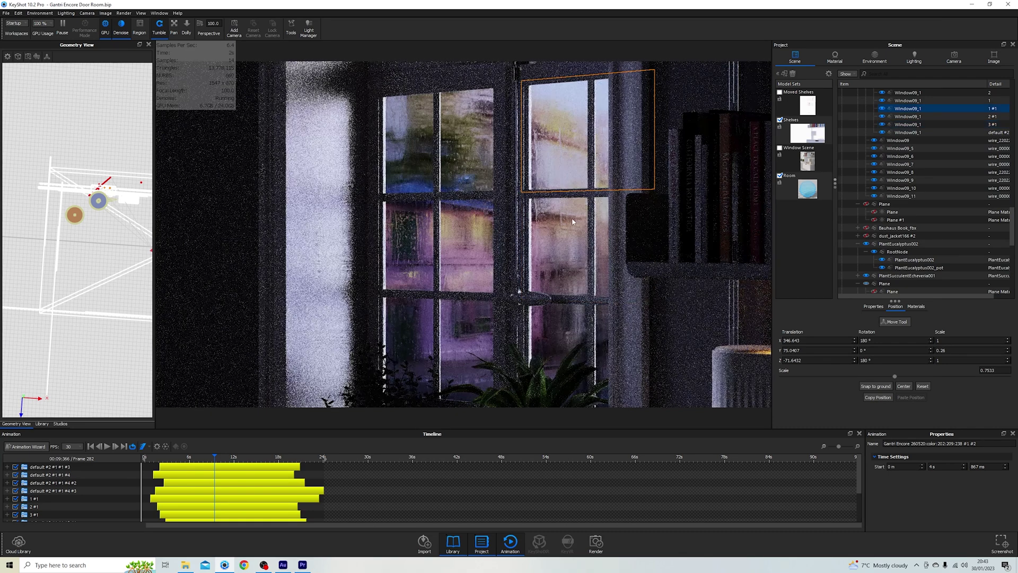
left_click(567, 237)
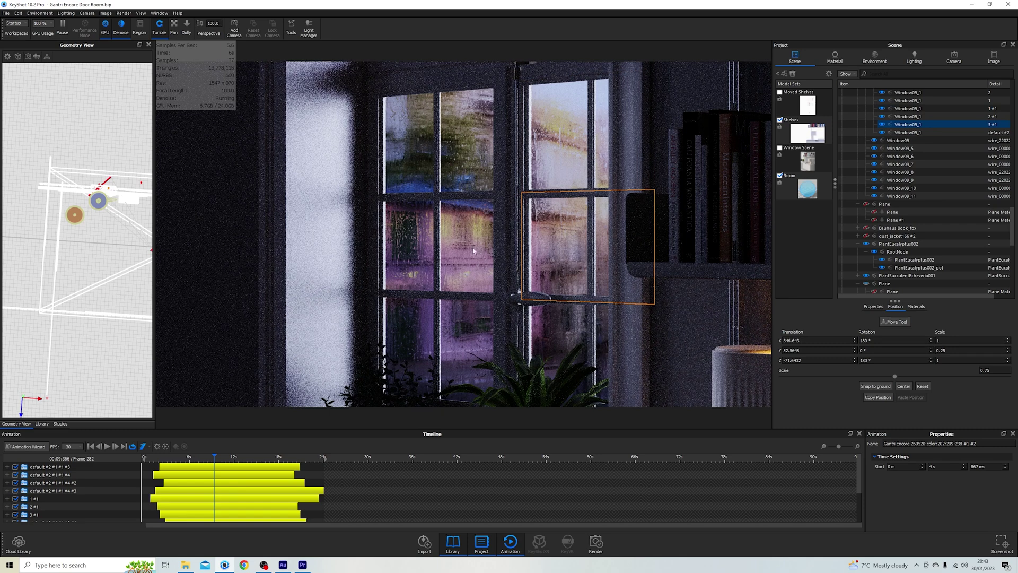
left_click(463, 250)
right_click(97, 122)
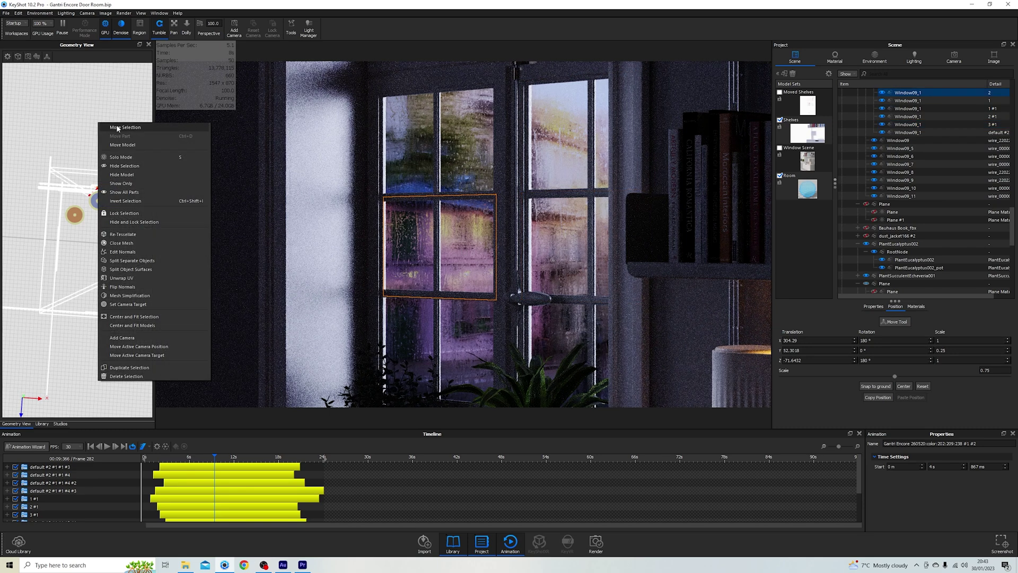
left_click(103, 192)
left_click_drag(103, 192, 31, 256)
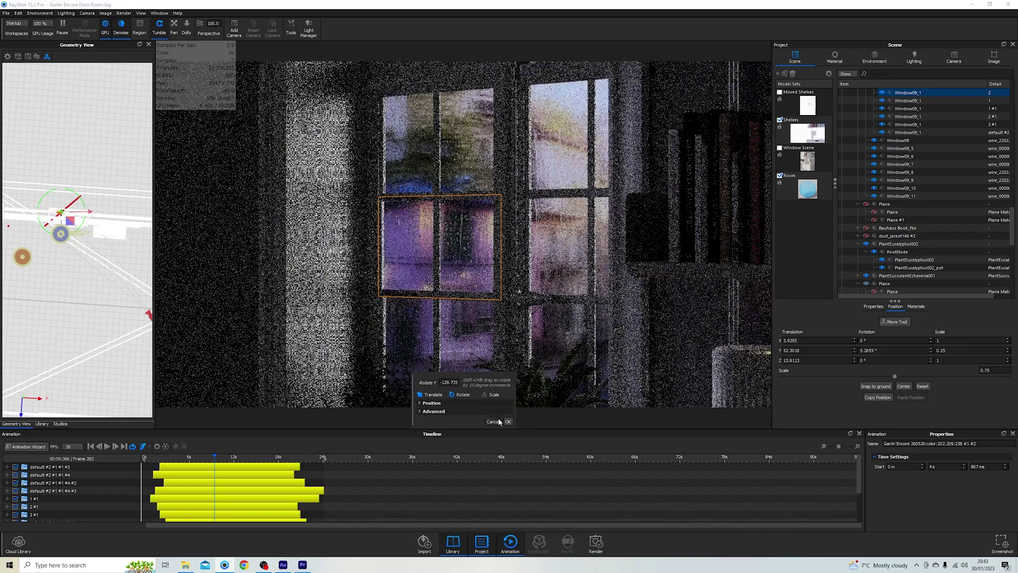
left_click(493, 421)
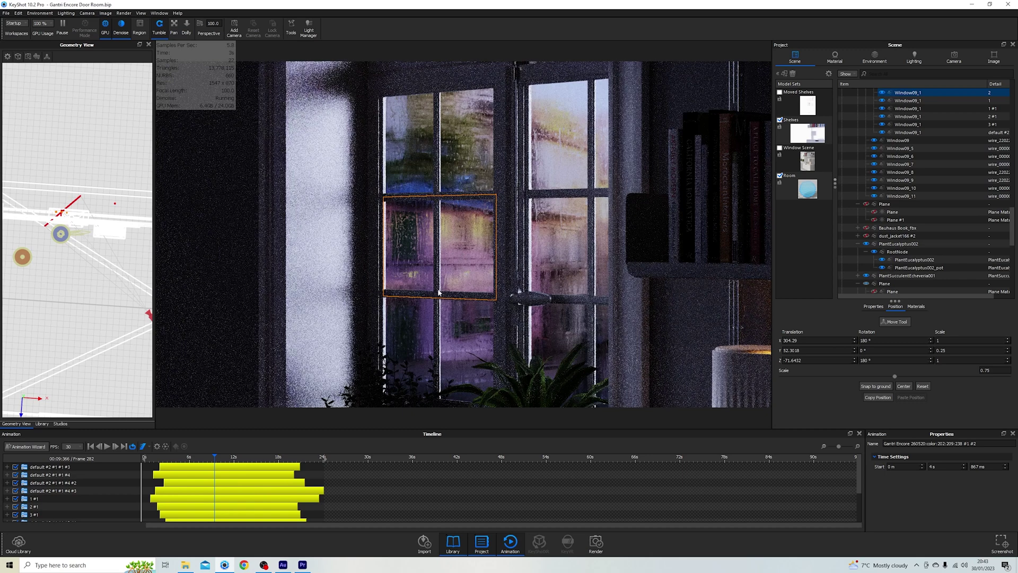
- Examine the Video Map's time settings and FPS in the left window's middle pane material graph, and close the graph
double_click(462, 255)
left_click(838, 87)
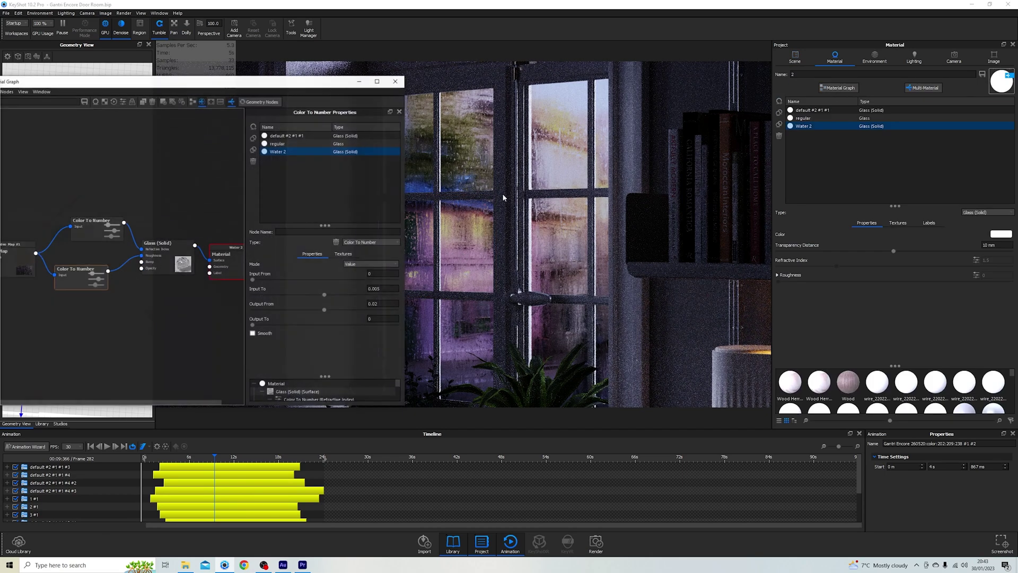
left_click(9, 265)
left_click(282, 317)
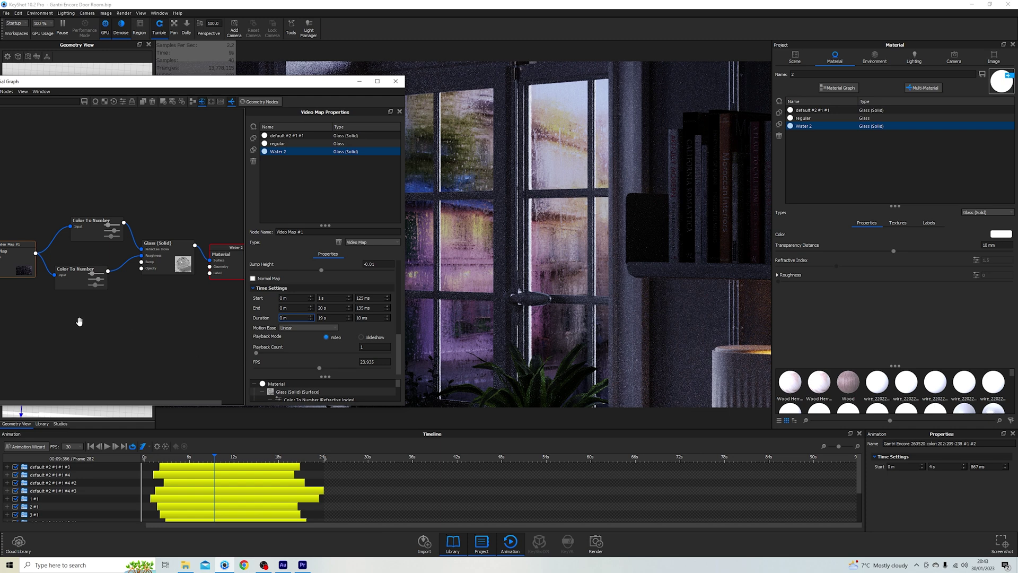
left_click(19, 271)
double_click(367, 362)
left_click(396, 81)
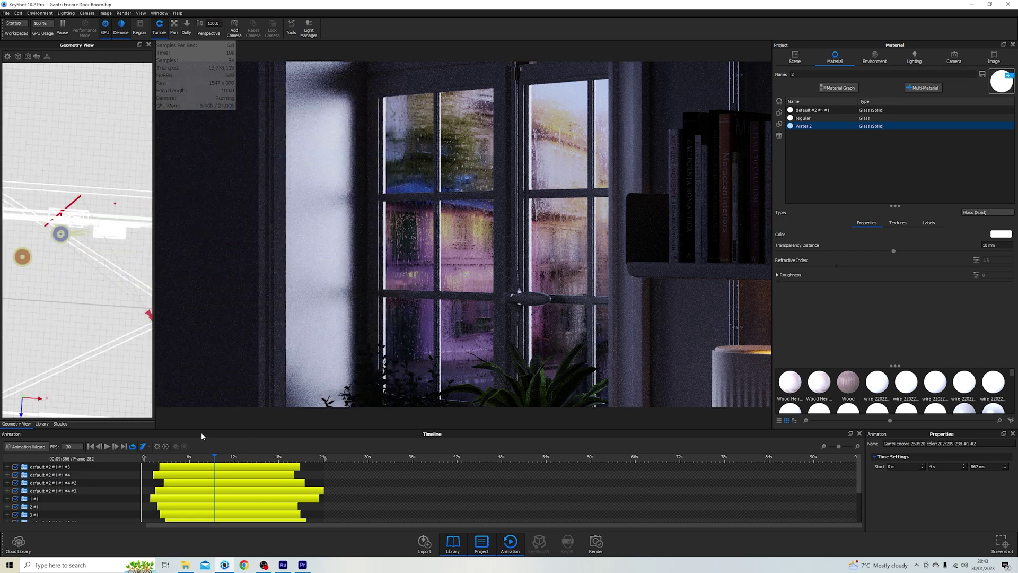
- Move the animation to frame 96 and examine the start offsets of the window panes' video clips on the timeline
left_click_drag(184, 460, 168, 460)
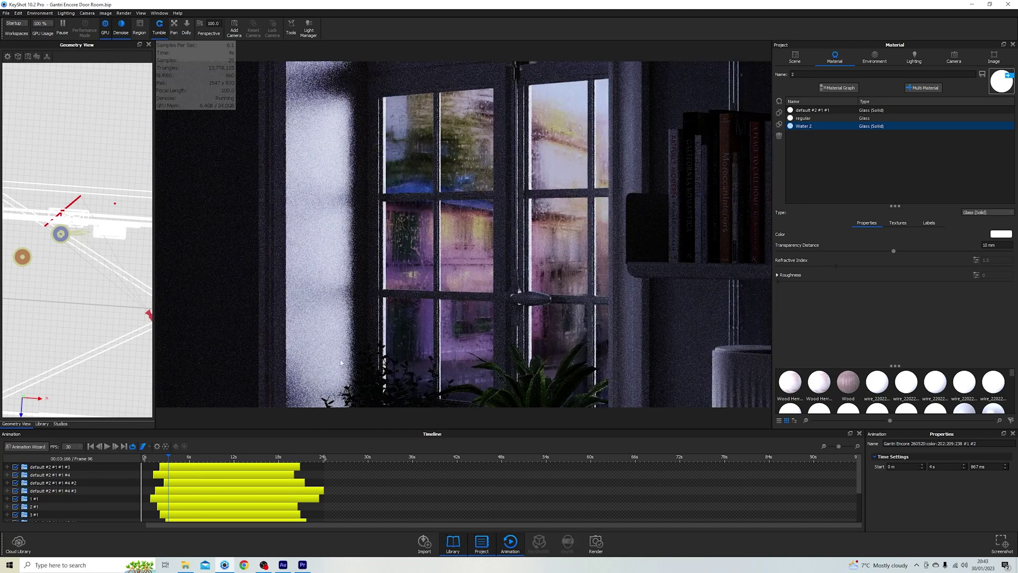
left_click(169, 468)
left_click(172, 481)
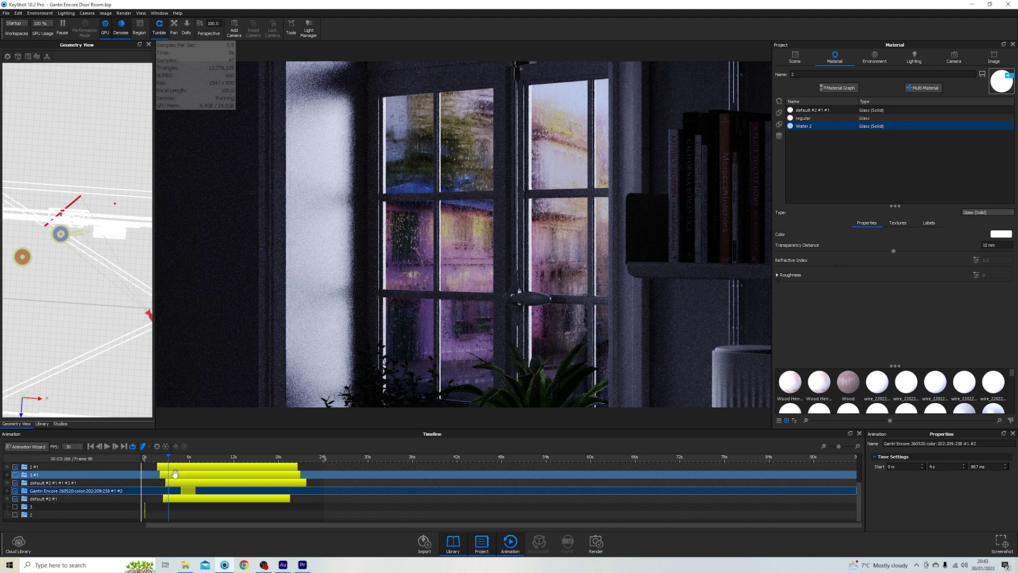
left_click(183, 488)
left_click(179, 482)
left_click(173, 475)
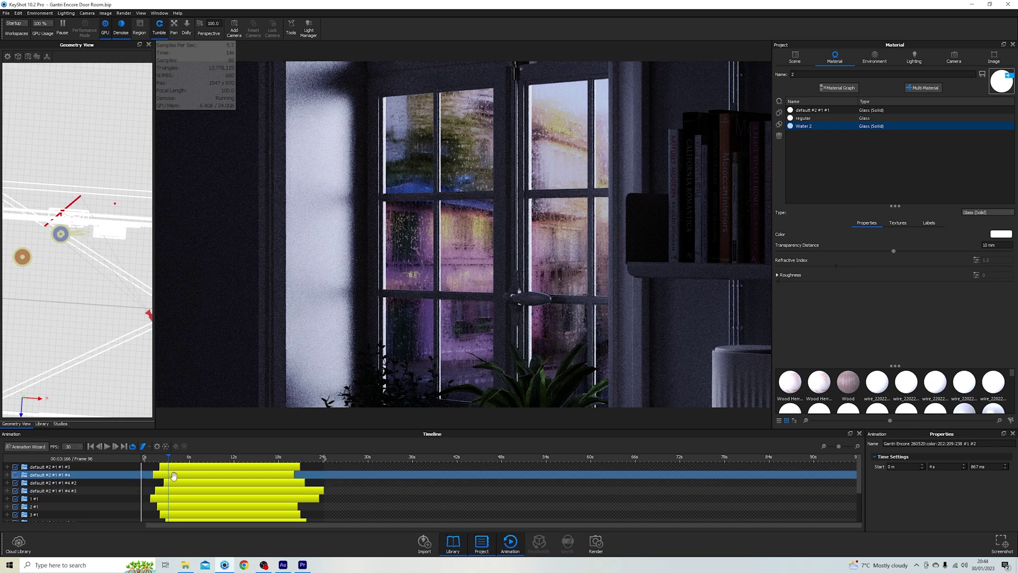
left_click(174, 467)
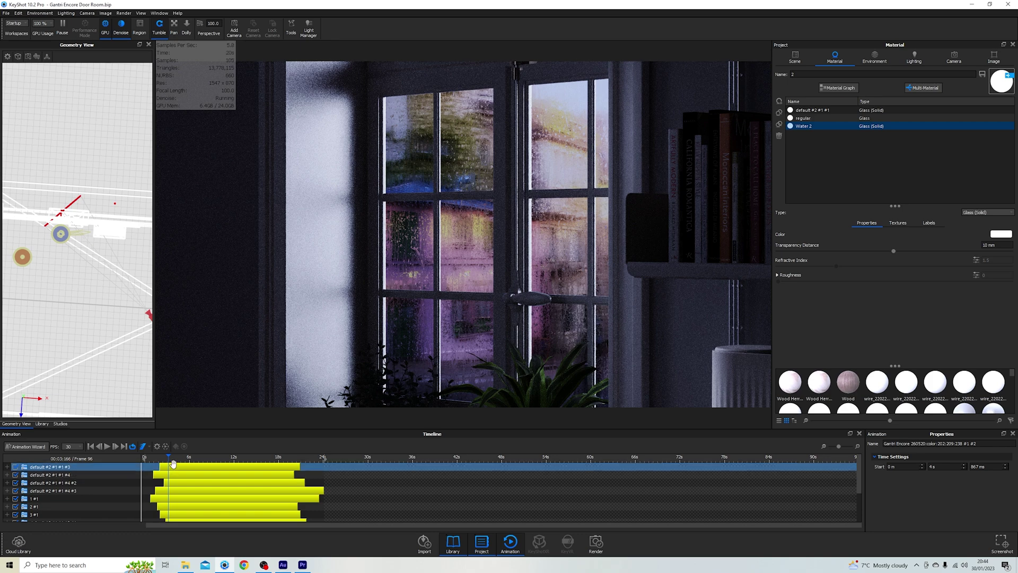
left_click(173, 464)
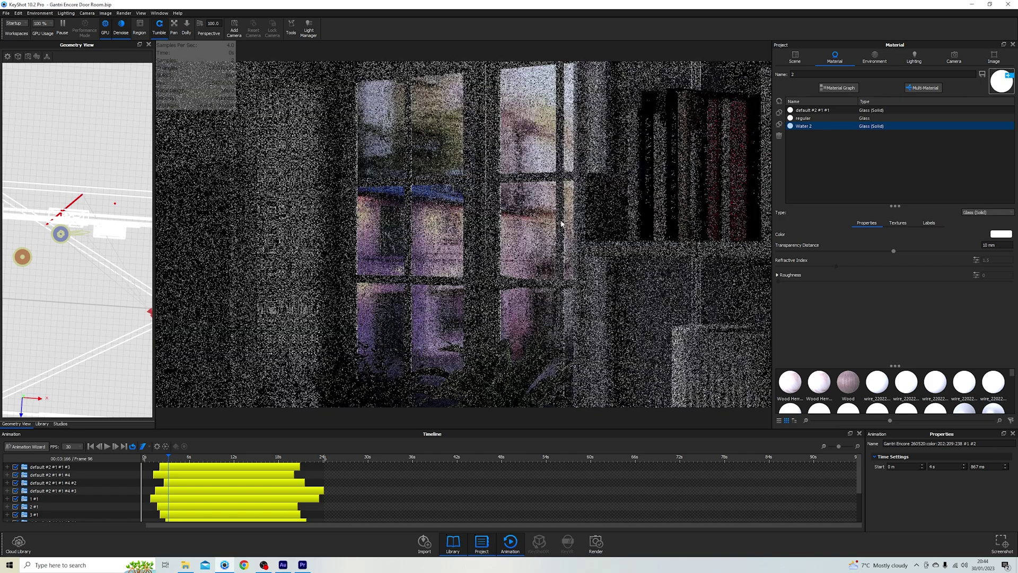
- Frame the table lamp and select its light disc, Gantri Encore 260520_1, in the scene tree
left_click(794, 58)
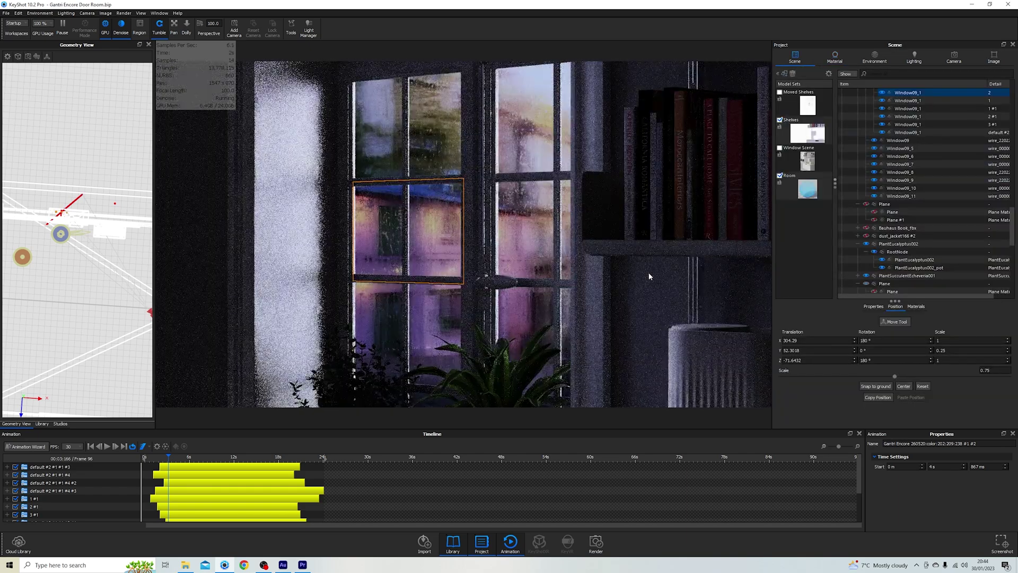
mouse_move(649, 276)
left_mouse_down()
mouse_move(573, 259)
mouse_move(522, 199)
left_mouse_up()
double_click(522, 198)
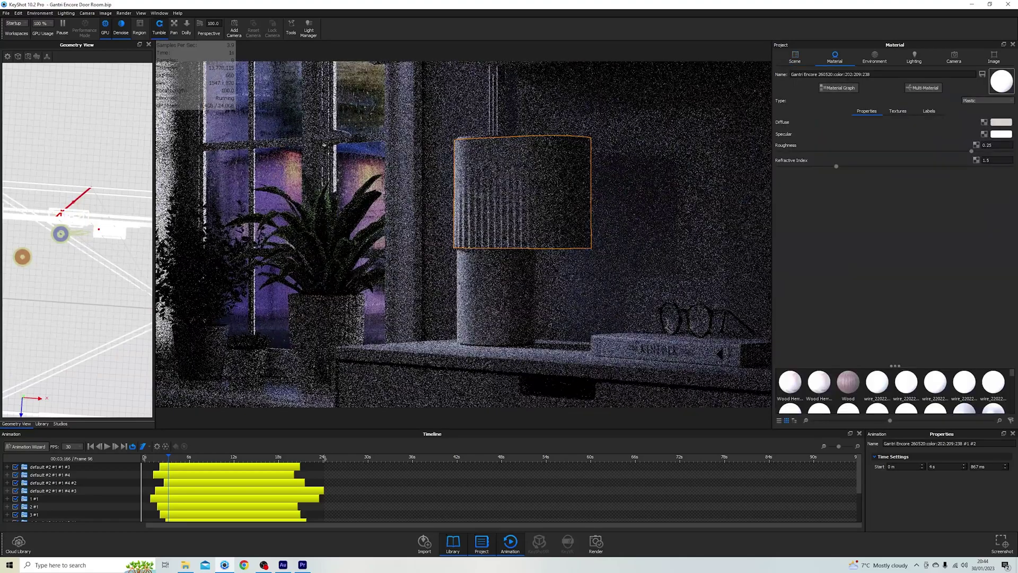
left_click(795, 57)
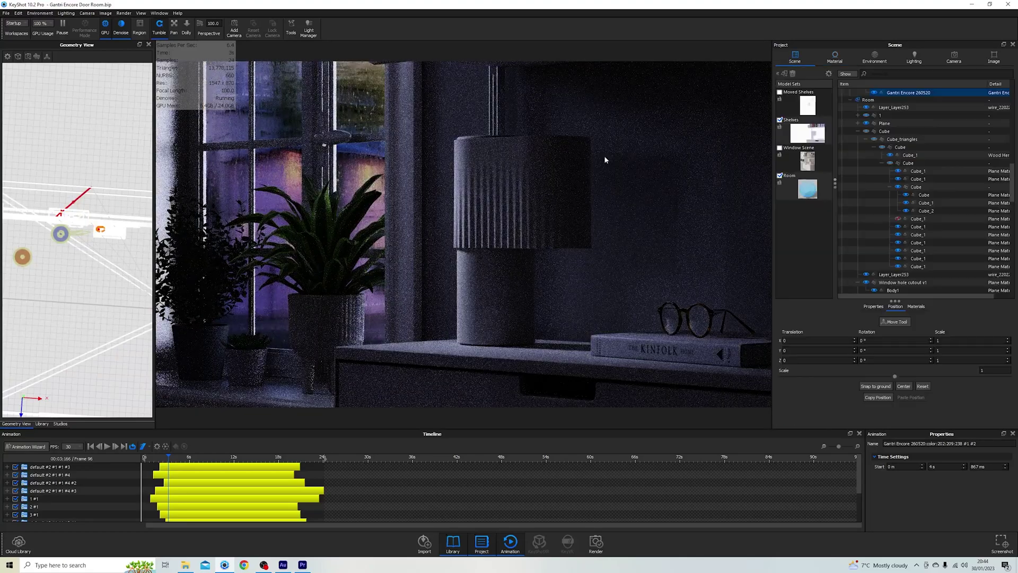
left_click(503, 202)
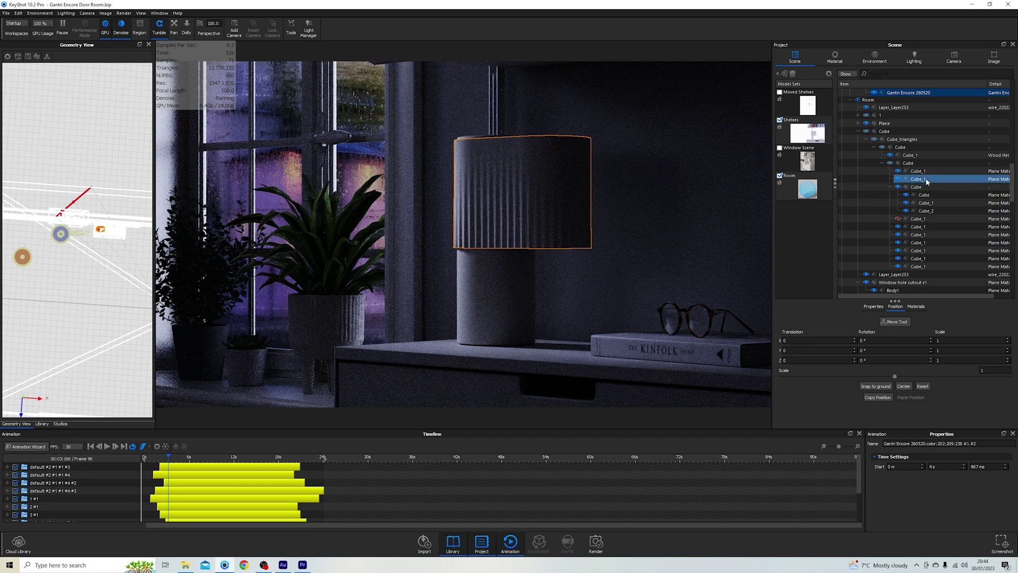
scroll(922, 156, "up", 1)
scroll(924, 153, "up", 4)
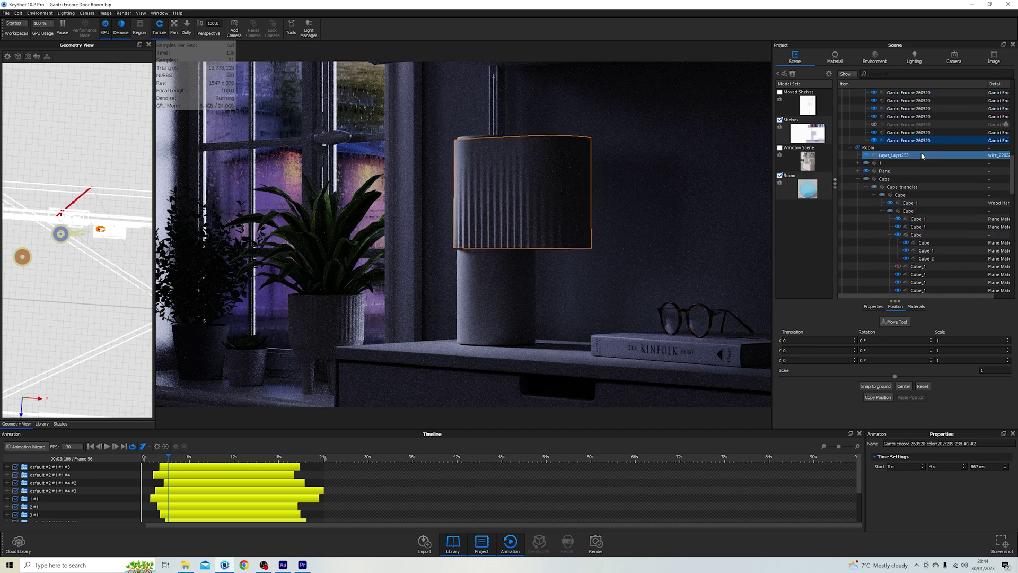
left_click(930, 140)
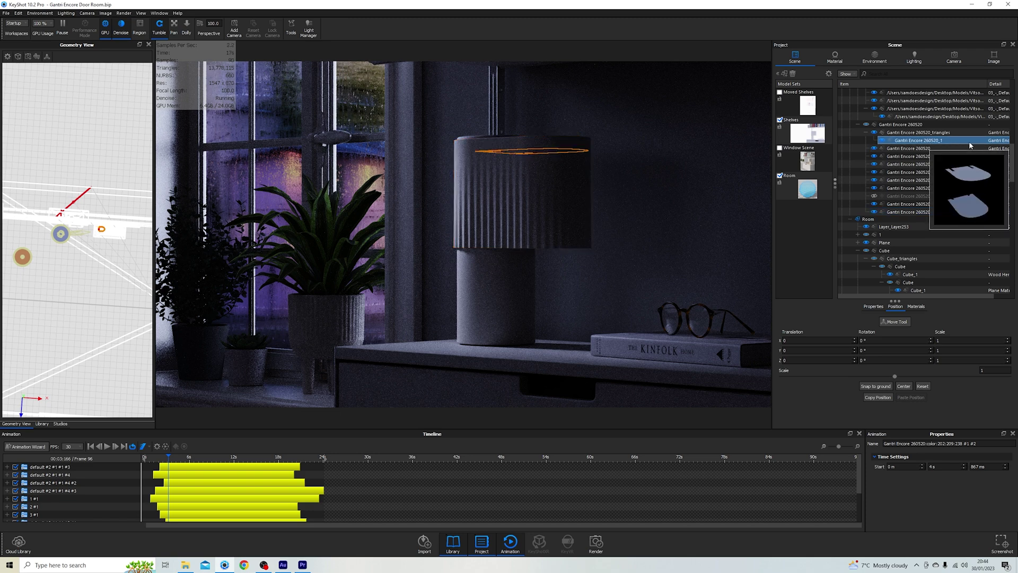
- Examine the Color Fade node's end colour and timing in the light disc's Area Light material graph, and close the graph
left_click(834, 57)
left_click(838, 86)
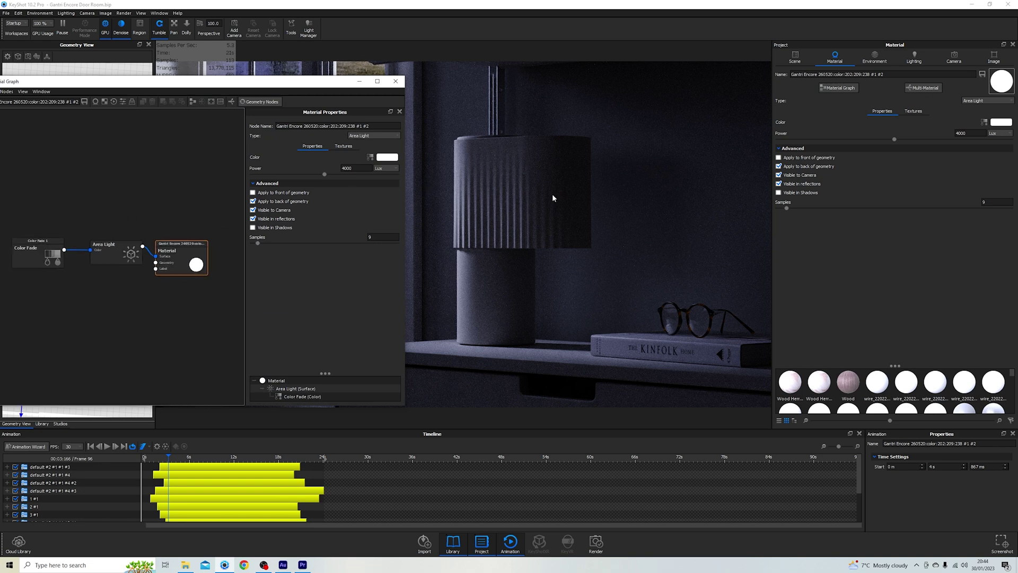
left_click(795, 56)
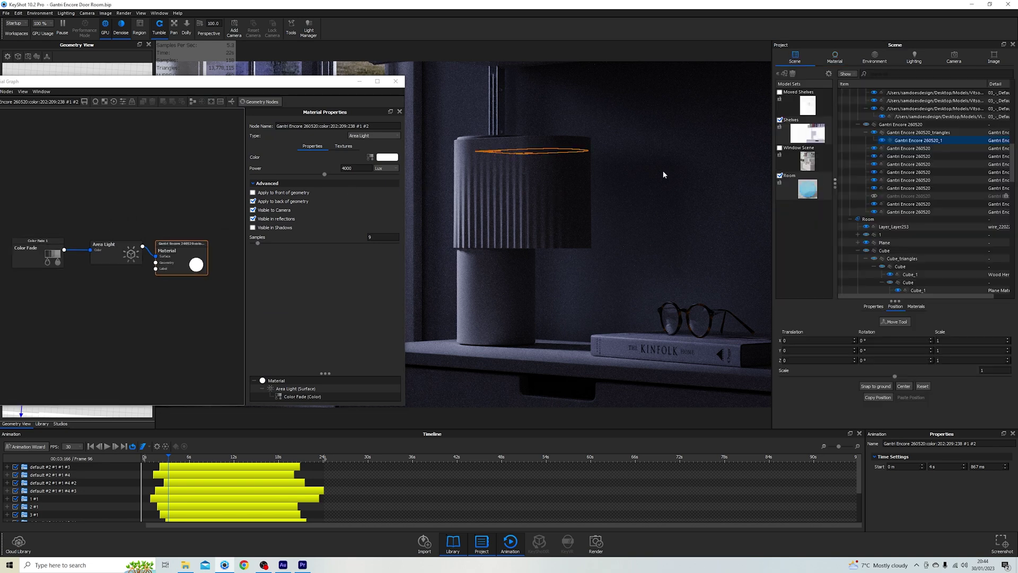
left_click(36, 254)
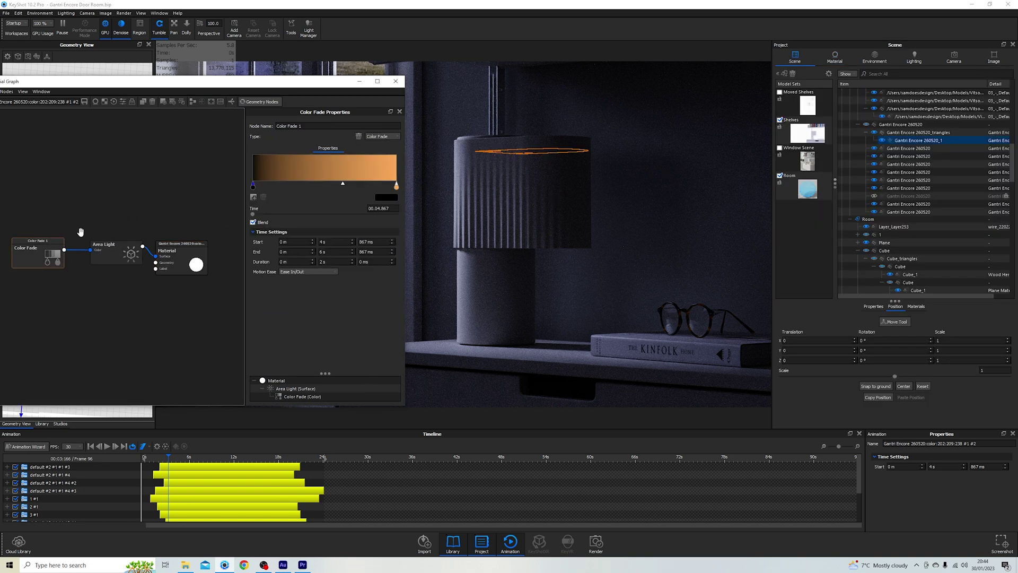
left_click(397, 186)
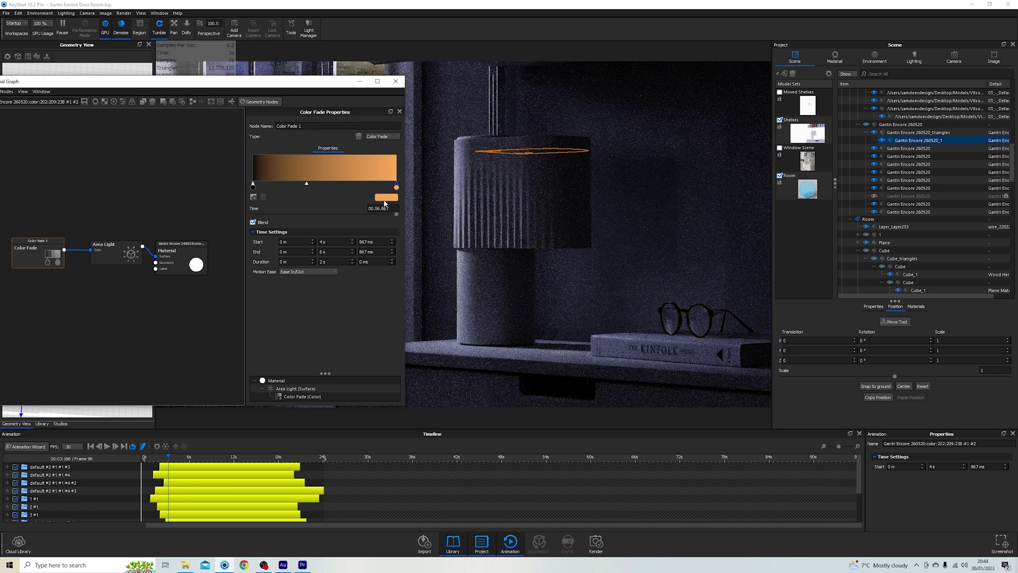
left_click(385, 197)
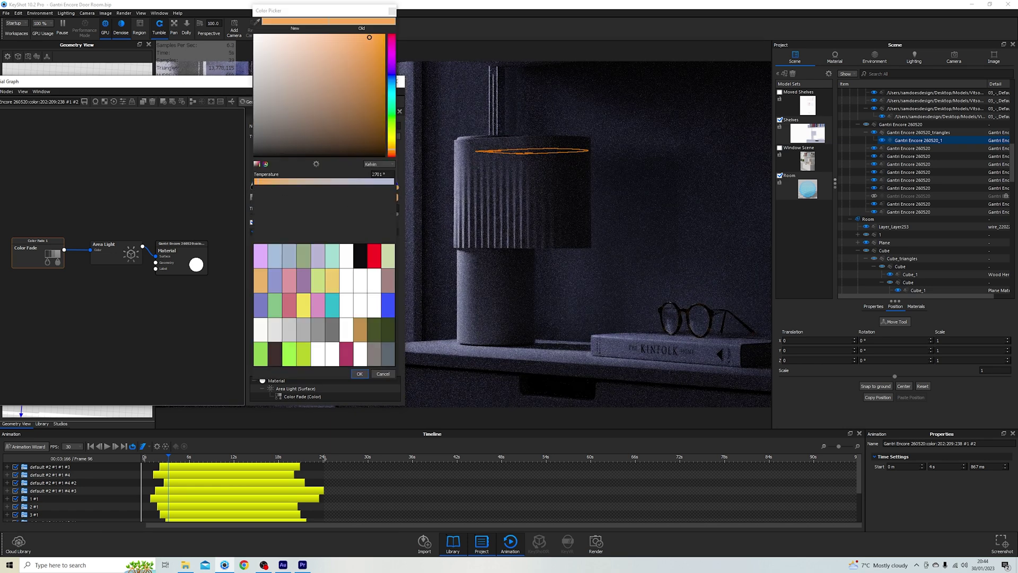
left_click(380, 373)
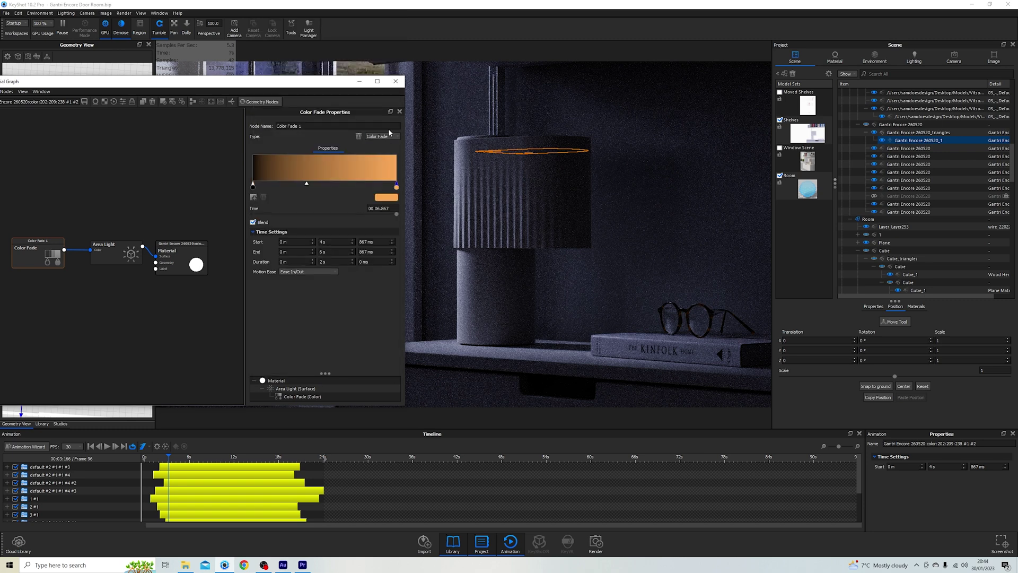
left_click(396, 81)
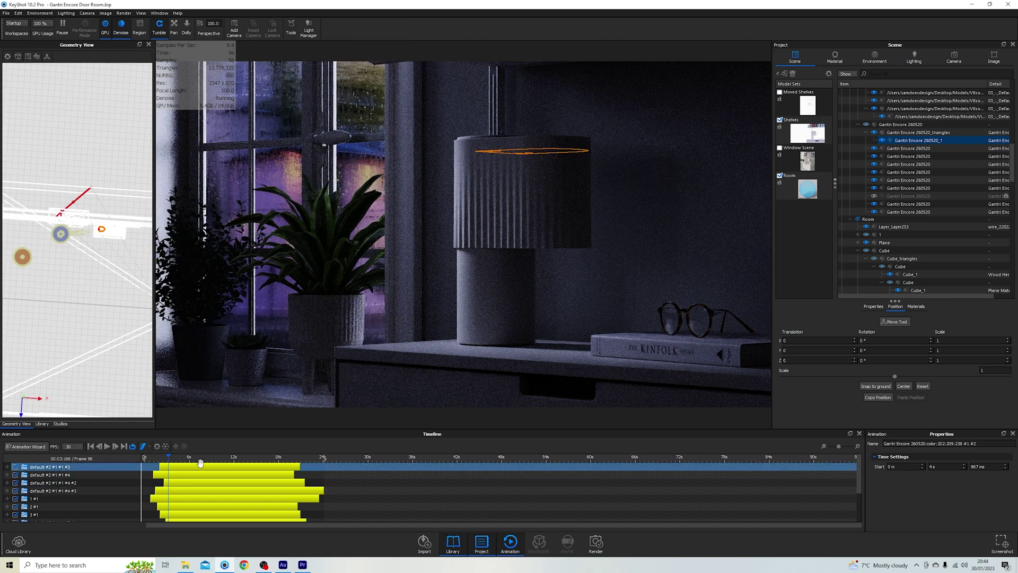
- Preview the lamp's light at frame 237, switch to the Rain widescreen camera and set the animation to frame 203
scroll(201, 465, "down", 2)
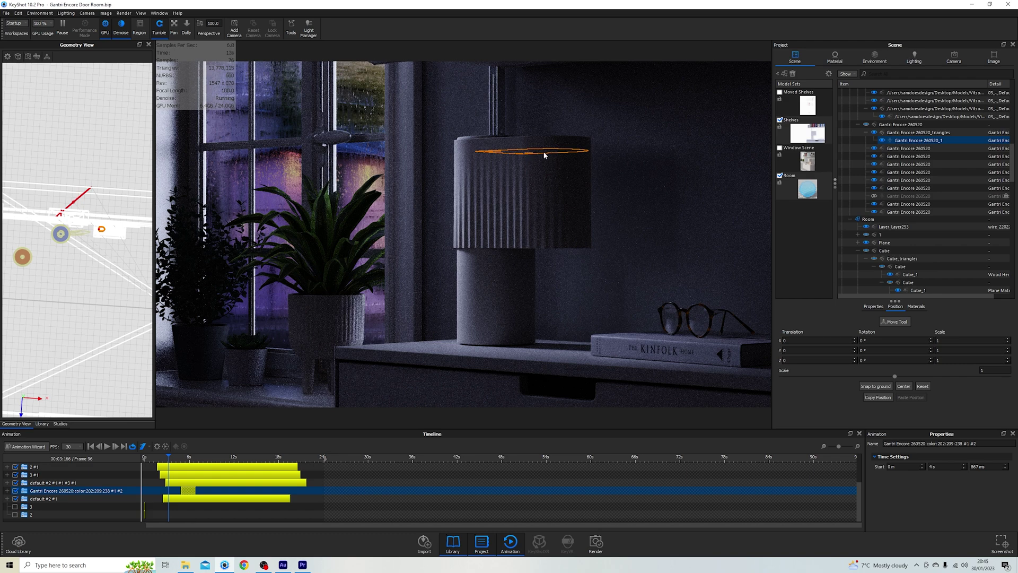
left_click_drag(181, 459, 204, 457)
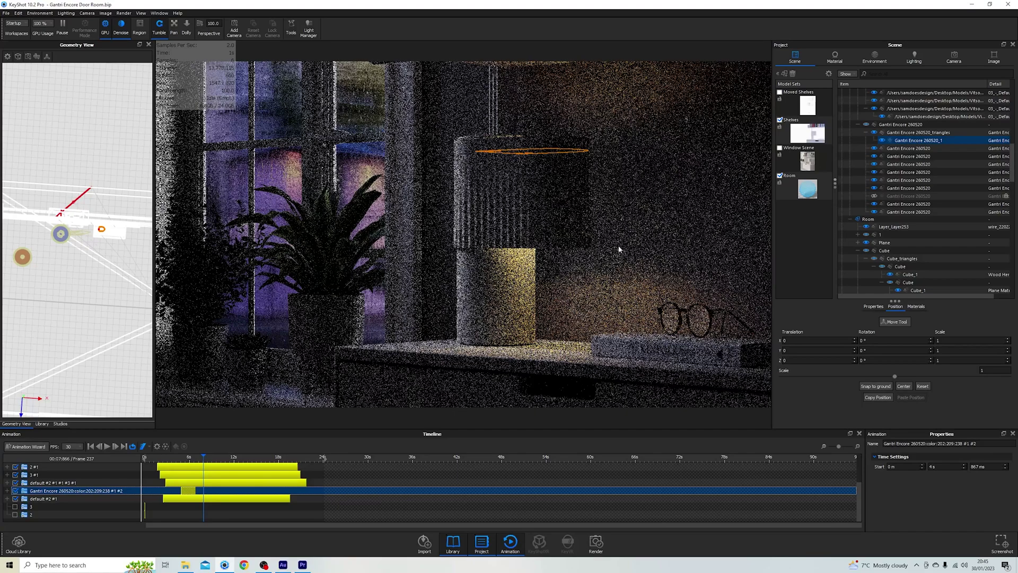
left_click(954, 57)
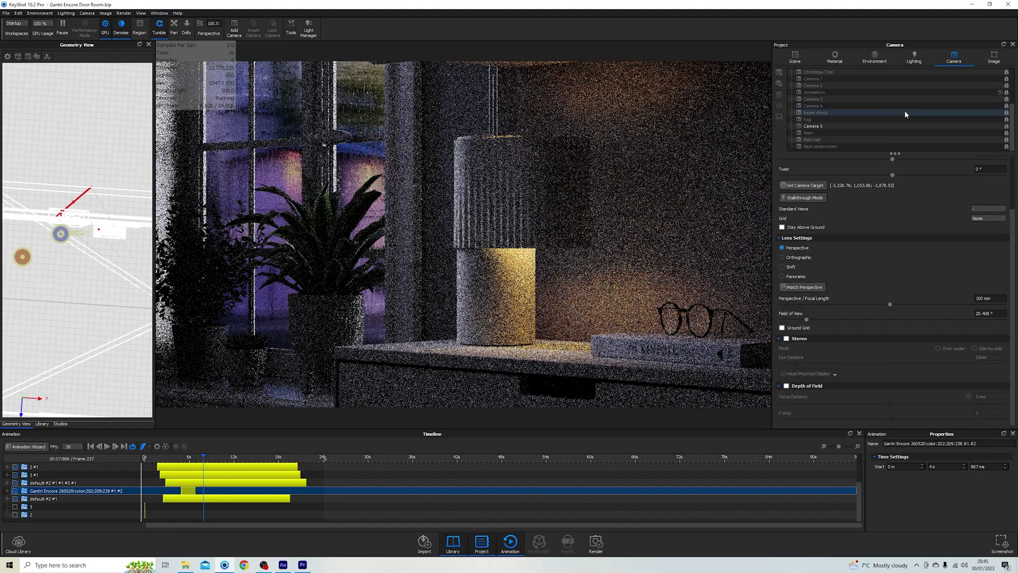
left_click(882, 146)
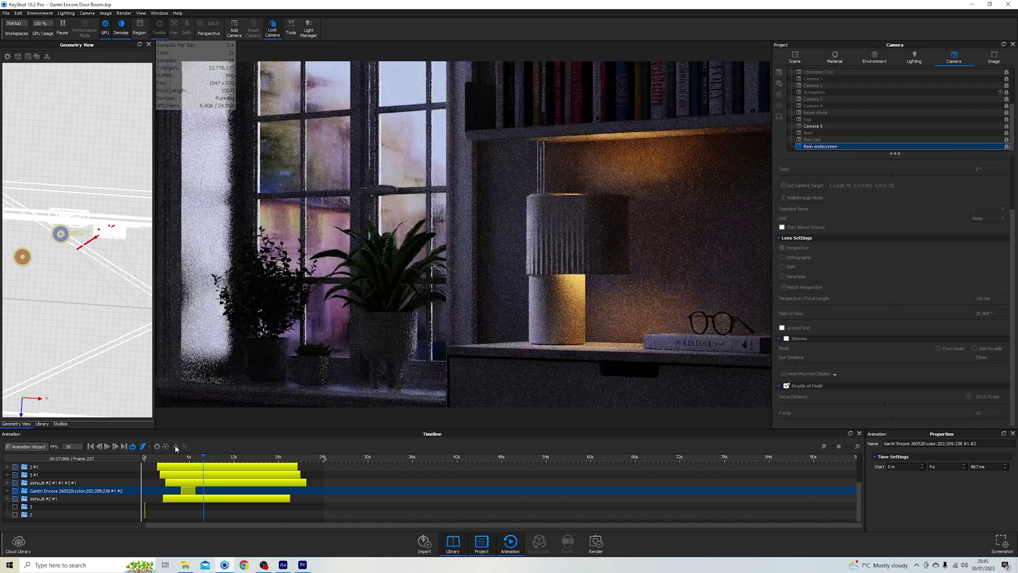
left_click(194, 456)
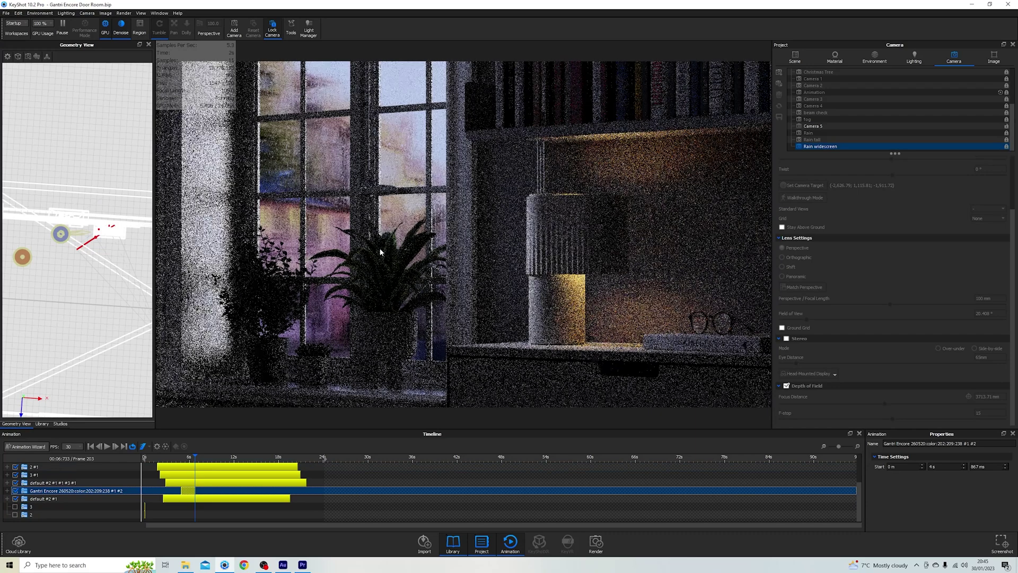
- Switch the rainy window panes, one after another, to their regular glass multi-material variant
double_click(333, 210)
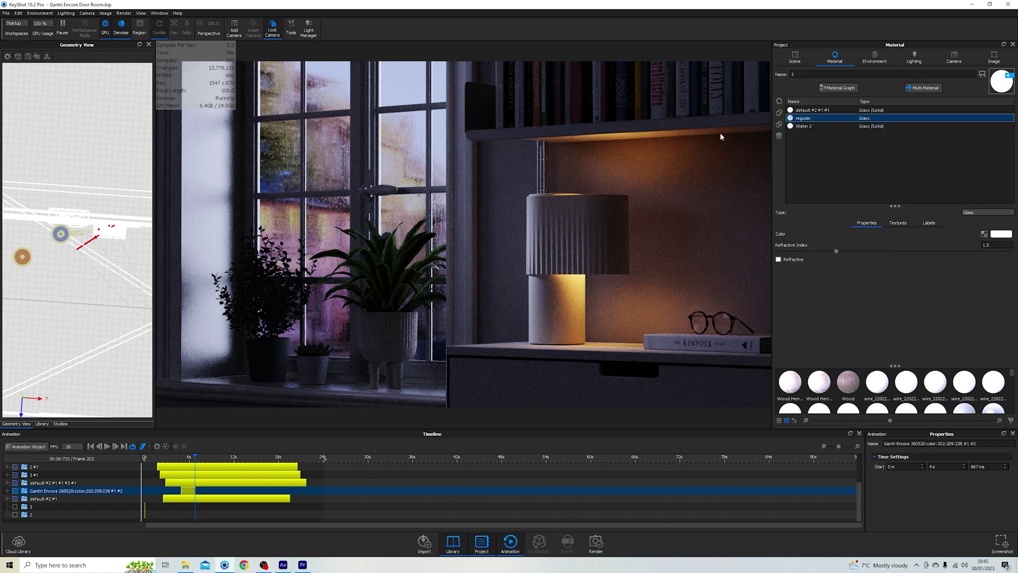
left_click(813, 119, "ctrl")
left_click(812, 118)
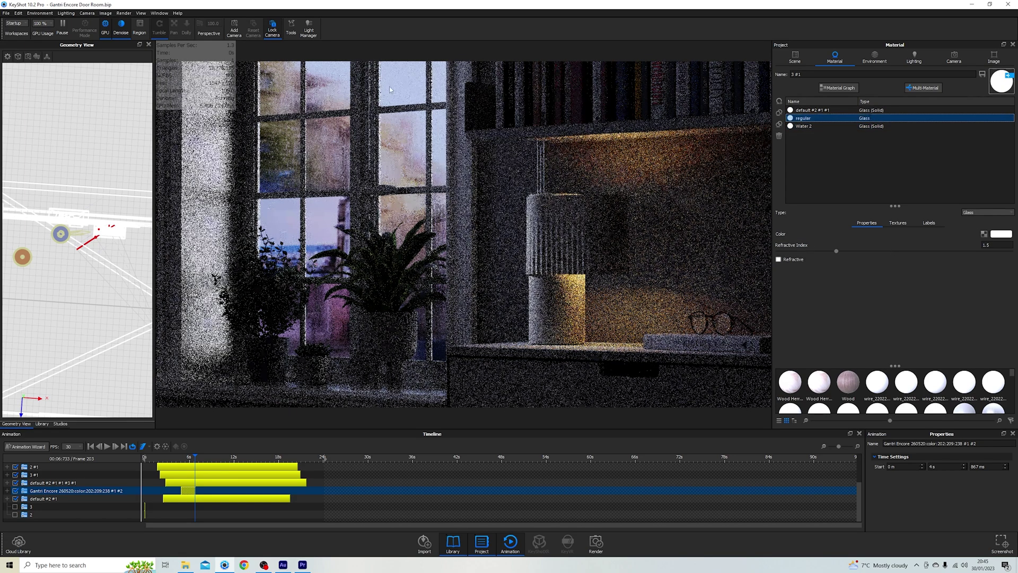
key("Down")
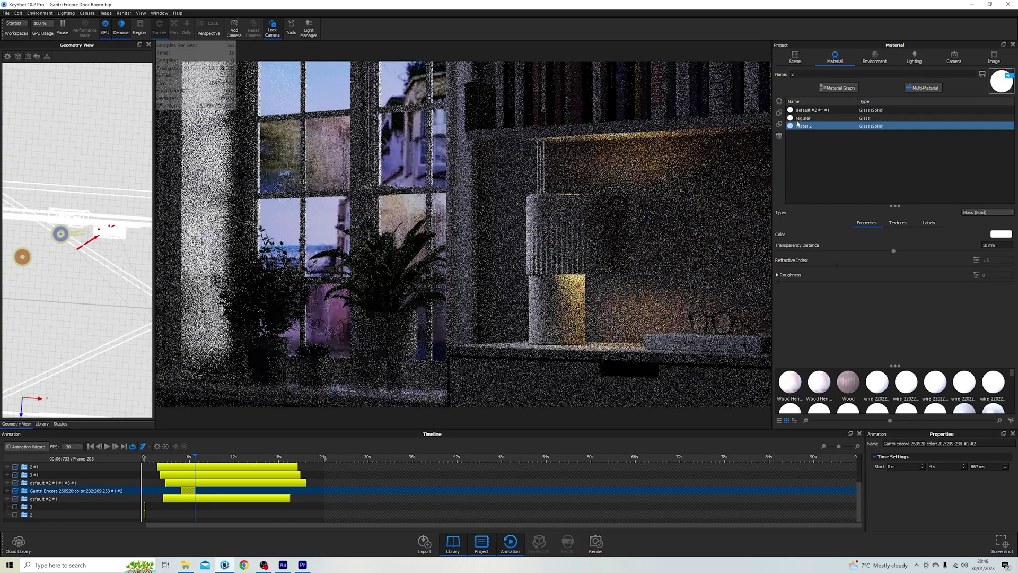
left_click(814, 126)
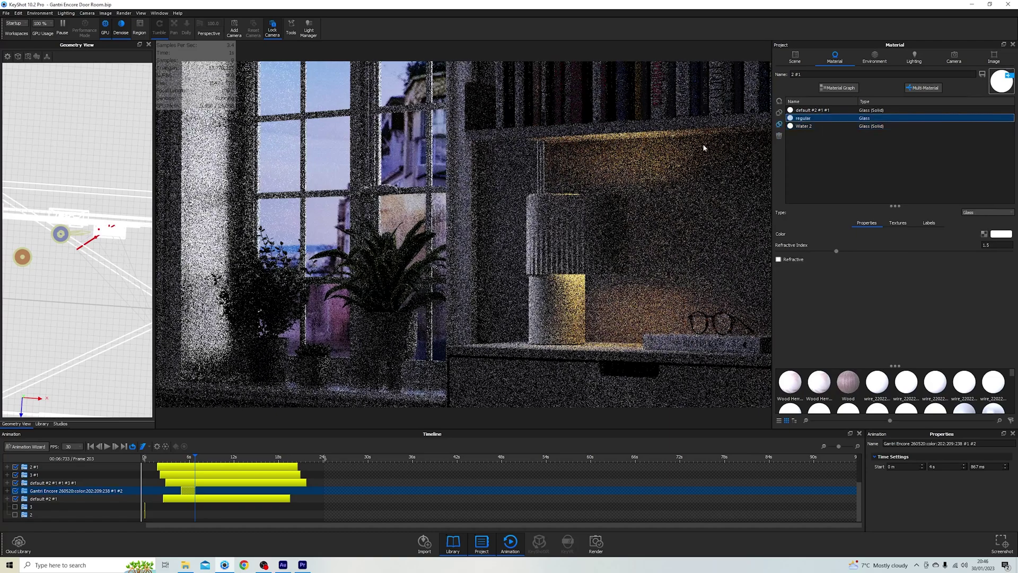
left_click(862, 118)
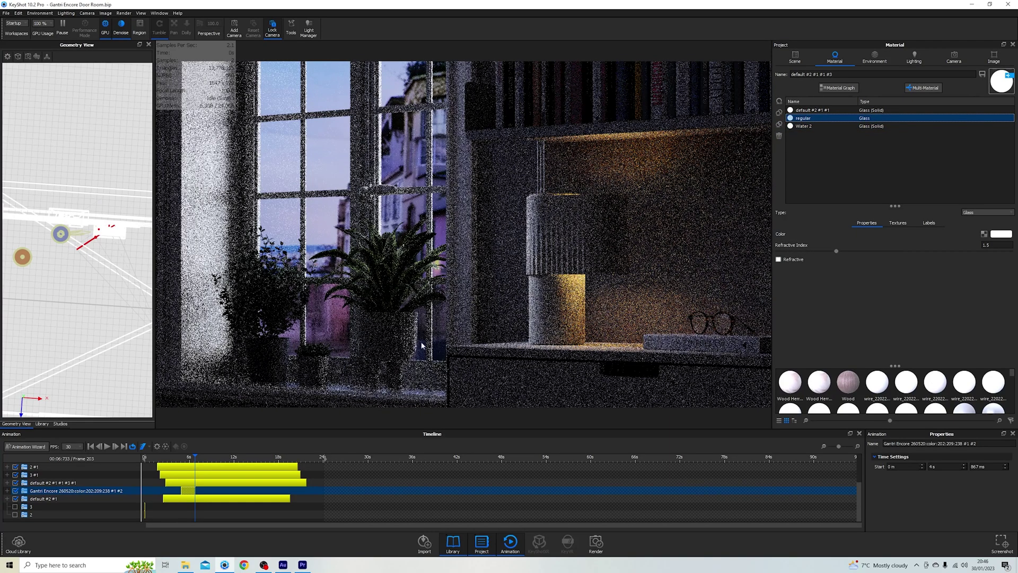
double_click(437, 329)
left_click(812, 118)
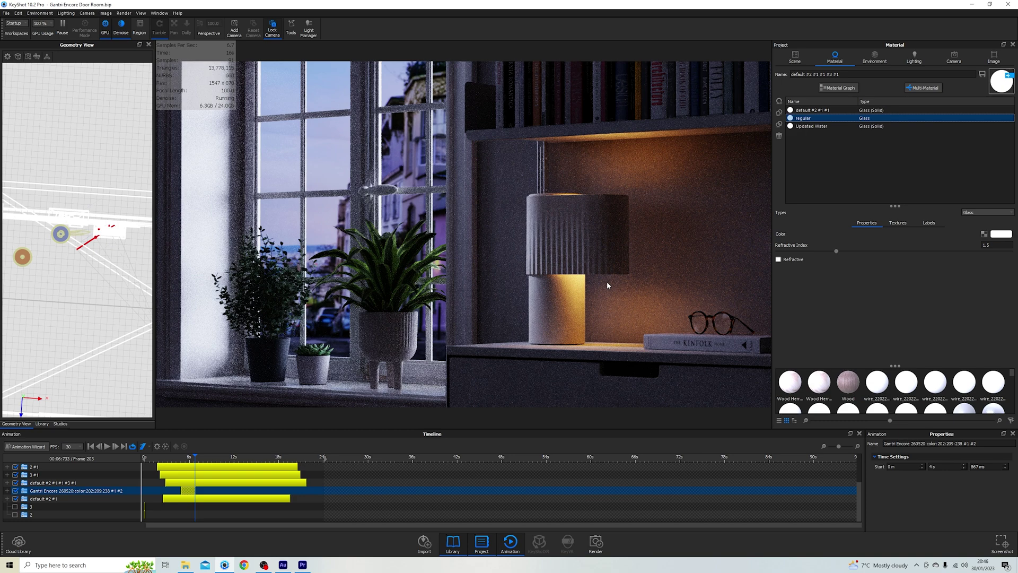
- Switch to File Explorer and preview the Backplate.628 image in the Encore Rain Animation 2 folder
left_click(185, 564)
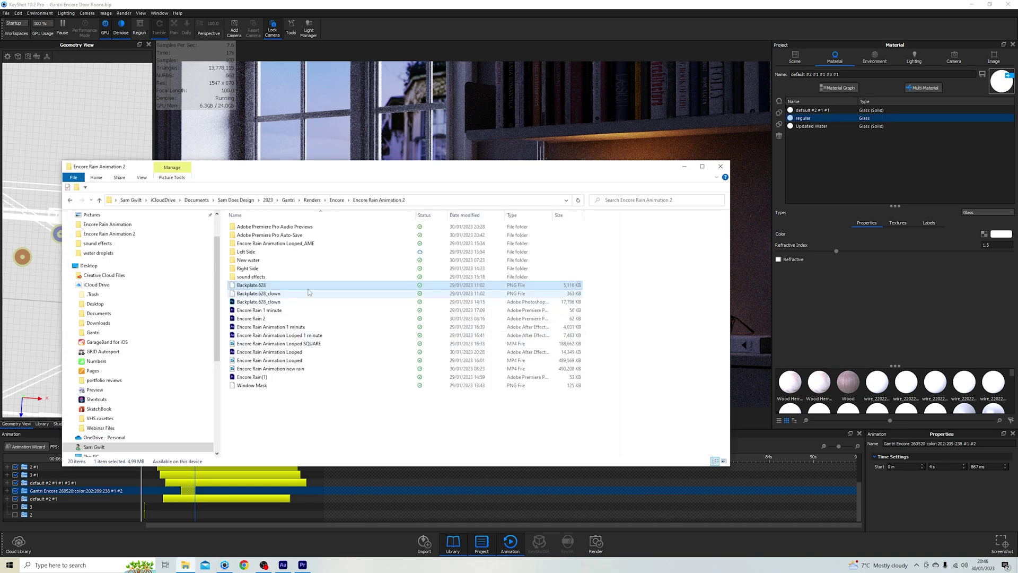
key("space")
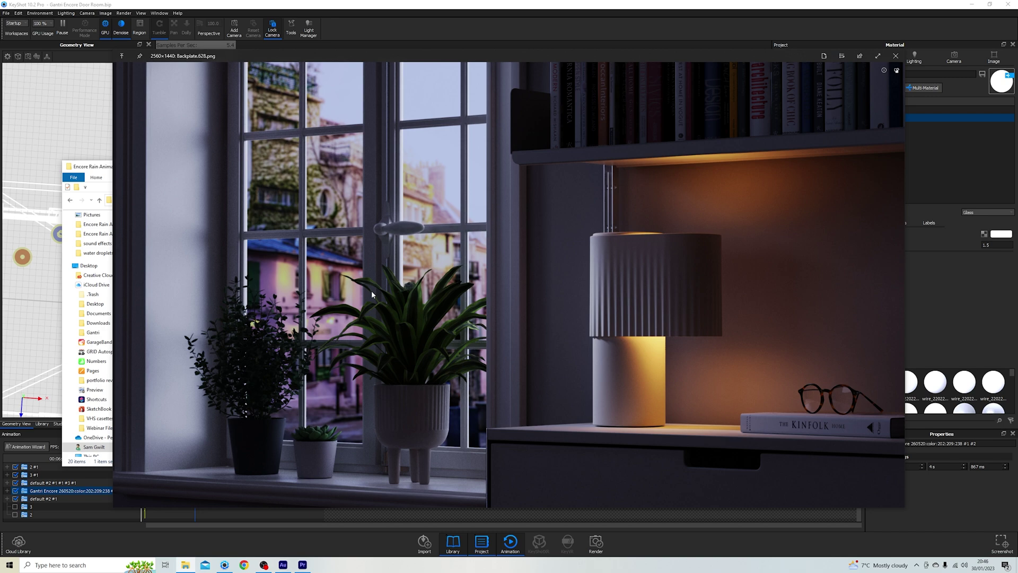
key("space")
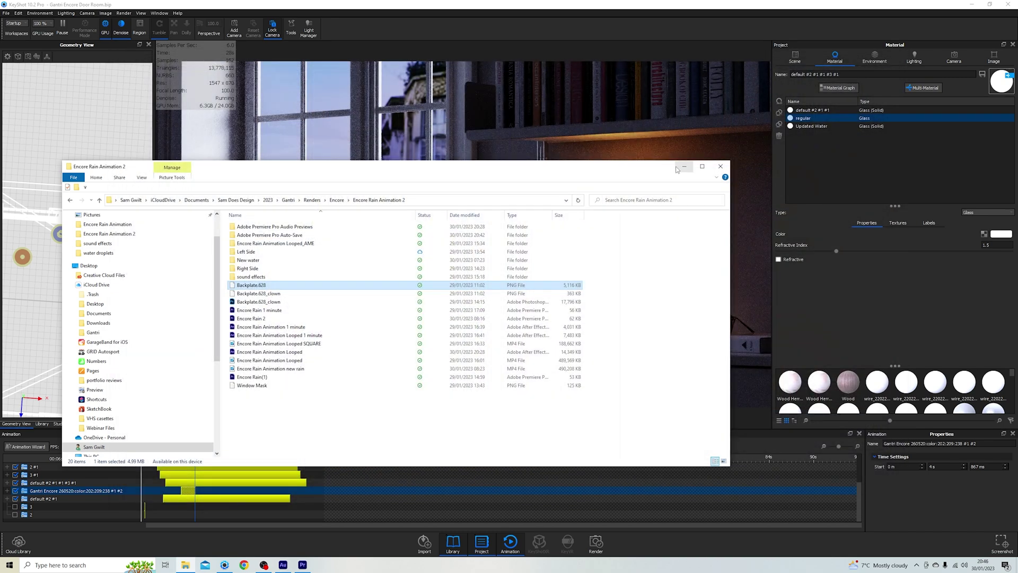
- Return to KeyShot, limit rendering to the region over the window, and set the upper panes back to the Water 2 variant
left_click(164, 9)
left_click(140, 26)
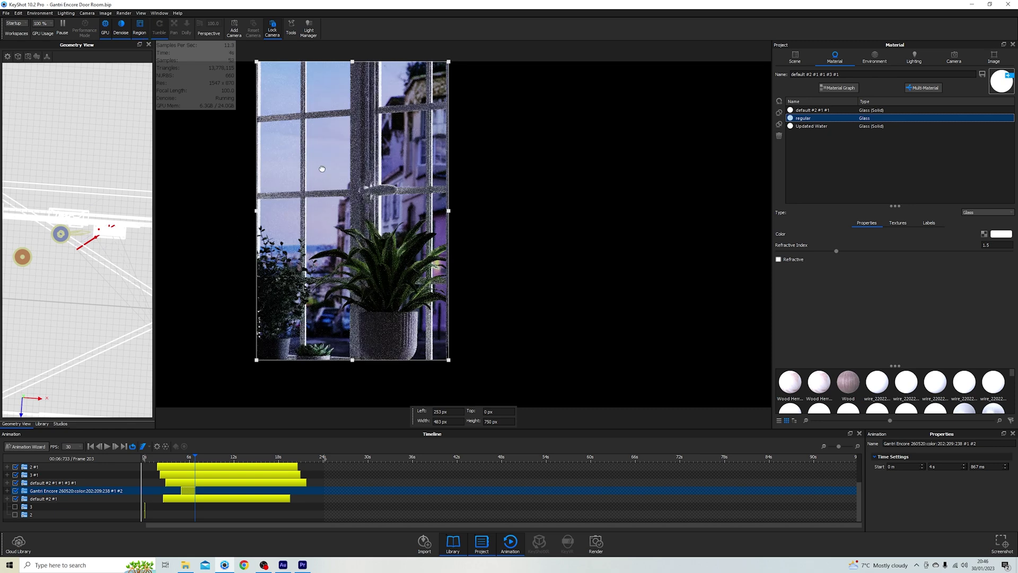
left_click(810, 129)
key("Up")
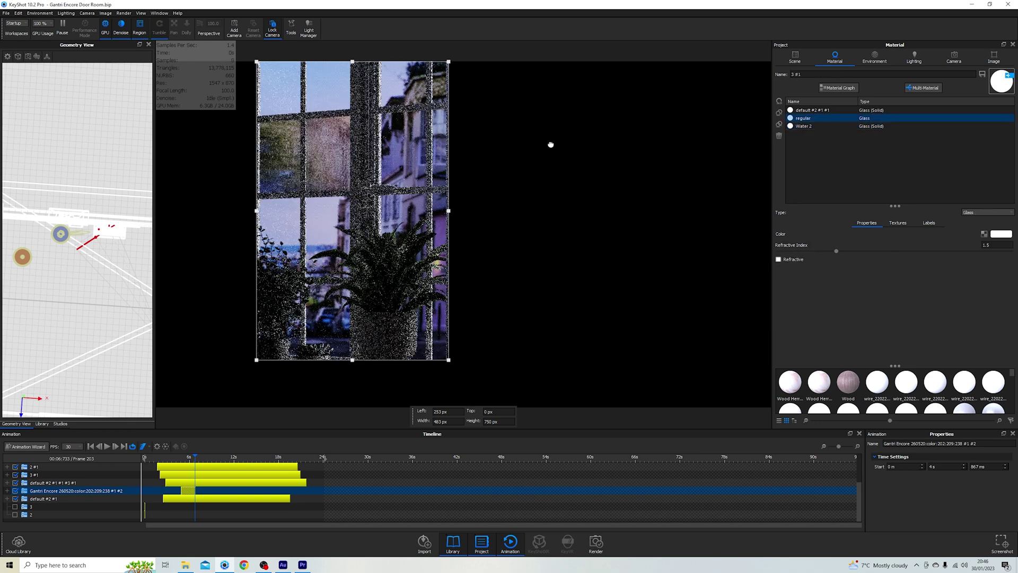
left_click(811, 126)
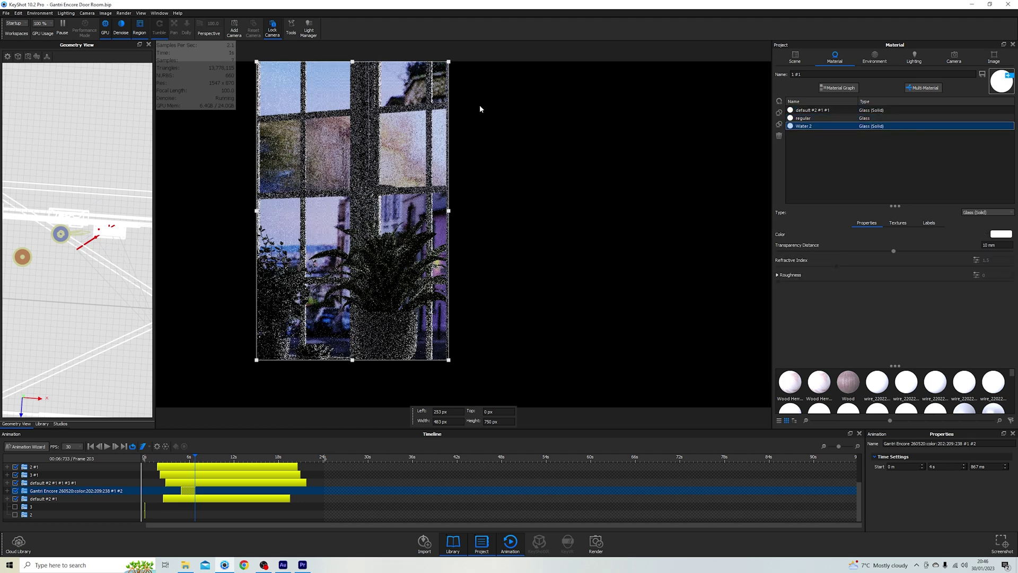
left_click(823, 128)
- Open the Render settings and move the dialog away from the window's render region
left_click(123, 14)
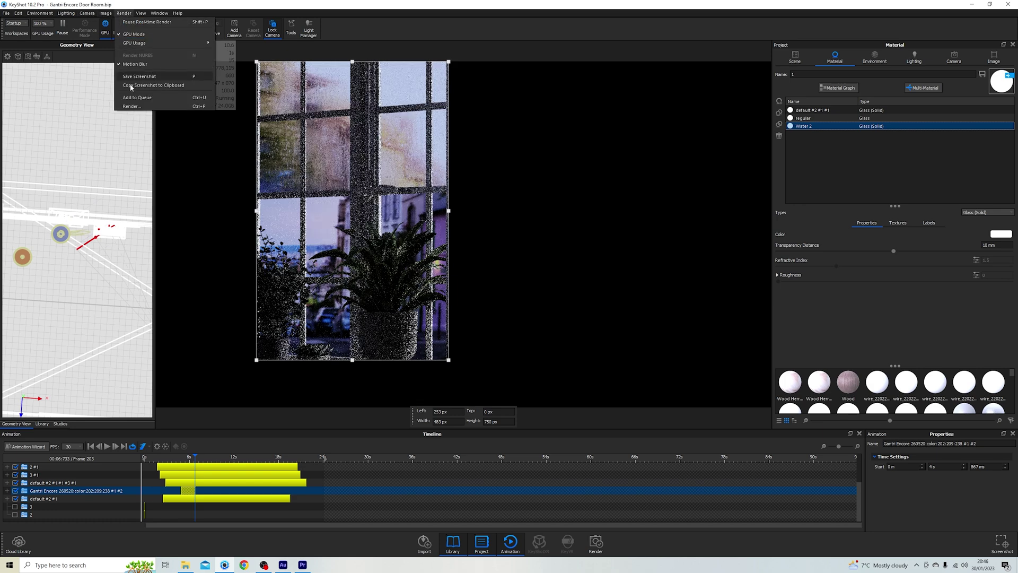
left_click(133, 109)
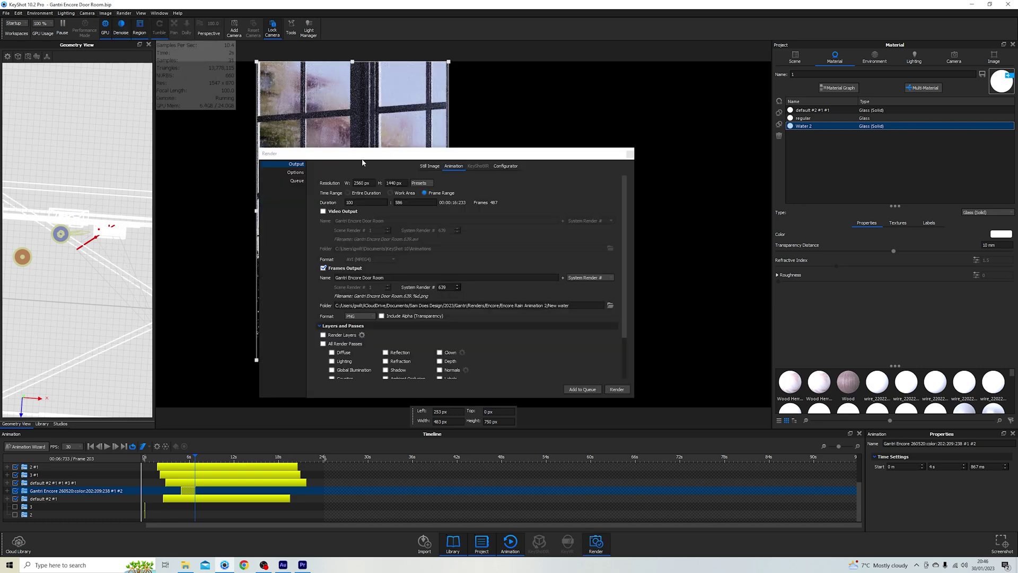
left_click_drag(373, 160, 616, 142)
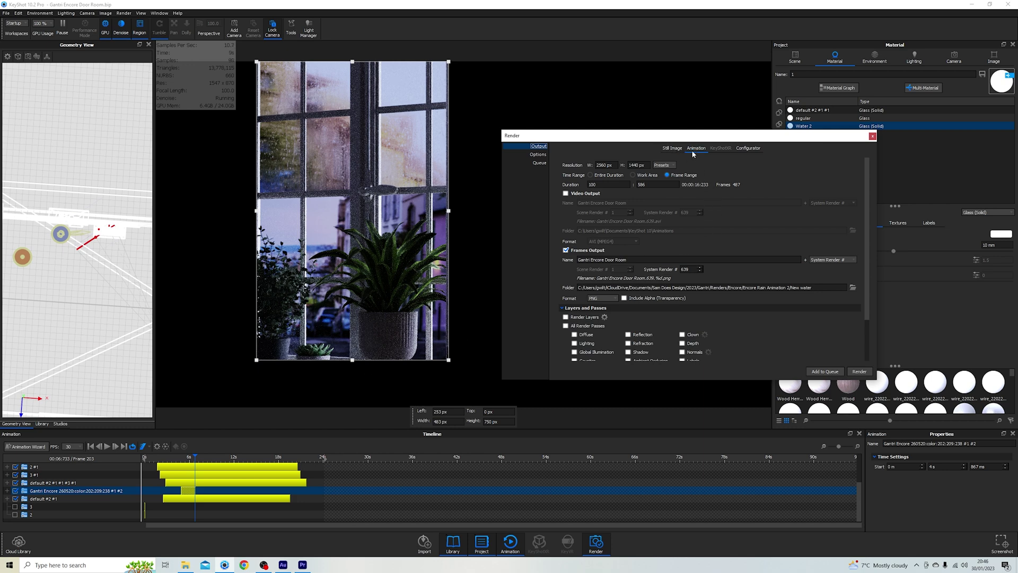
- Move the animation to frame 91 and compare the pane clips' start times with the render range's start frame
scroll(195, 467, "up", 3)
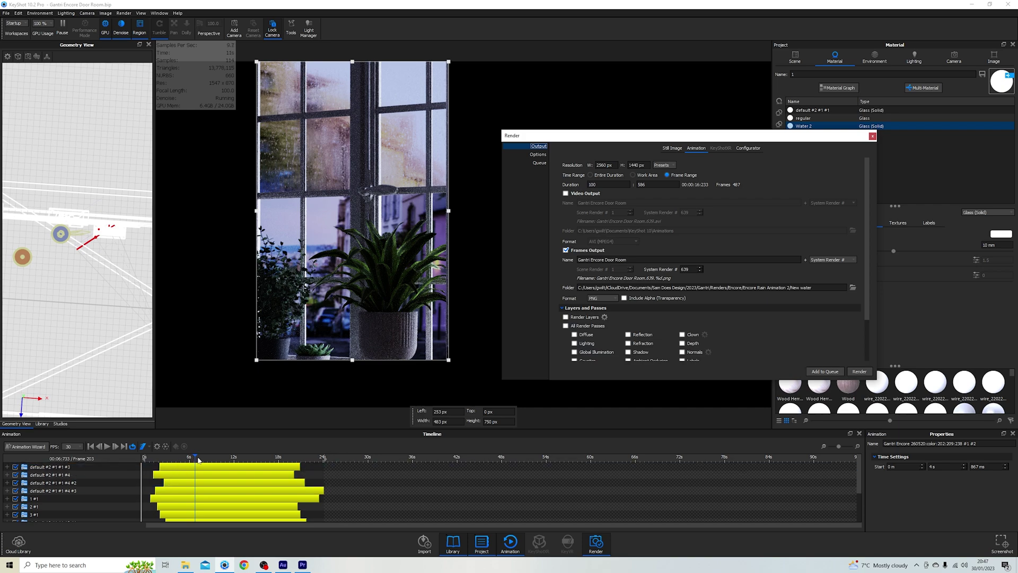
left_click_drag(194, 463, 170, 462)
left_click(163, 506)
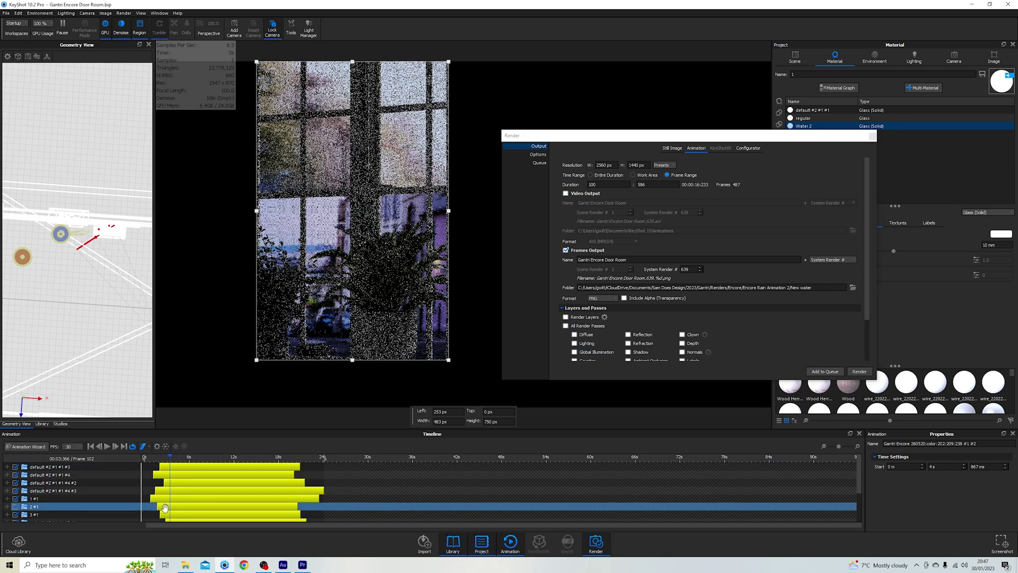
left_click_drag(165, 507, 166, 505)
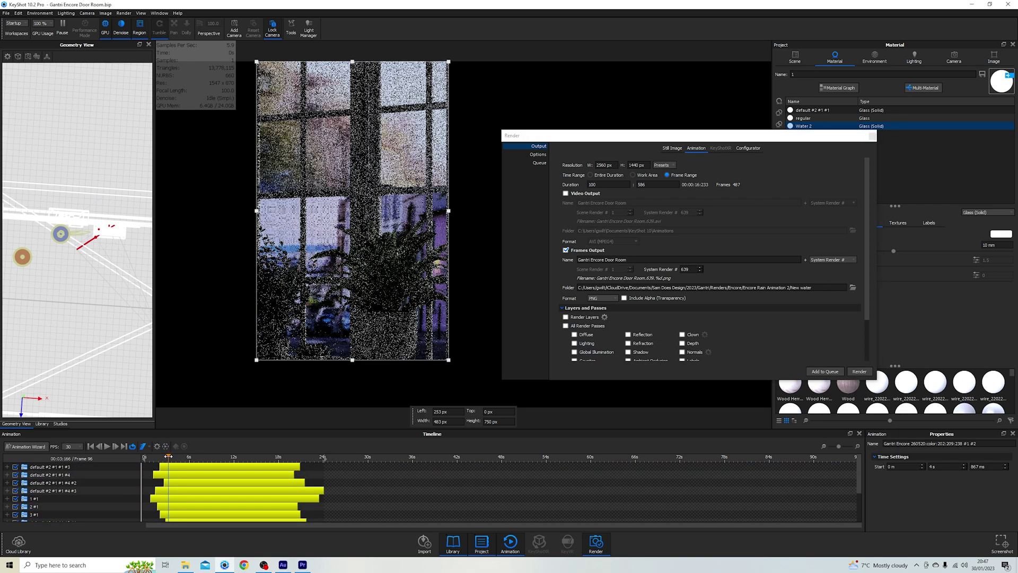
left_click(166, 480)
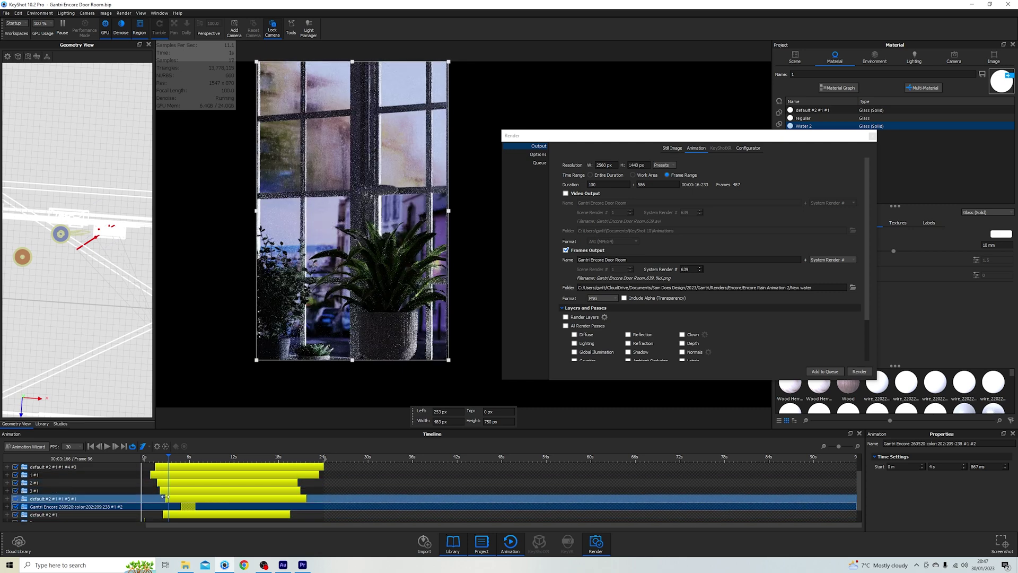
left_click(165, 465)
left_click(164, 466)
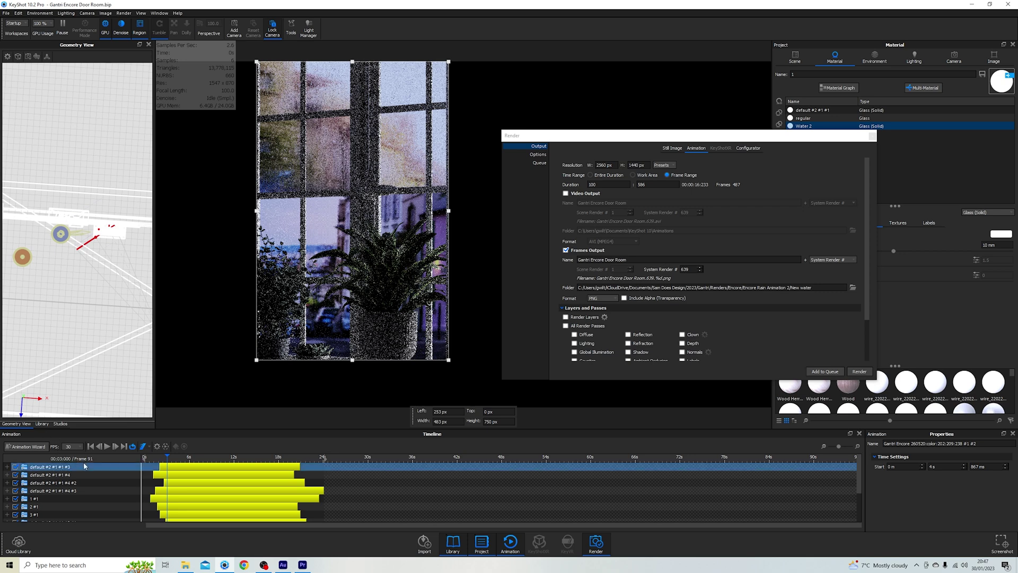
left_click(638, 198)
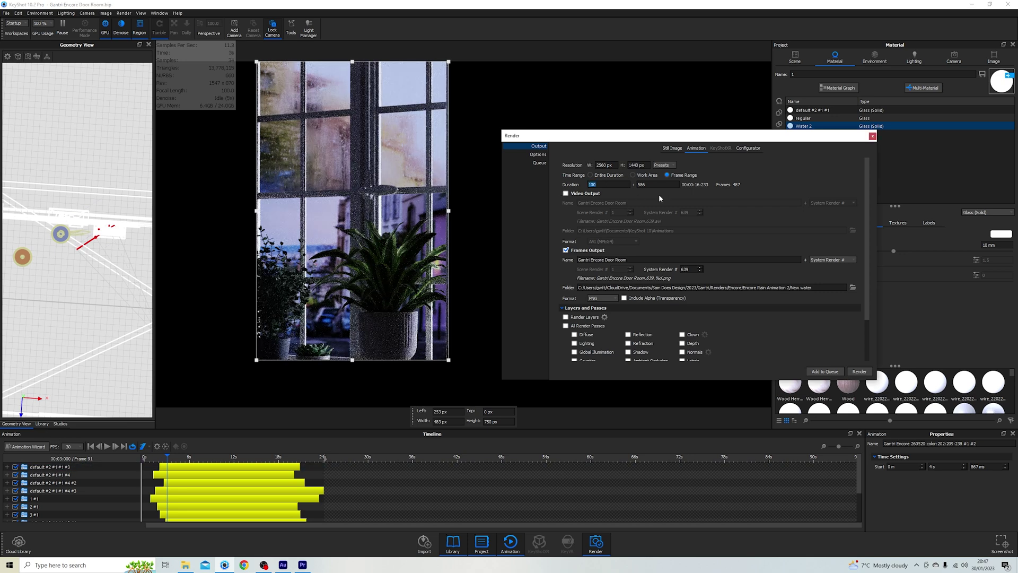
- Move the animation to frame 585 and check the end times of all pane clips on the timeline
left_click(293, 462)
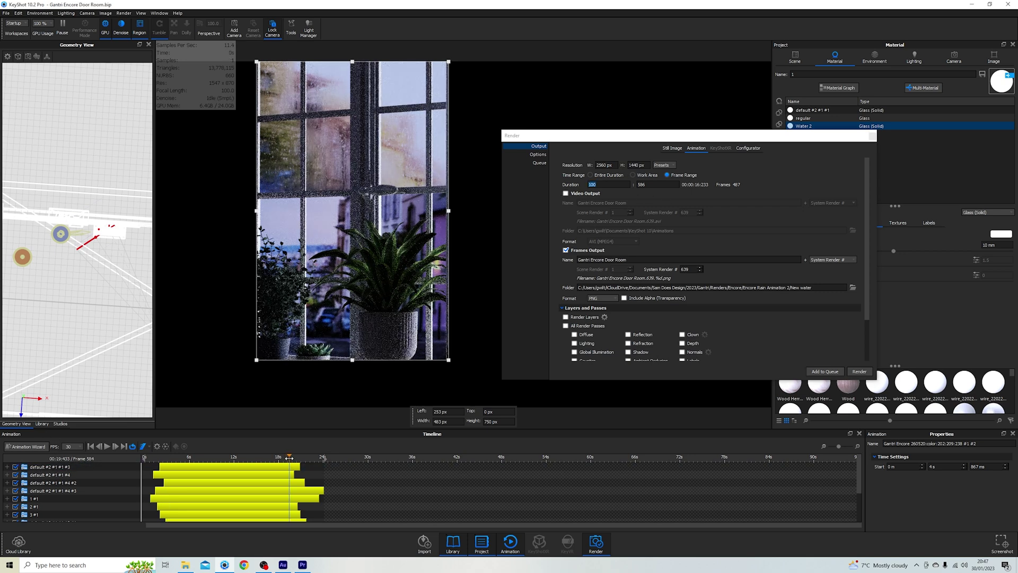
left_click(285, 473)
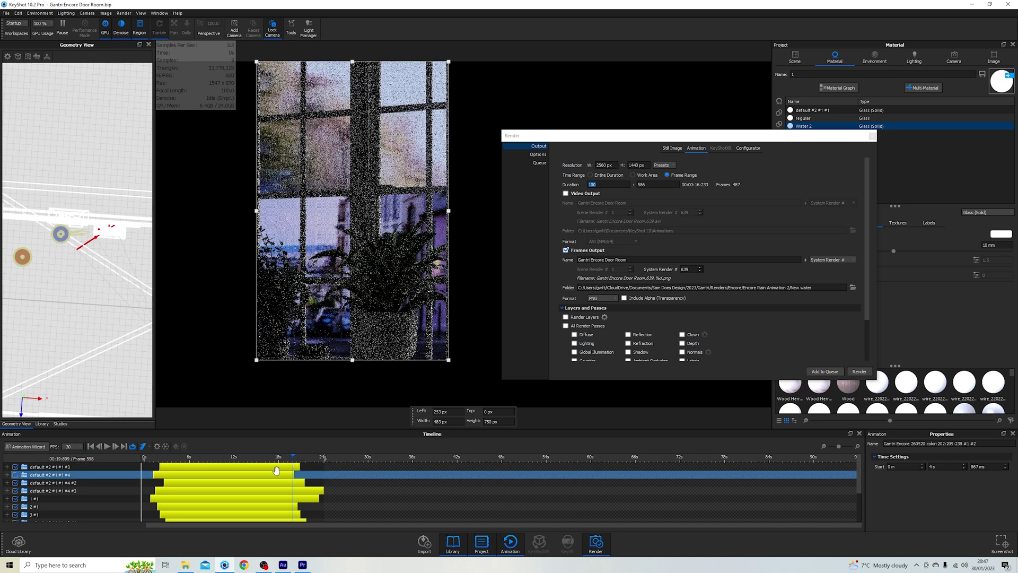
scroll(350, 477, "down", 3)
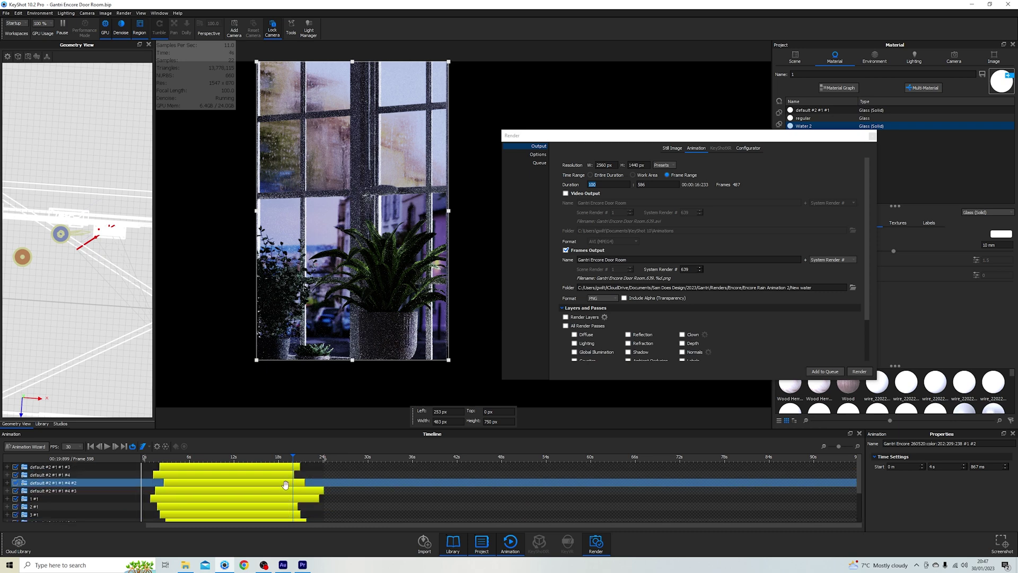
left_click(271, 496)
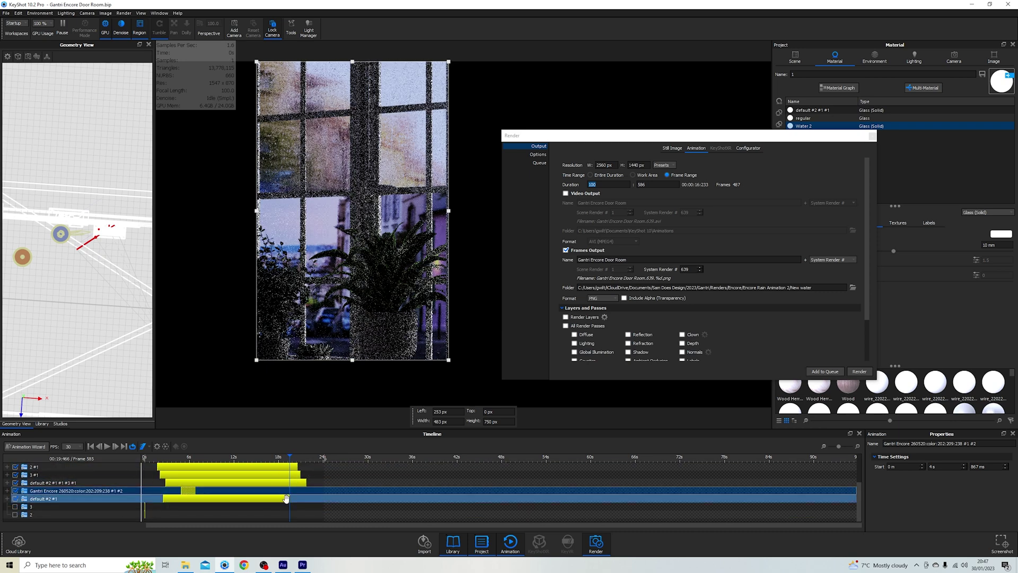
scroll(268, 496, "up", 3)
left_click(216, 497)
scroll(217, 495, "down", 3)
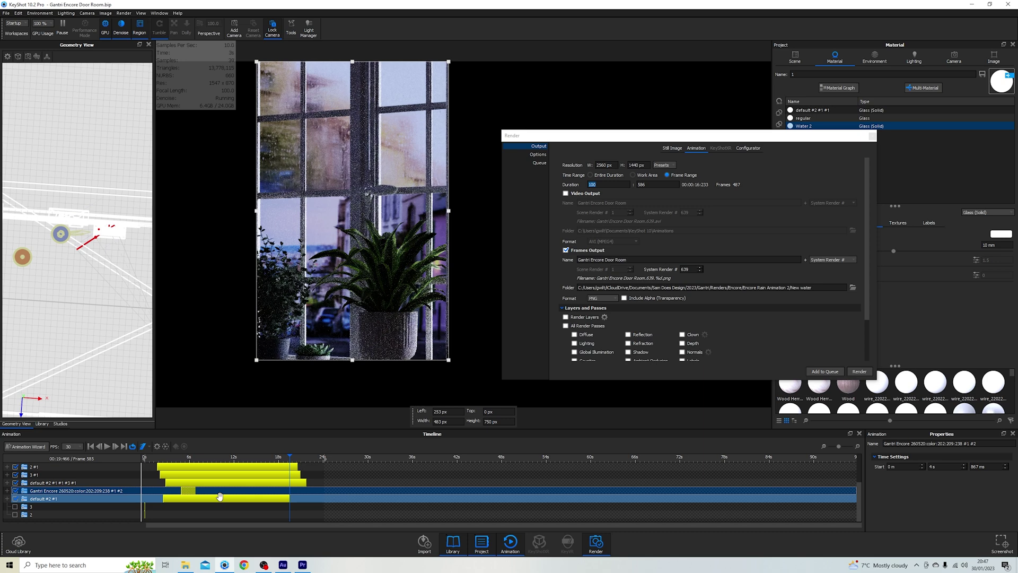
left_click(254, 483)
left_click(297, 468)
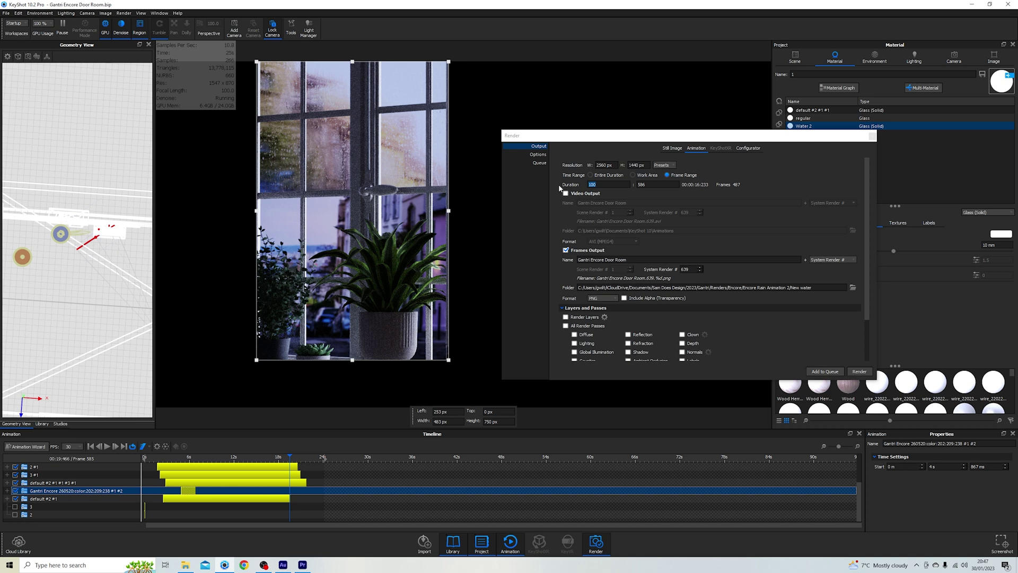
- Examine the render quality options, including the Samples Per Frame setting
left_click(537, 154)
double_click(847, 202)
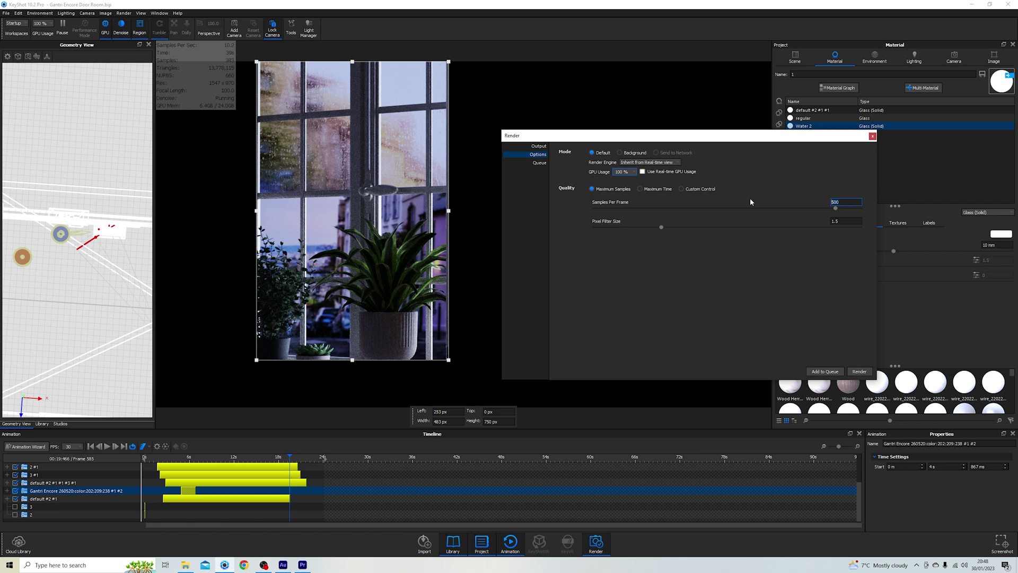
left_click(844, 201)
- Preview the Backplate.628 image in File Explorer and return to KeyShot's render options
left_click(186, 565)
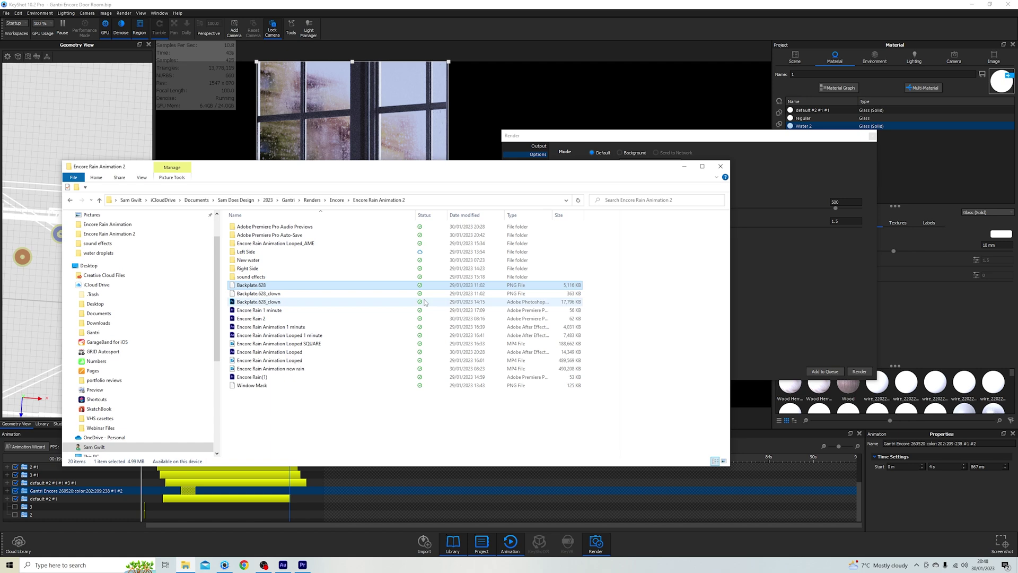
key("space")
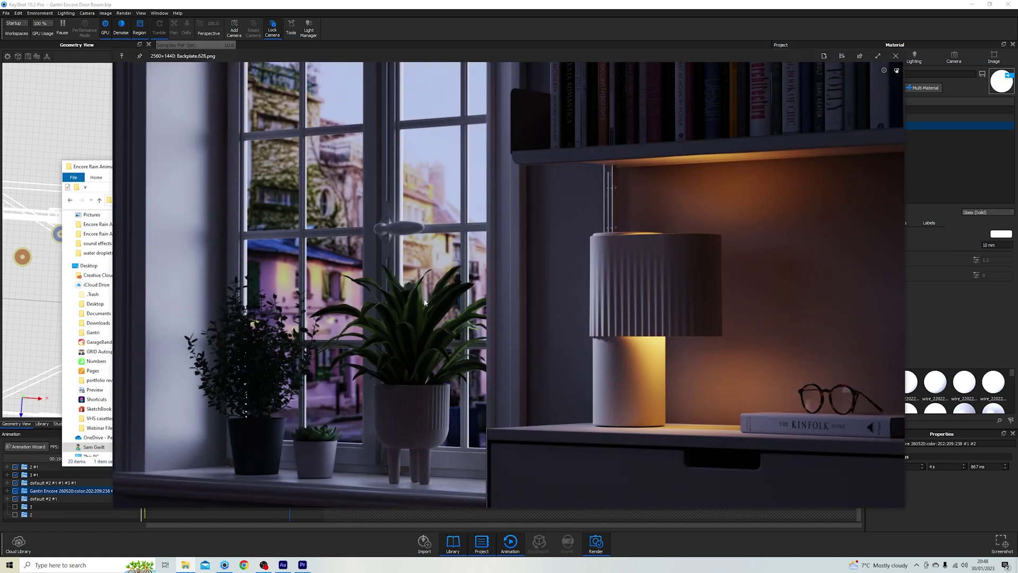
key("space")
left_click(481, 100)
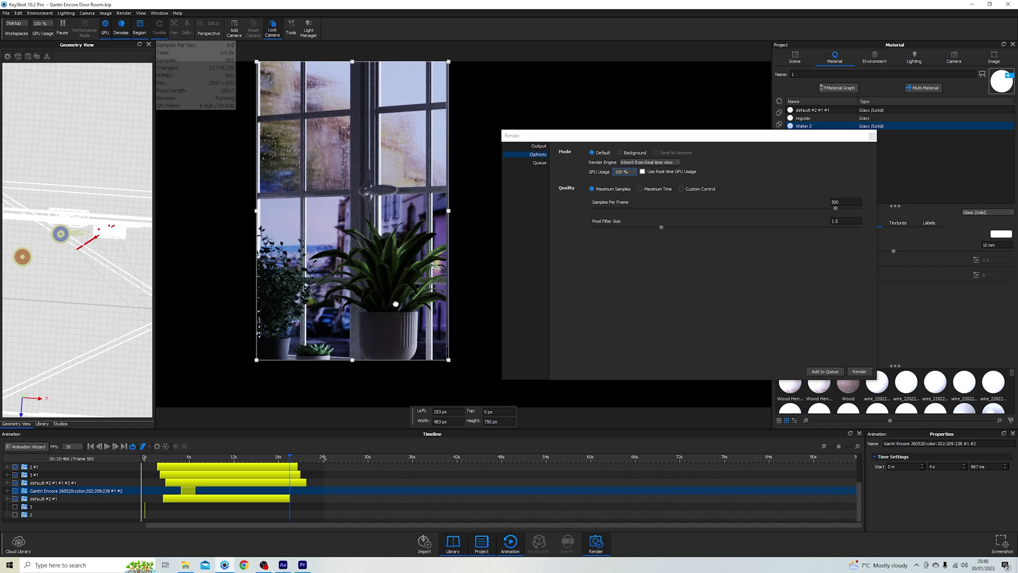
- Preview Backplate.628 and the Window Mask image in File Explorer, and return to KeyShot's animation output settings
left_click(185, 565)
key("Return")
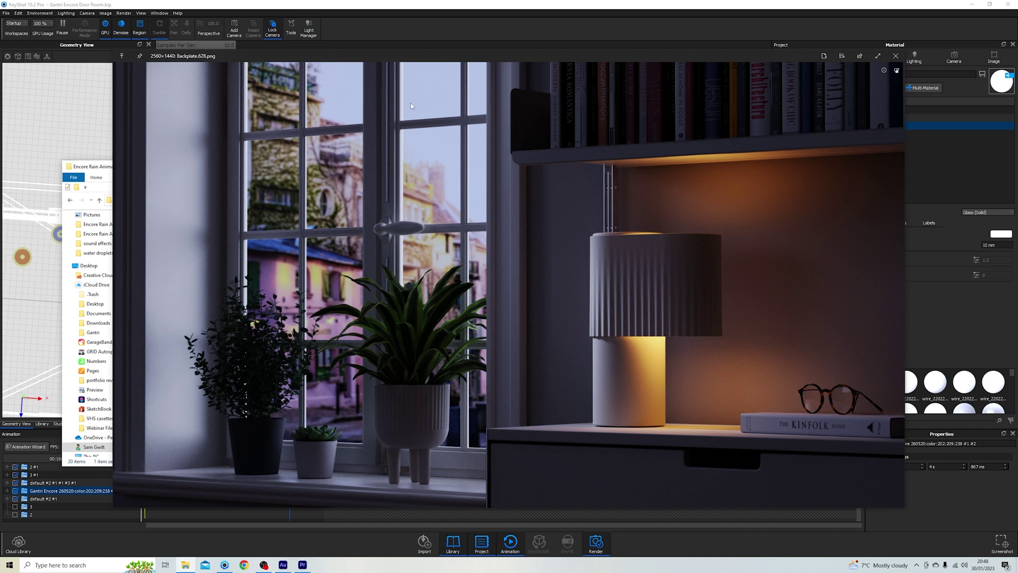
key("space")
left_click(292, 386)
key("space")
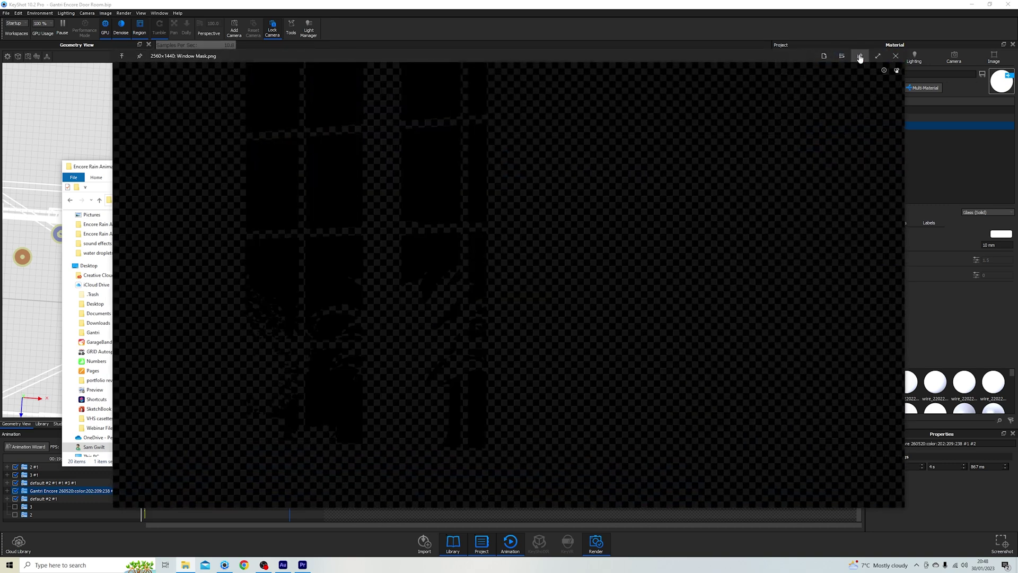
key("space")
left_click(689, 140)
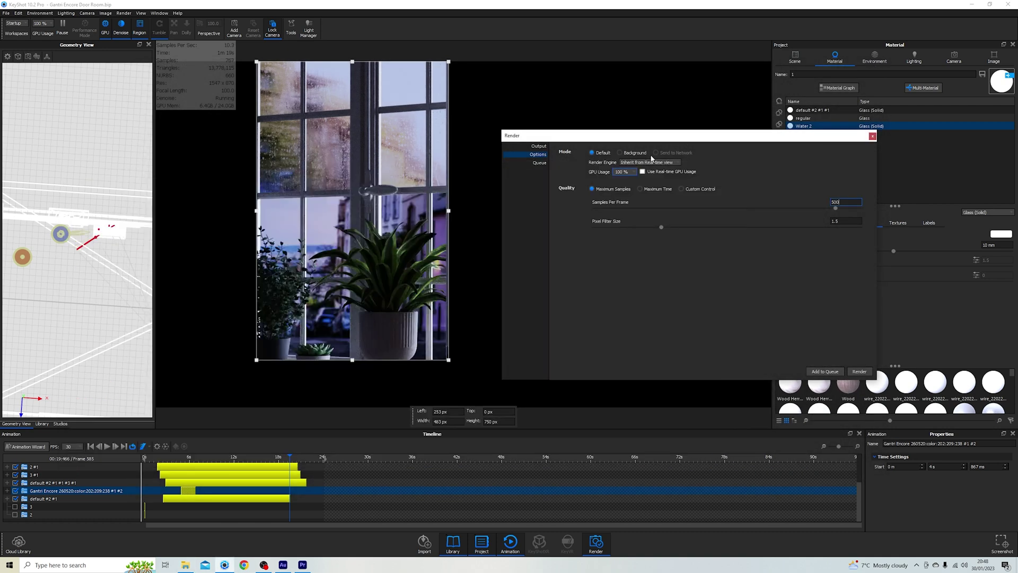
left_click(539, 146)
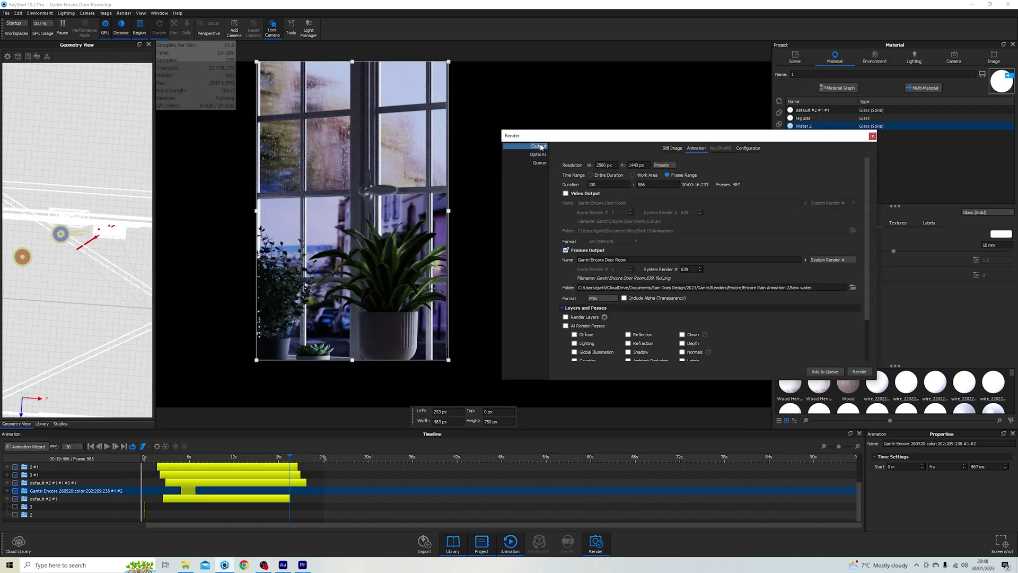
- Enable the Clown render pass for the still image output and close the render settings
left_click(671, 148)
left_click(682, 271)
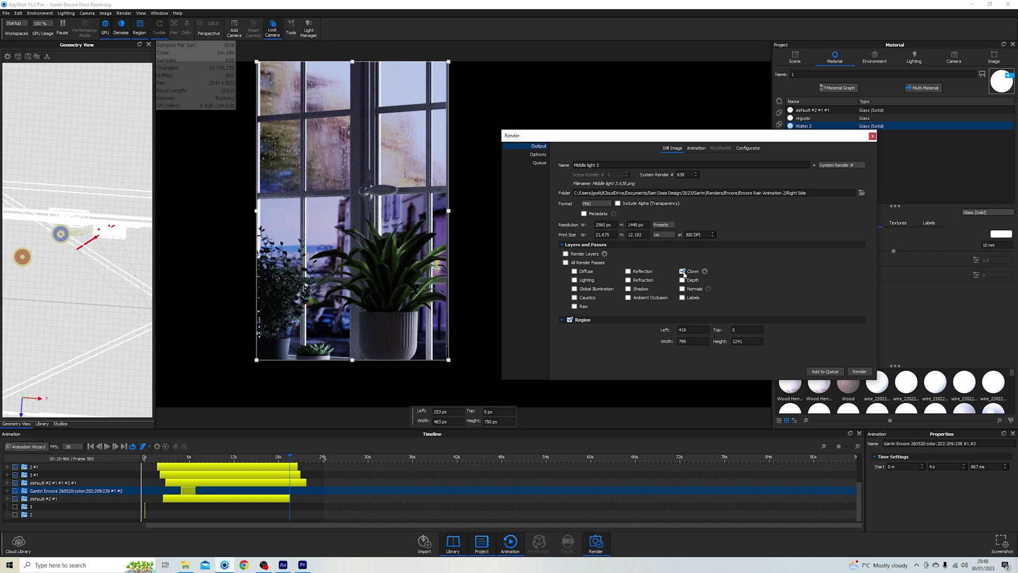
left_click(873, 136)
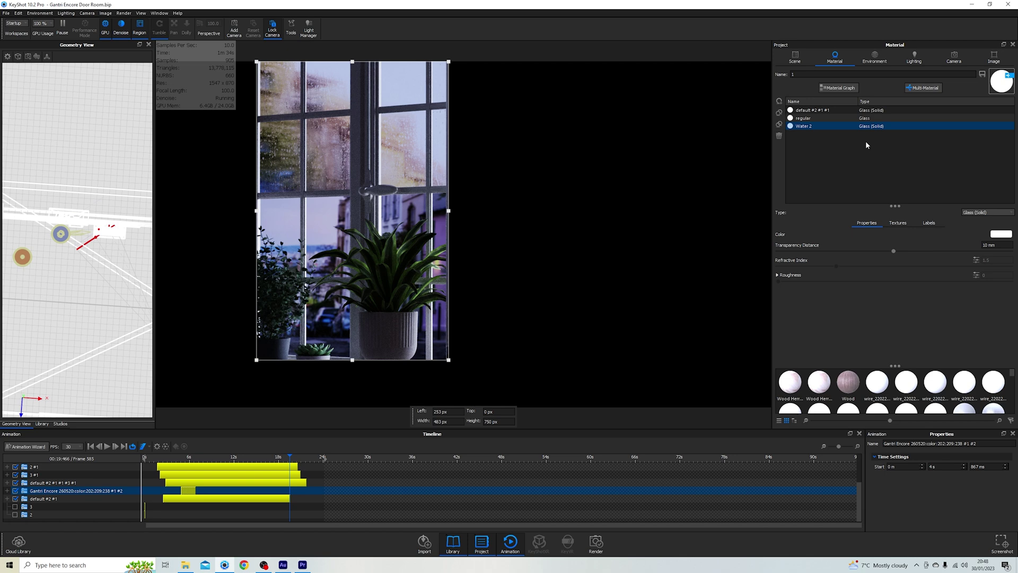
- Move the render region over the lamp and scrub the animation between frames 145 and 206 to preview the lamp light
left_click(794, 60)
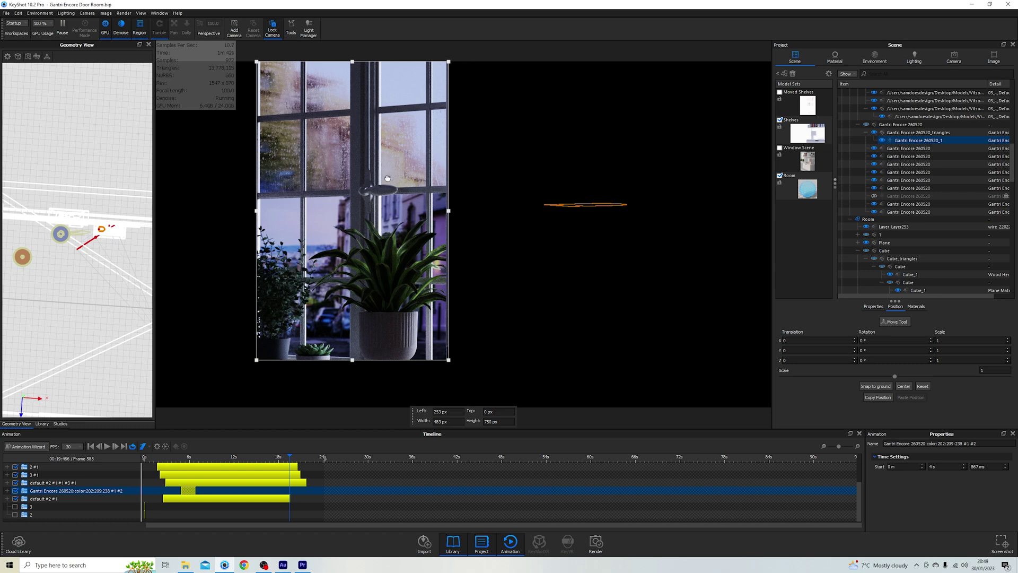
left_click_drag(387, 179, 581, 276)
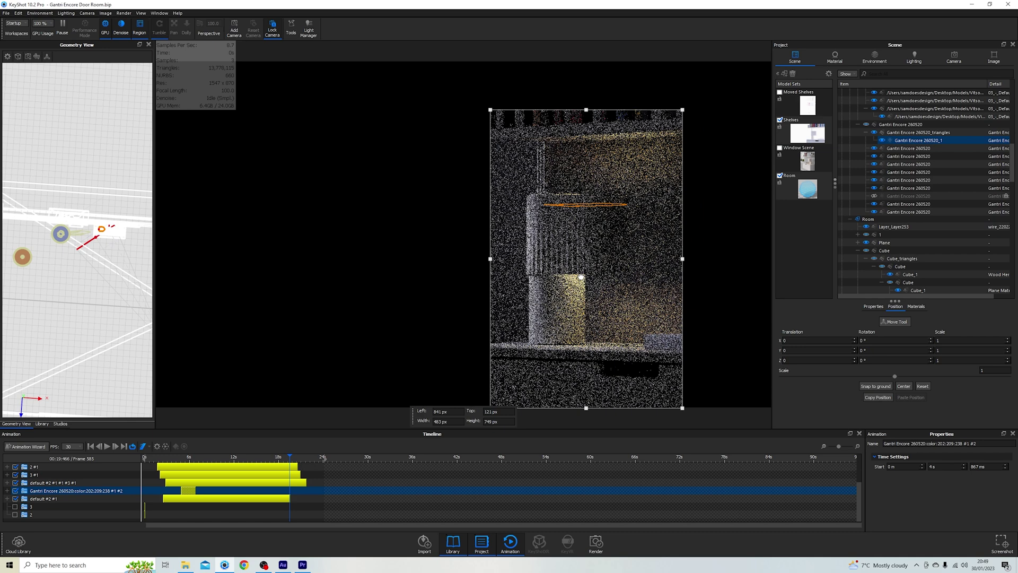
left_click(181, 458)
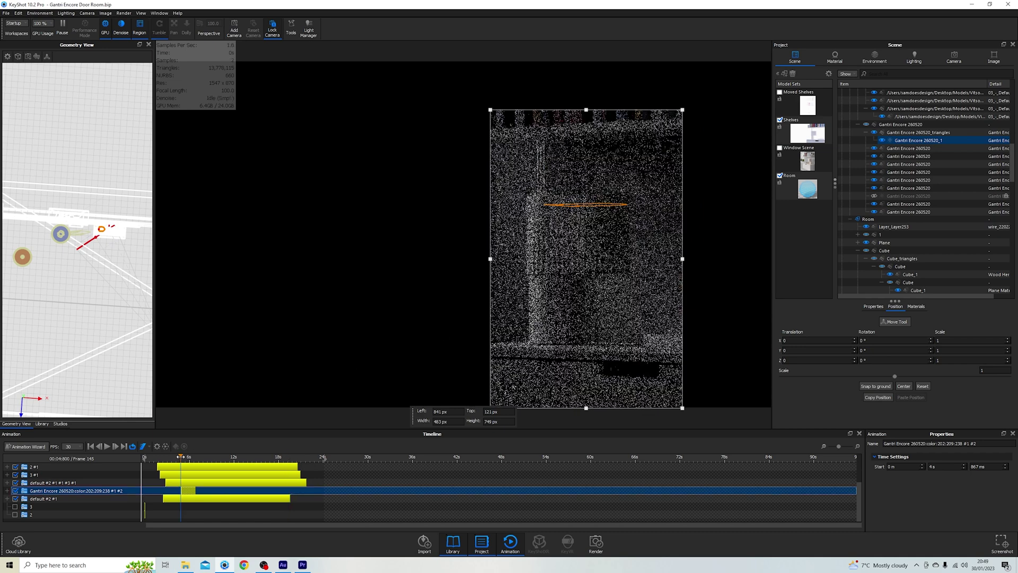
left_click_drag(181, 457, 194, 458)
left_click(196, 467)
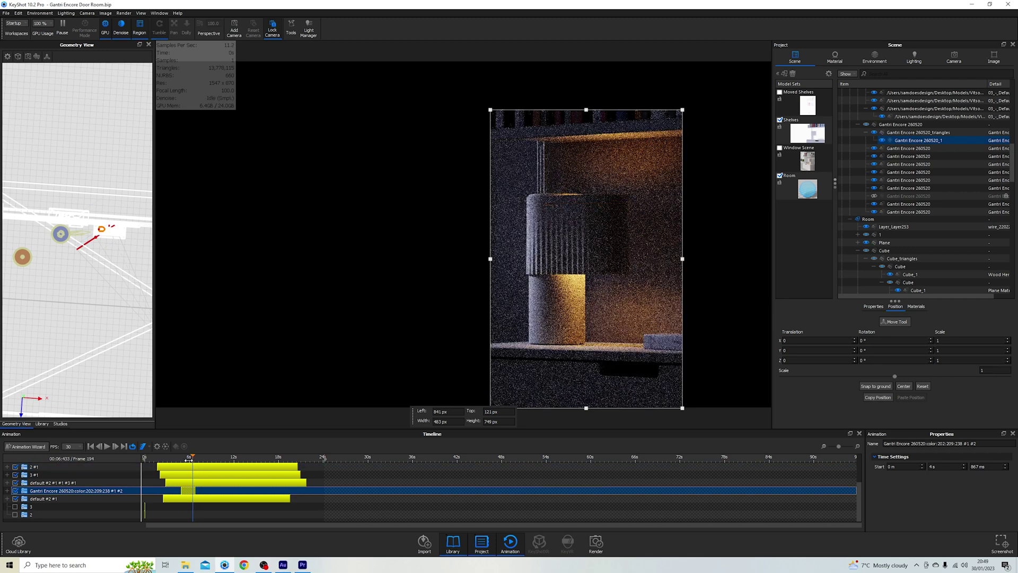
left_click(181, 463)
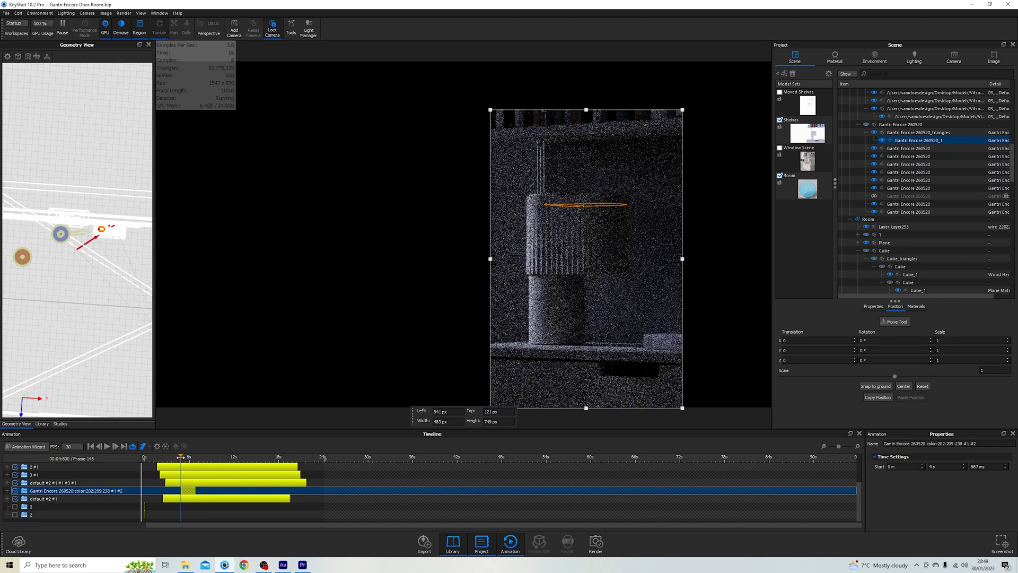
left_click_drag(181, 457, 196, 457)
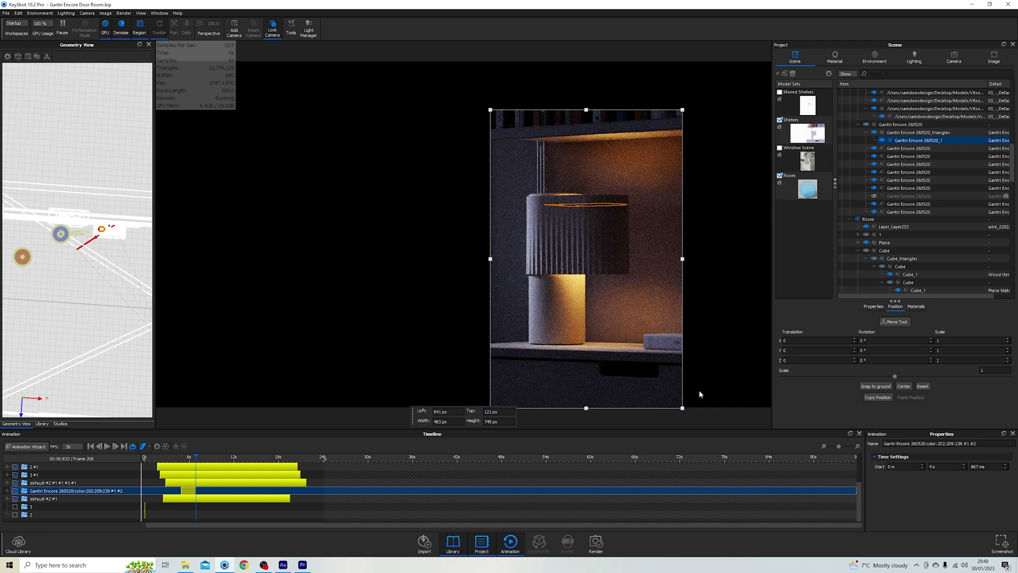
- Resize the render region around the lamp and shelf to about 780 by 605 px, starting about 767 px across and 148 px down
left_click_drag(683, 409, 770, 361)
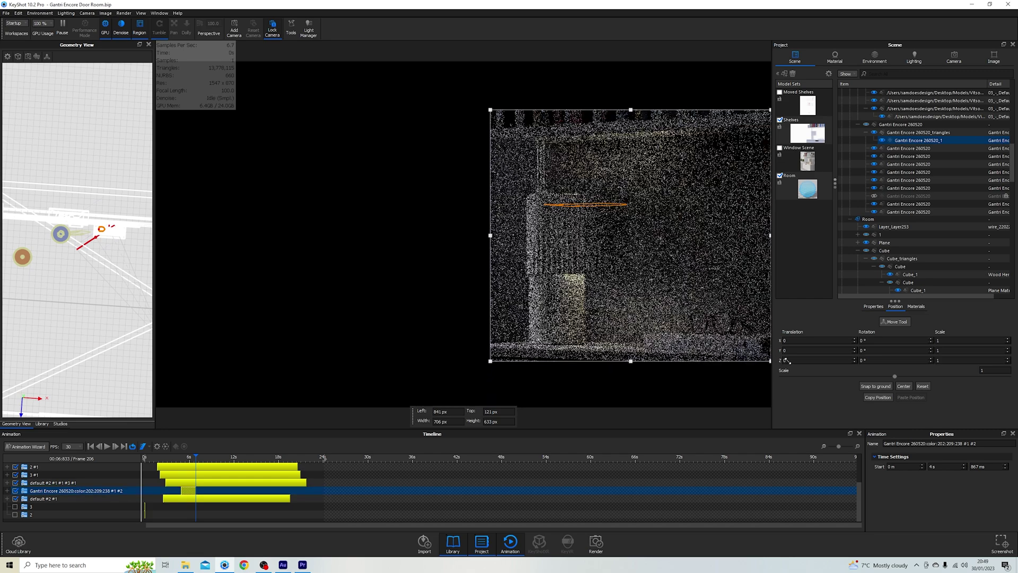
left_click_drag(490, 110, 461, 128)
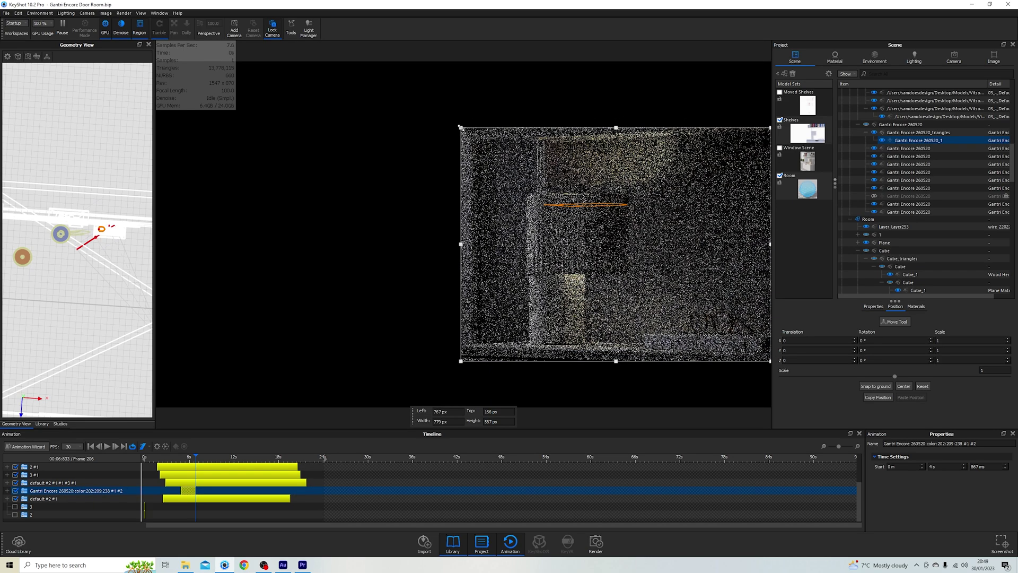
left_click(616, 128)
left_click_drag(616, 128, 617, 120)
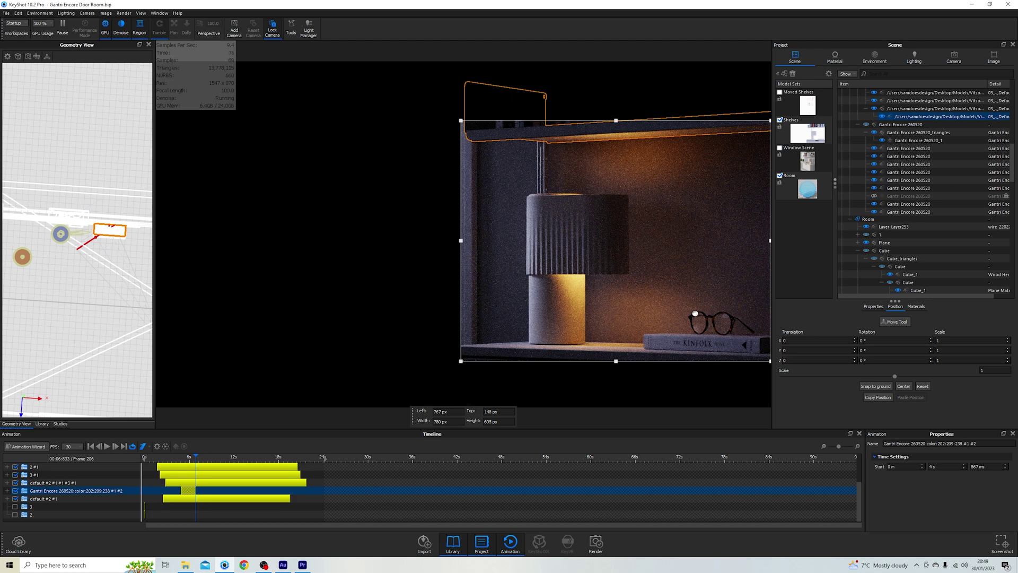
- Switch to After Effects and open the recent project Encore Rain Animation Looped
left_click(242, 464)
left_click(96, 557)
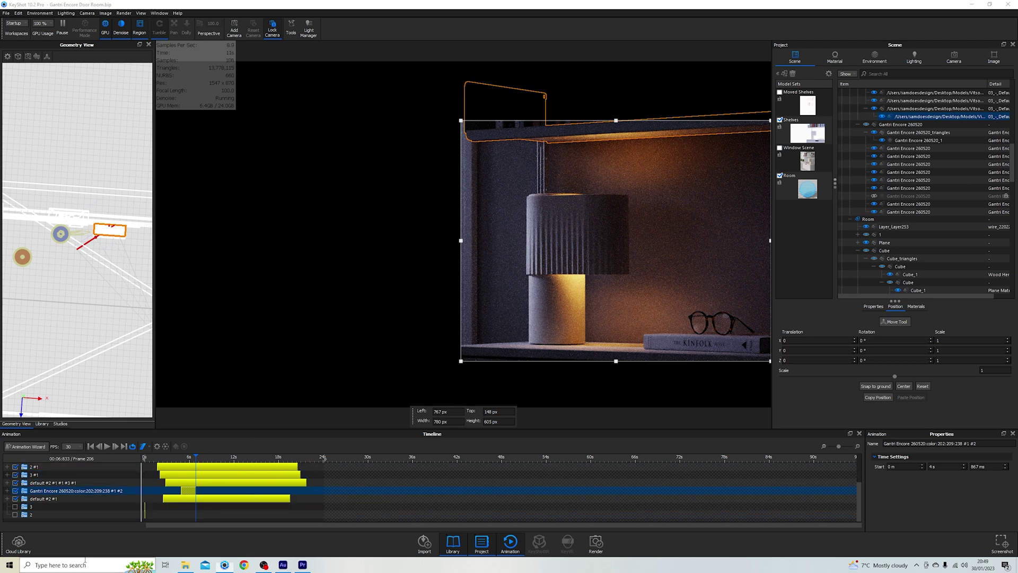
type("after")
key("Return")
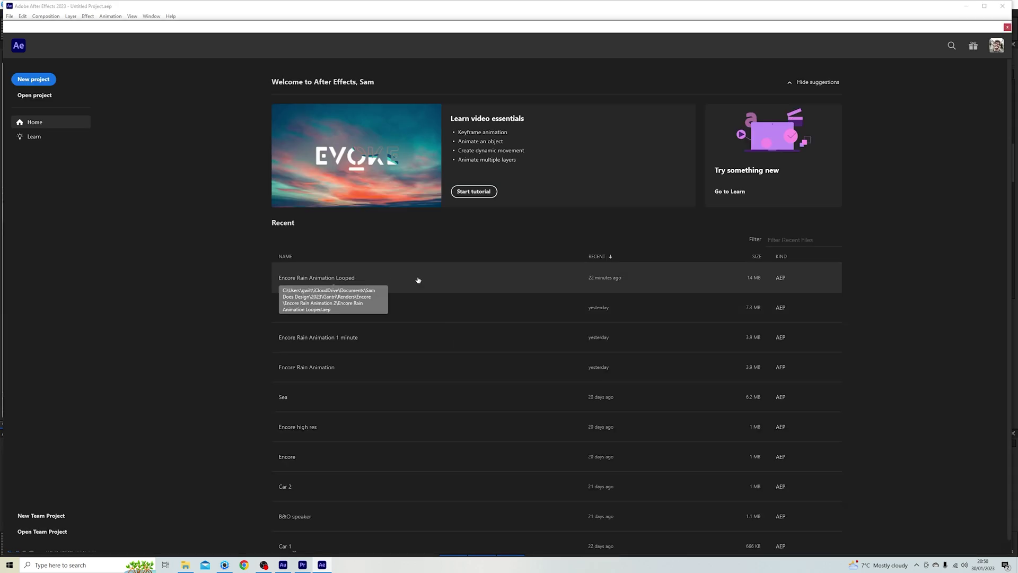
left_click(313, 282)
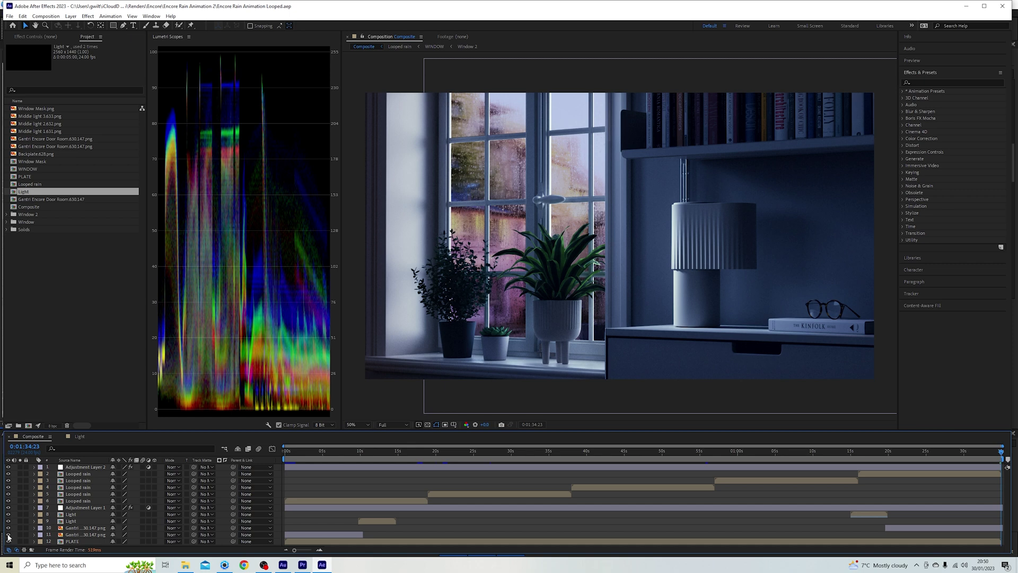
- Hide all layers above PLATE in the Composite composition and restore them from the bottom up to examine each one's contribution
left_click_drag(8, 534, 8, 467)
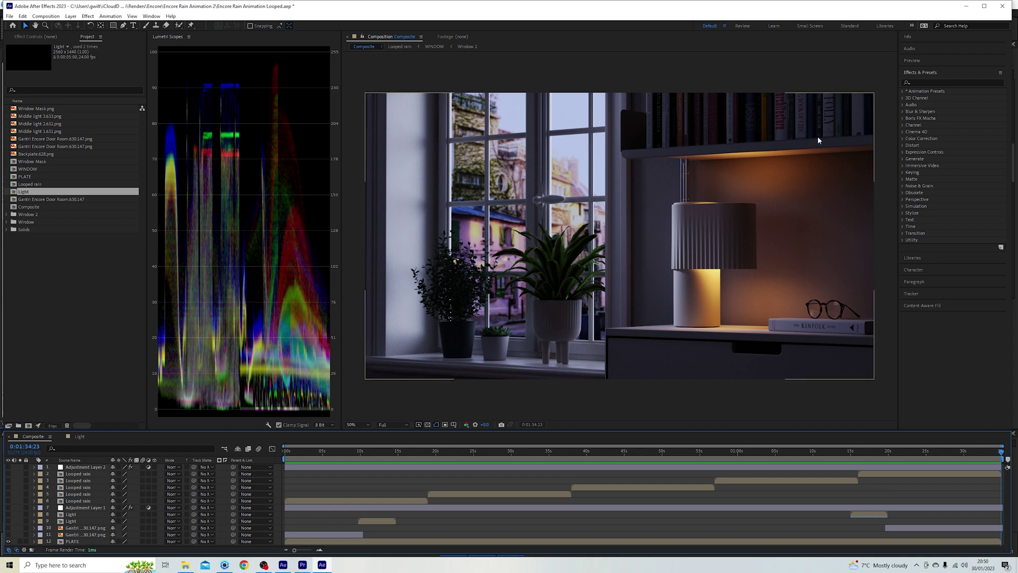
left_click(7, 534)
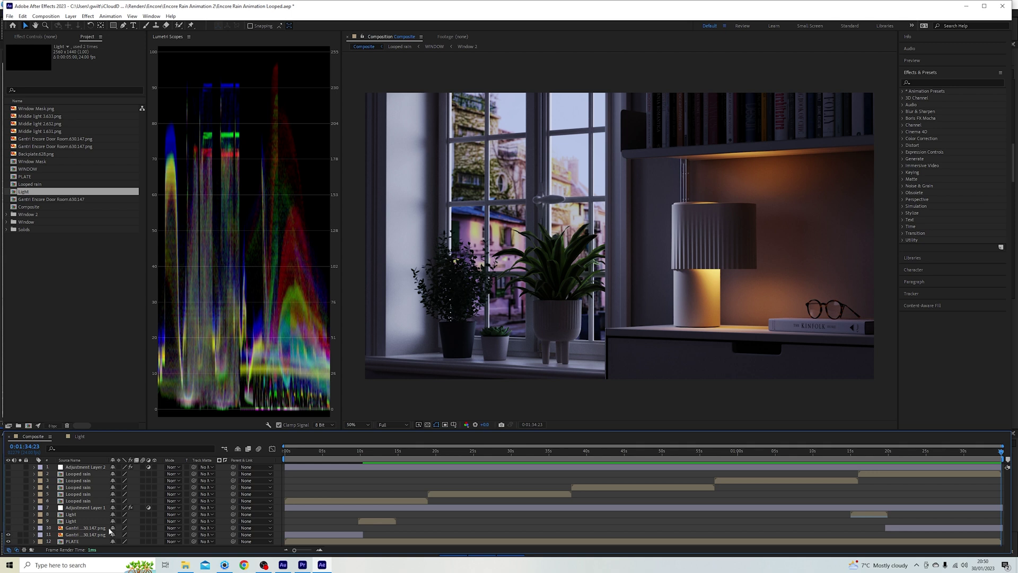
left_click(8, 530)
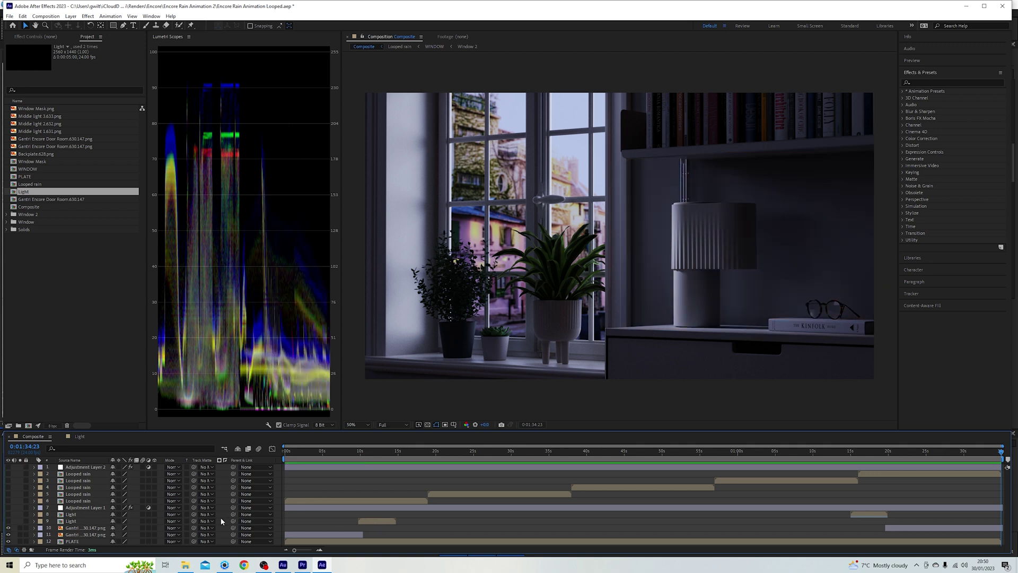
left_click(9, 519)
left_click_drag(9, 517, 8, 466)
left_click(8, 508)
left_click(9, 508)
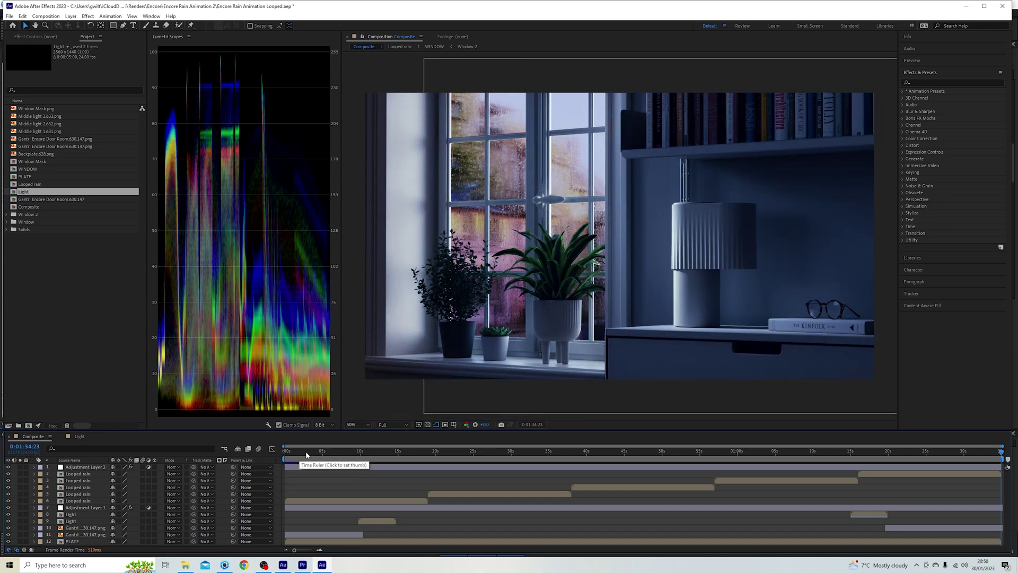
- Rewind the Composite timeline to its start, view the Looped rain composition and its nested WINDOW composition, and return to Composite
left_click_drag(303, 451, 286, 450)
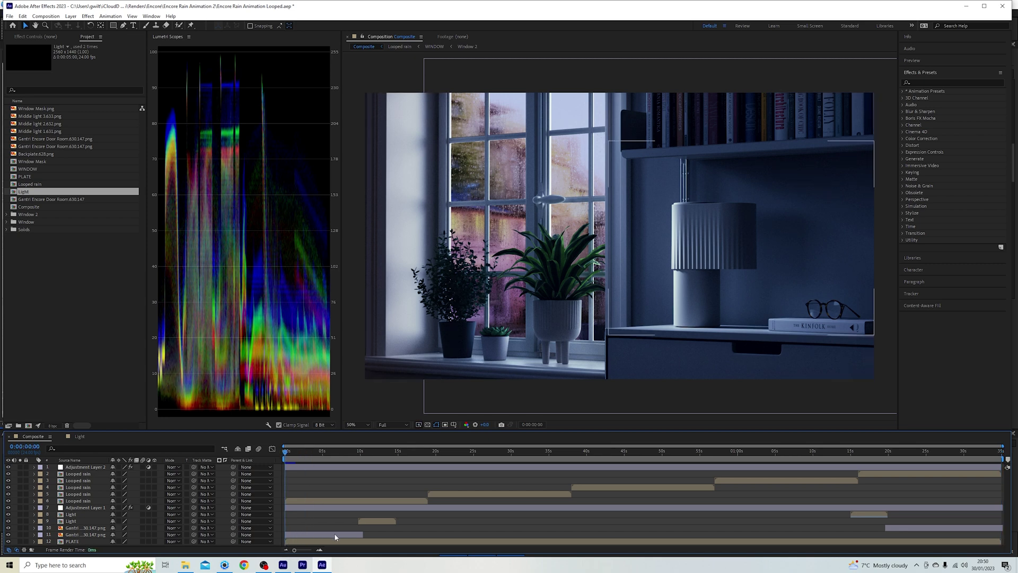
left_click(349, 502)
double_click(349, 503)
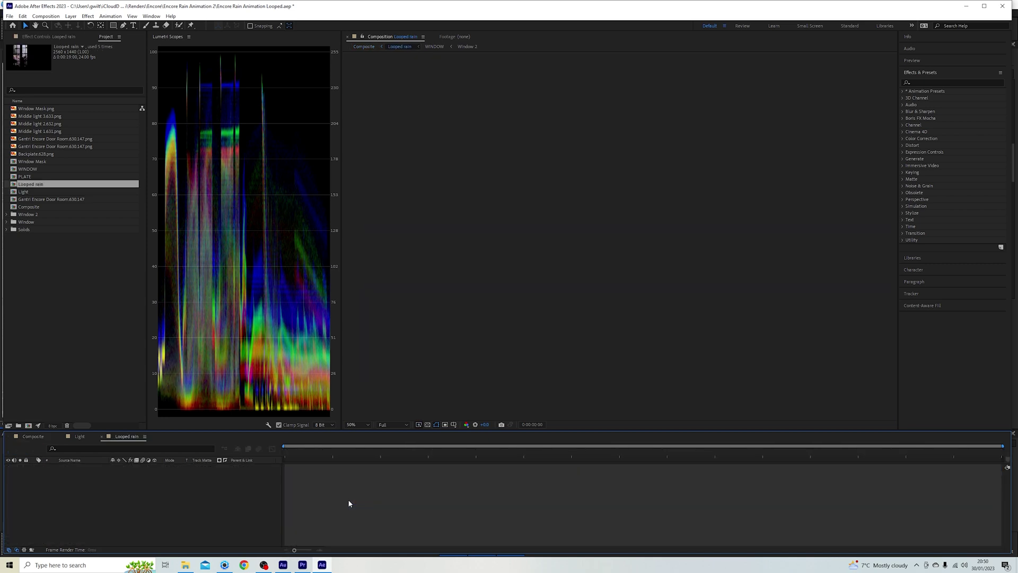
double_click(330, 469)
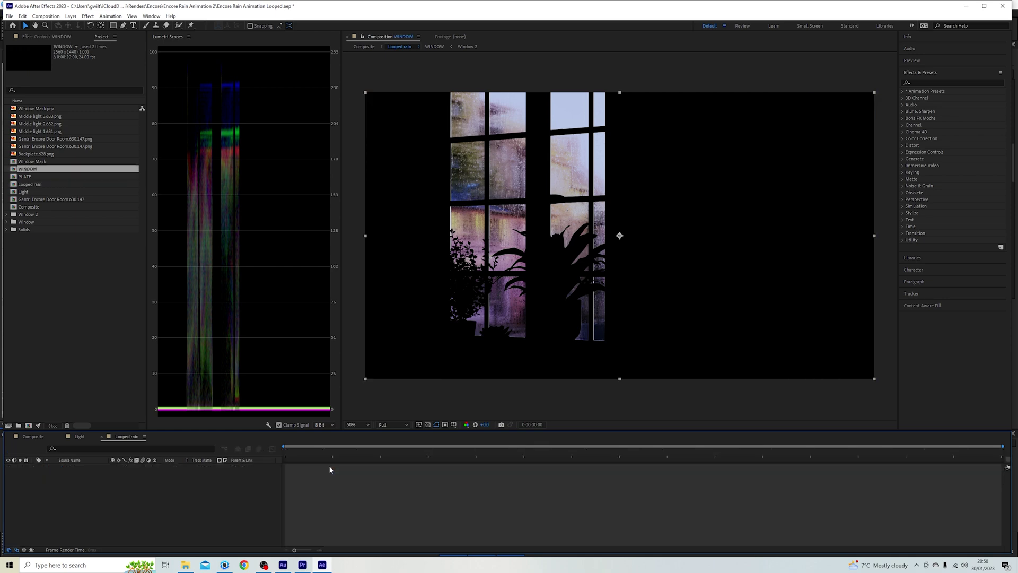
left_click(24, 439)
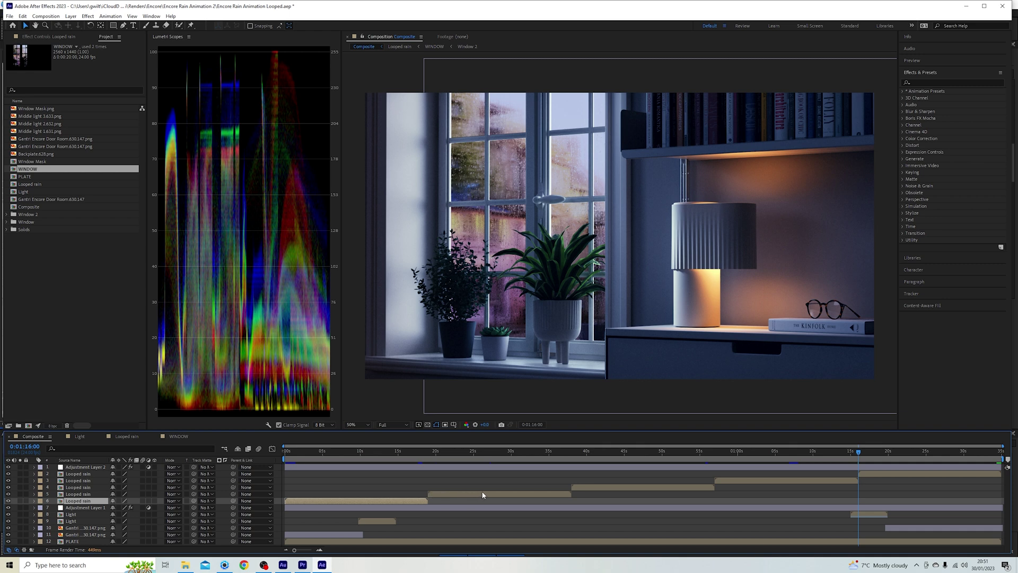
- Open the nested Window 2 composition from WINDOW and review its stack of rendered frame layers
left_click(176, 436)
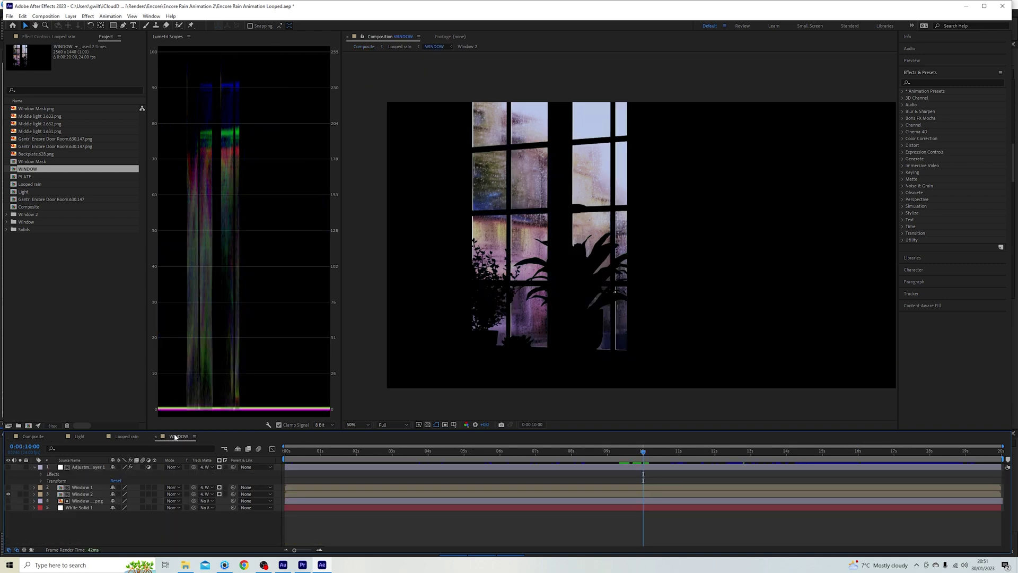
double_click(81, 495)
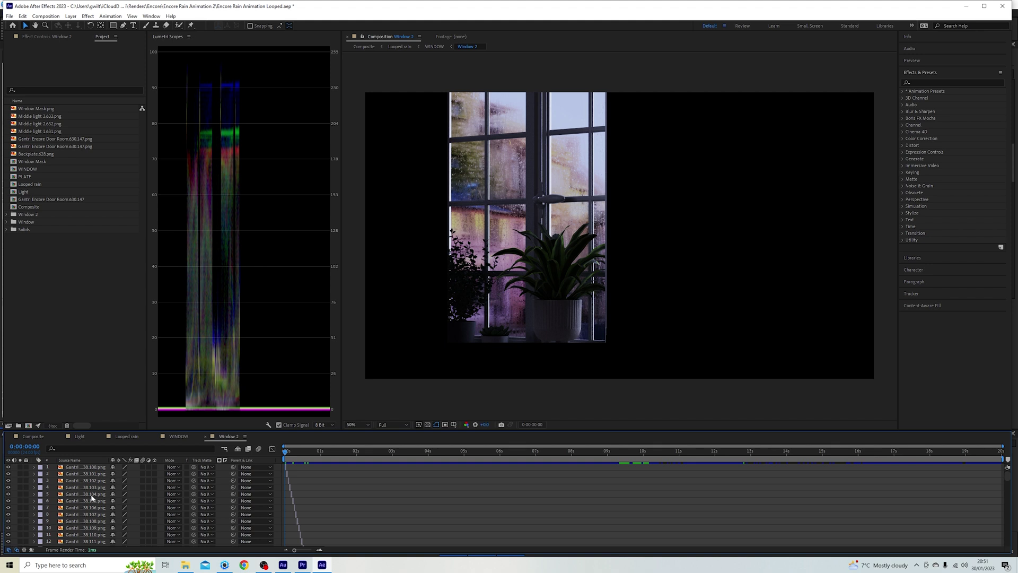
key("ctrl+a")
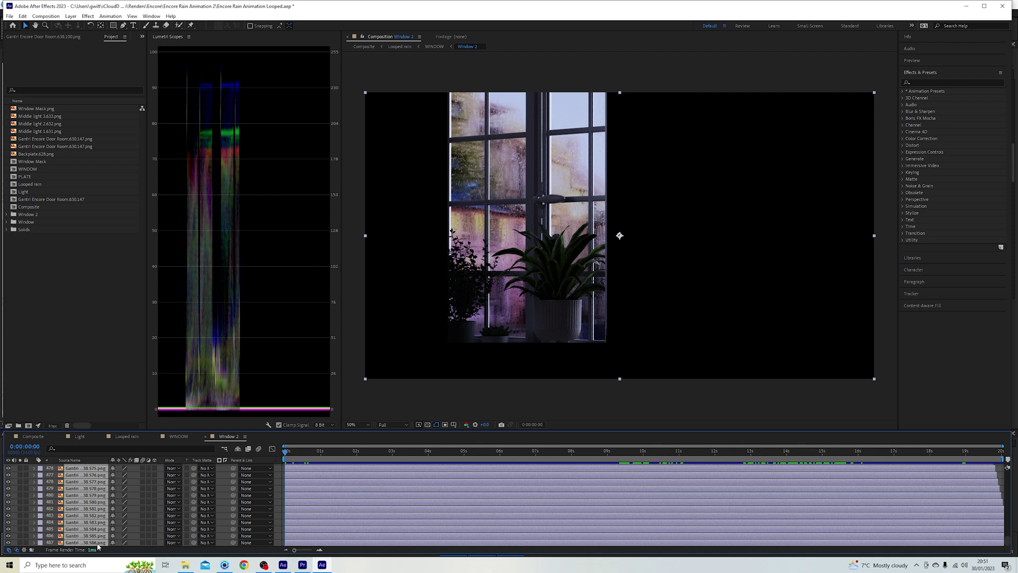
scroll(394, 485, "up", 5)
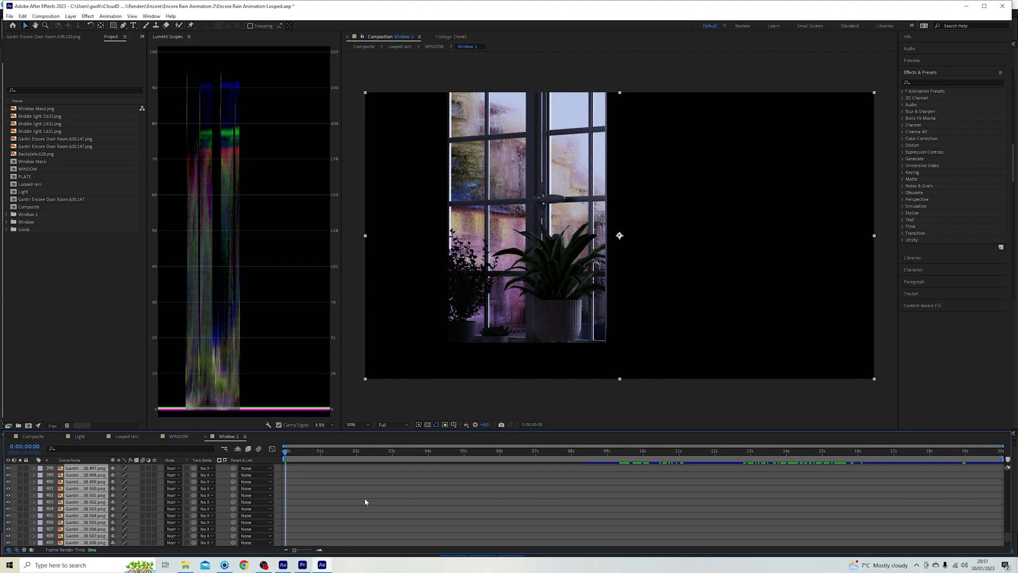
scroll(364, 500, "up", 20)
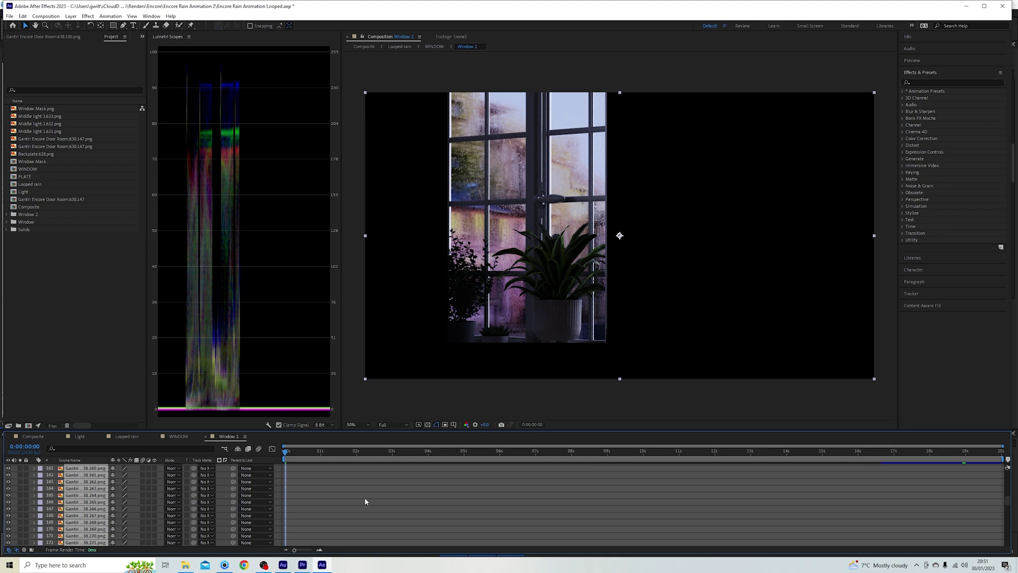
scroll(289, 481, "up", 5)
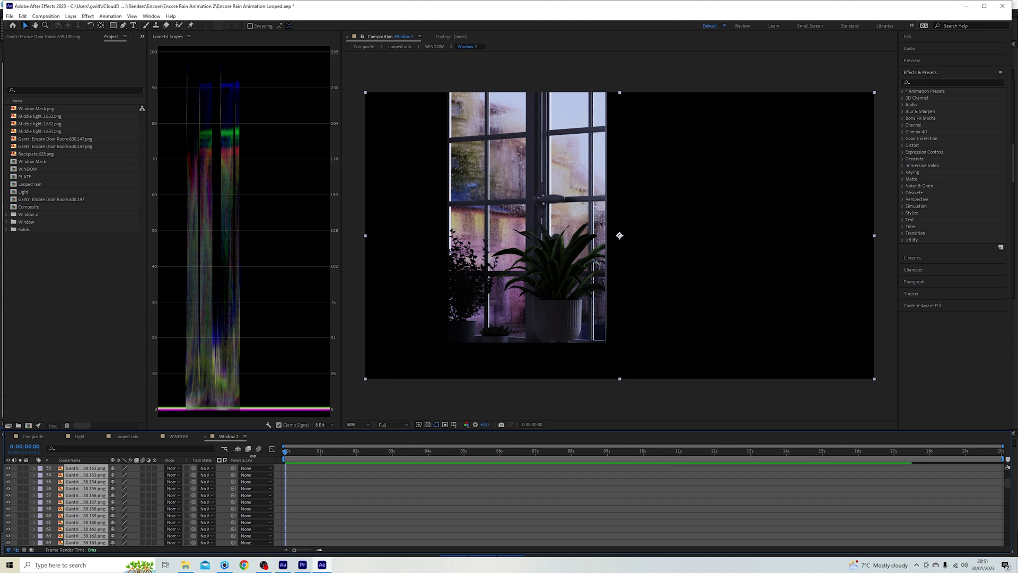
scroll(85, 488, "up", 10)
scroll(591, 492, "up", 3)
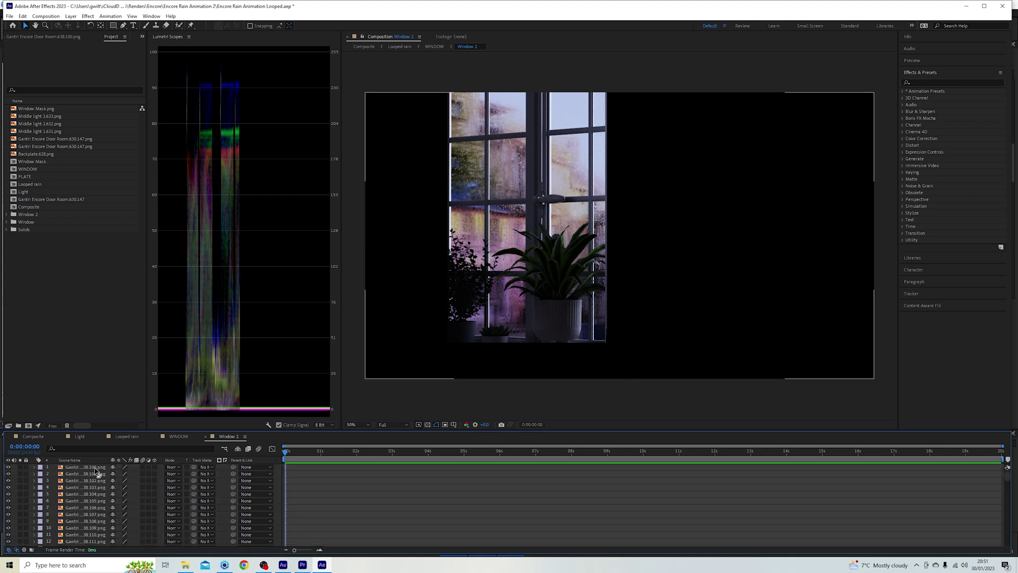
- Select all rendered frame layers in Window 2 and arrange them with Sequence Layers, without overlap
left_click_drag(1007, 478, 1007, 542)
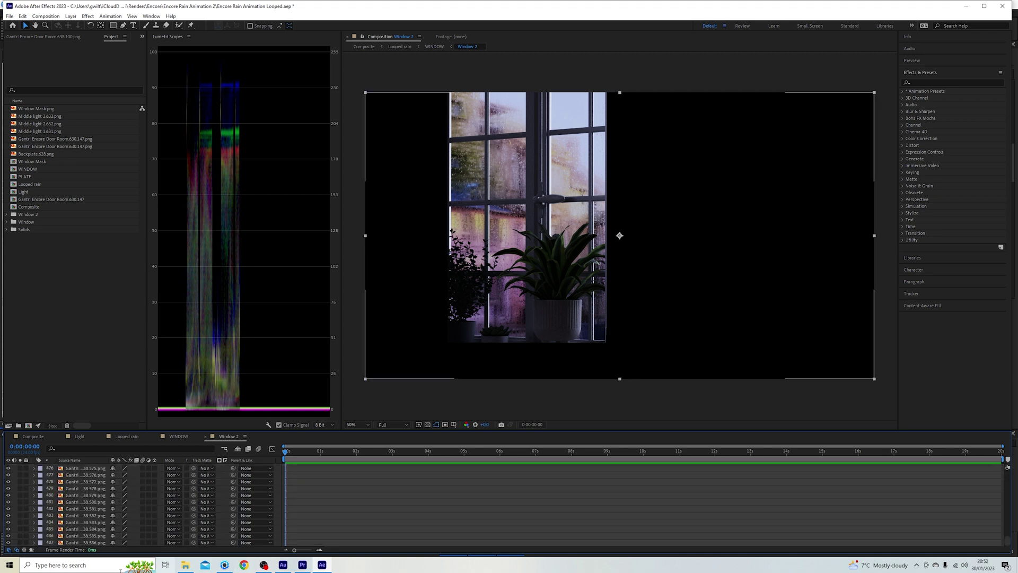
key("ctrl+a")
right_click(87, 542)
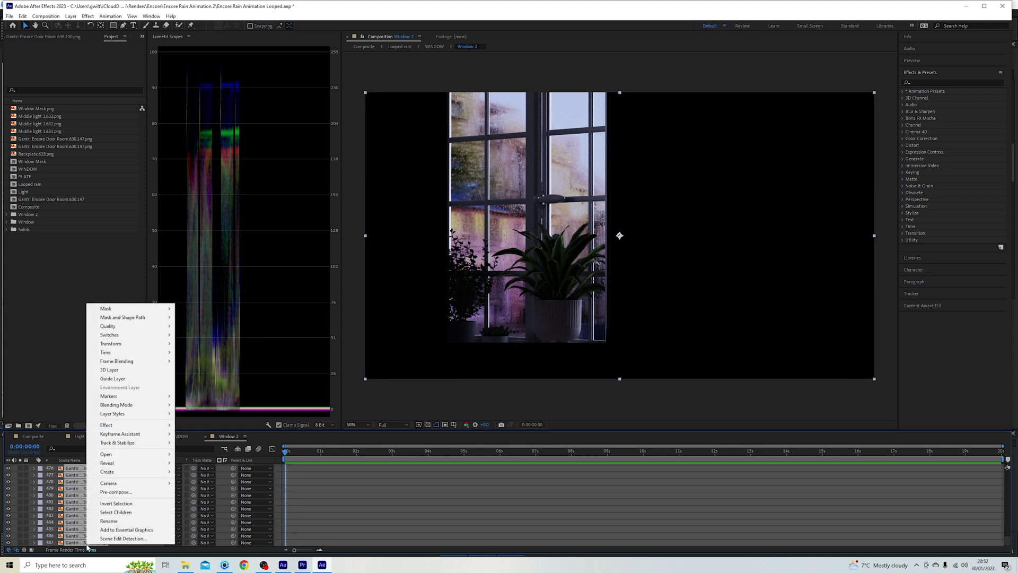
mouse_move(141, 438)
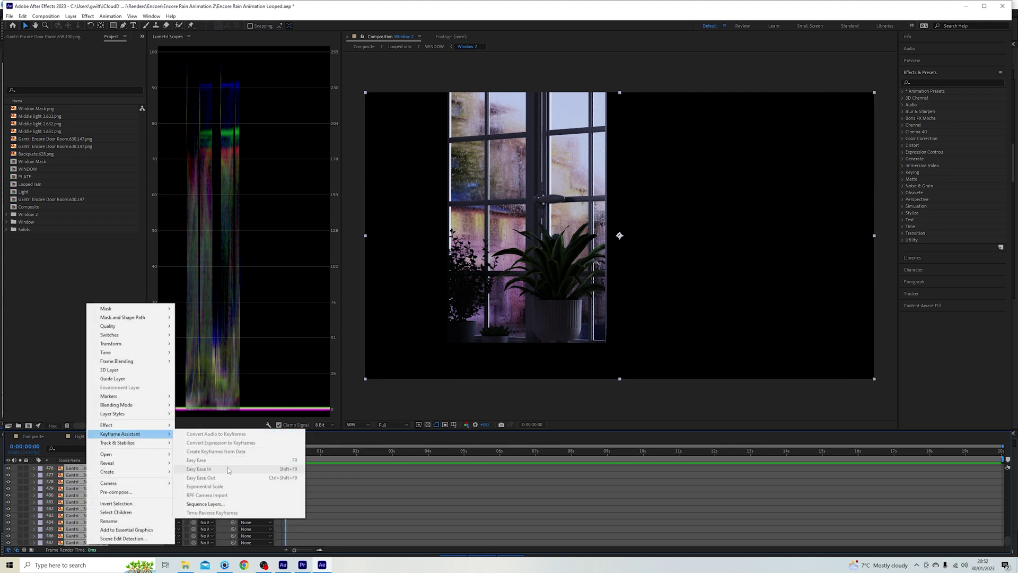
left_click(234, 507)
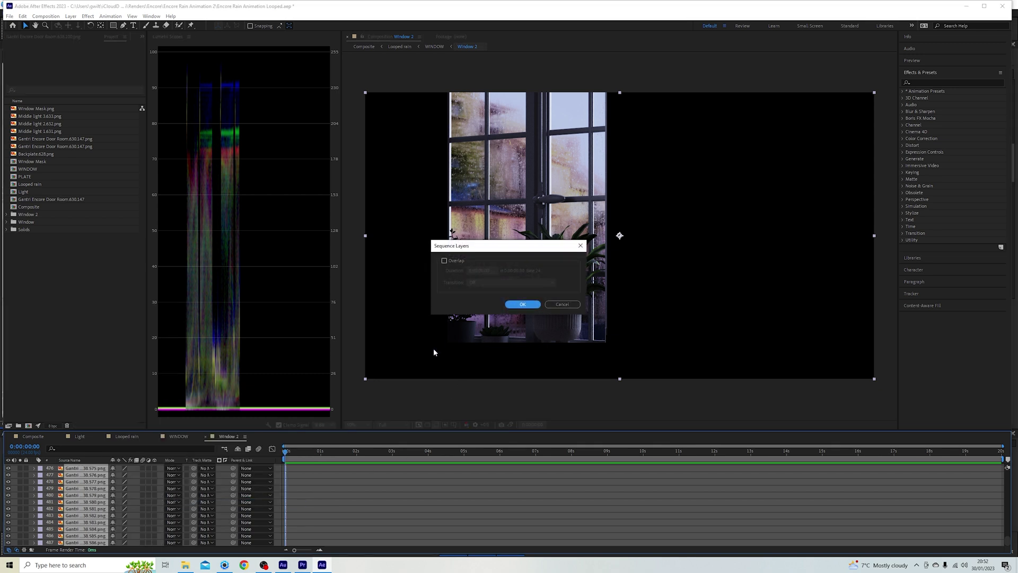
left_click(522, 304)
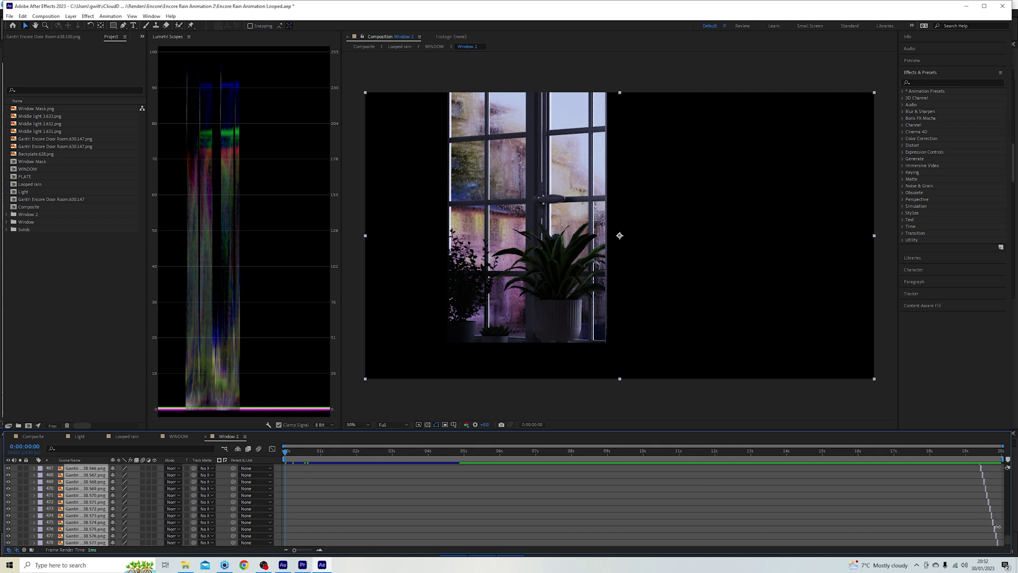
- Examine the sequenced frames from the first layer, preview the Window 2 animation, and return the playhead to the start
left_click_drag(1007, 539, 1006, 475)
key("space")
left_click(300, 449)
left_click(286, 450)
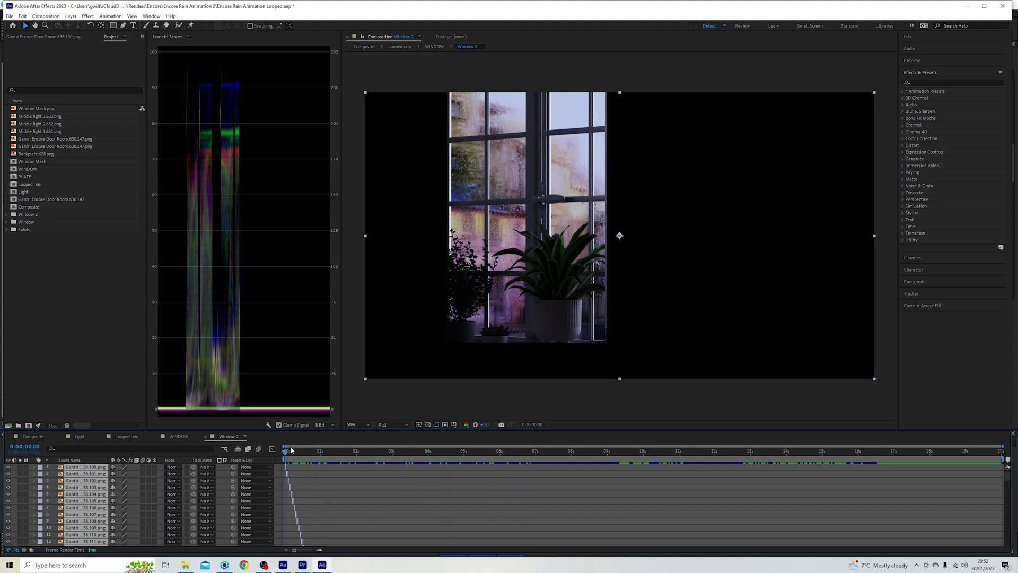
- Return to the WINDOW composition and delete its adjustment layer and the Window 1 layer
left_click(206, 435)
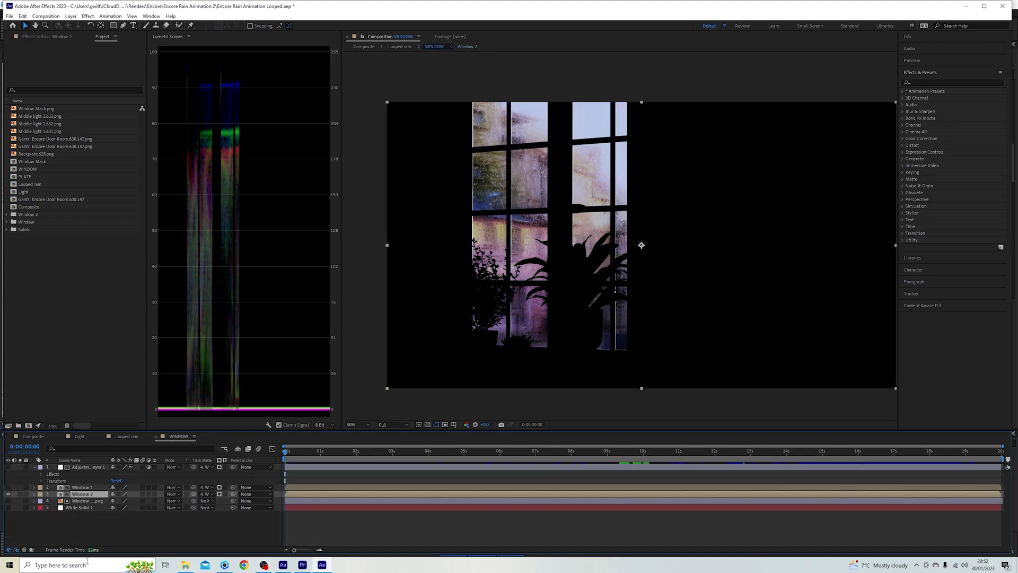
left_click(76, 486)
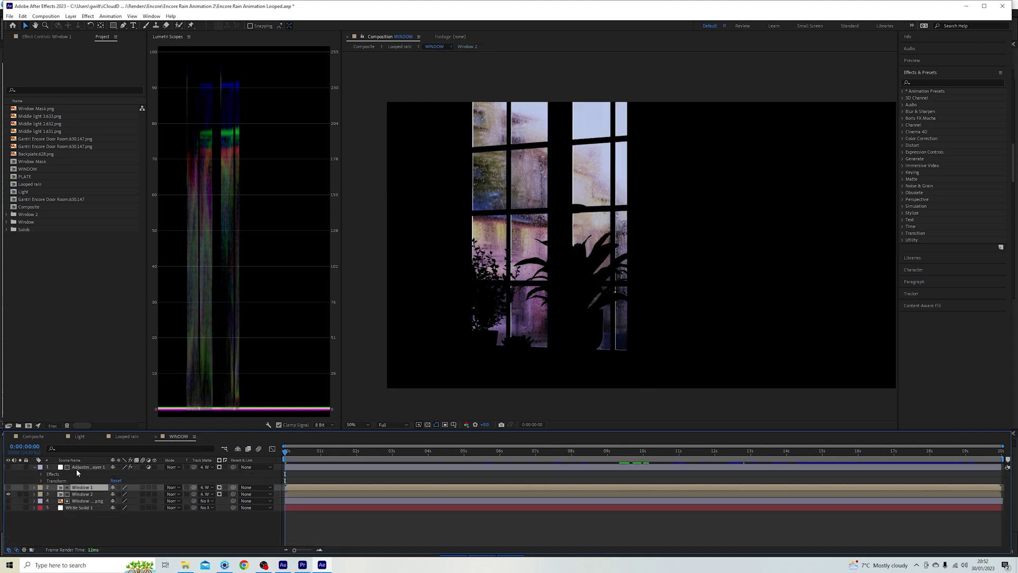
left_click(78, 470)
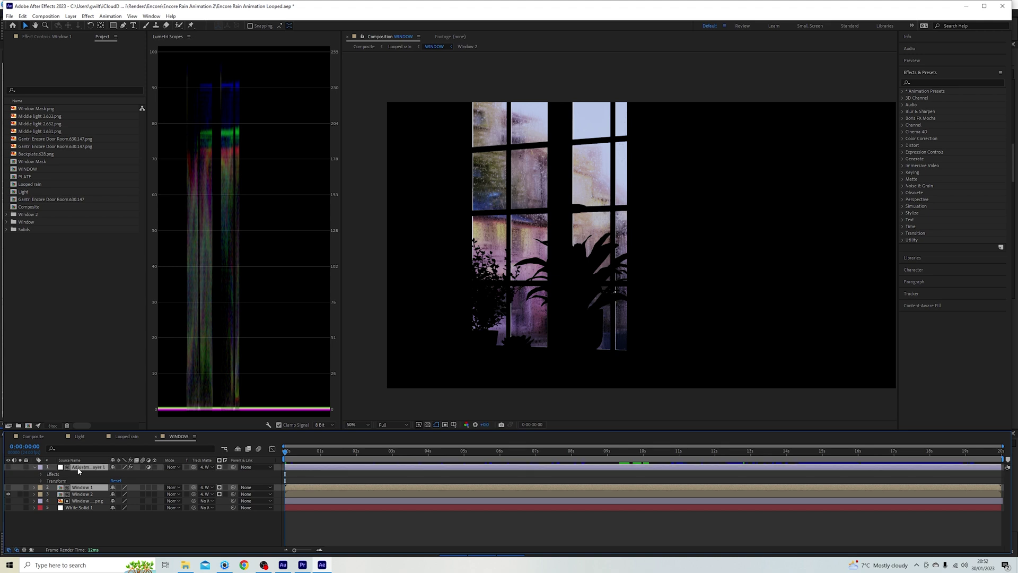
key("Delete")
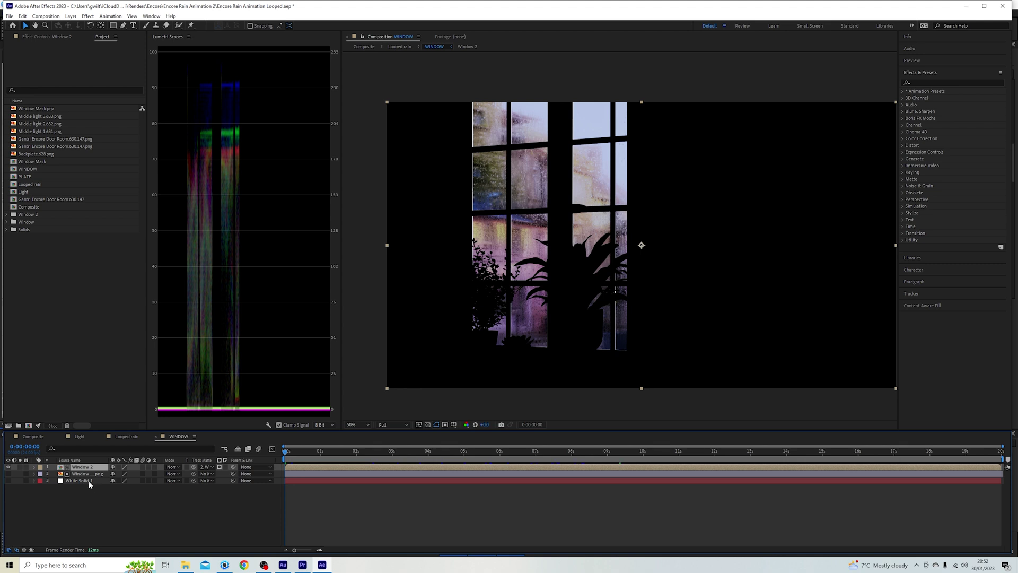
- Toggle visibility of the Window 2, window mask and White Solid 1 layers to examine the matte, and restore their original visibility
left_click(90, 482)
left_click(8, 467)
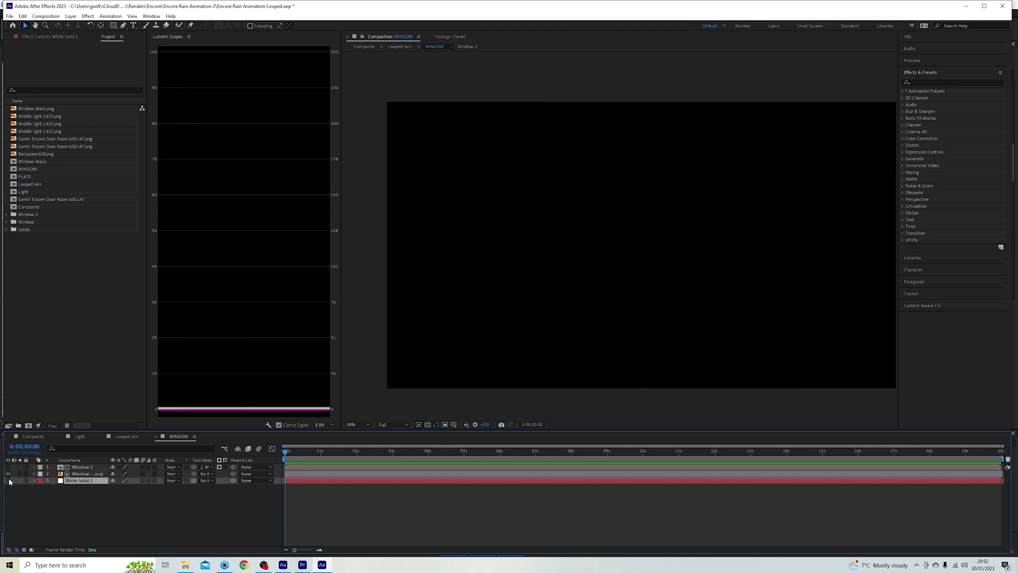
left_click(8, 480)
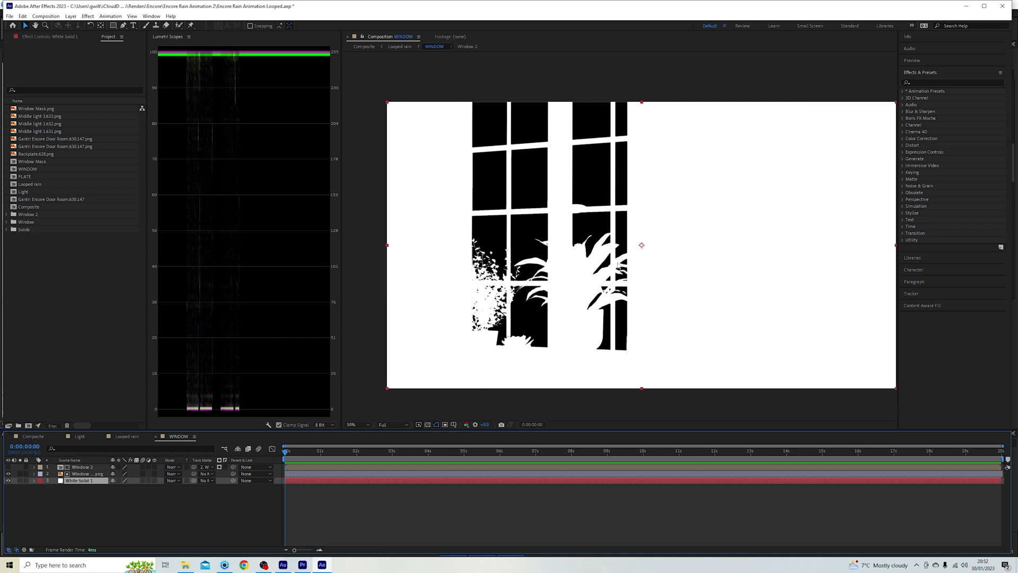
left_click(8, 480)
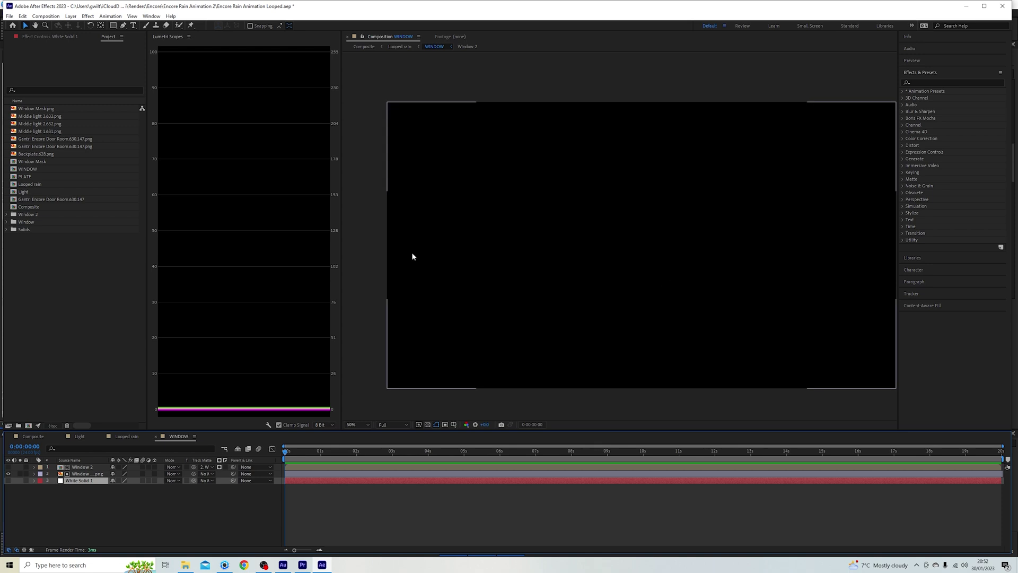
left_click(8, 480)
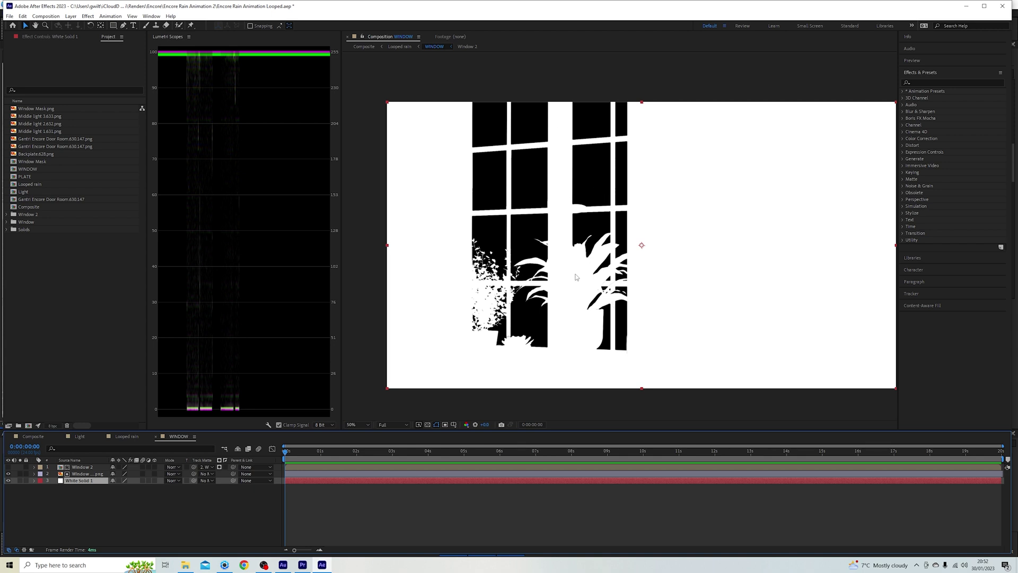
left_click(8, 473)
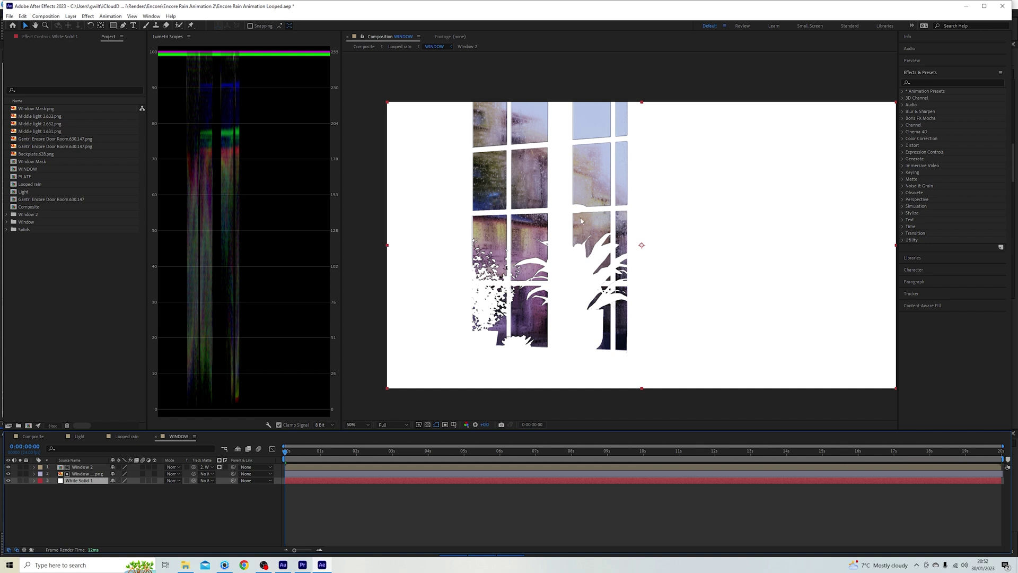
left_click(7, 480)
left_click(110, 506)
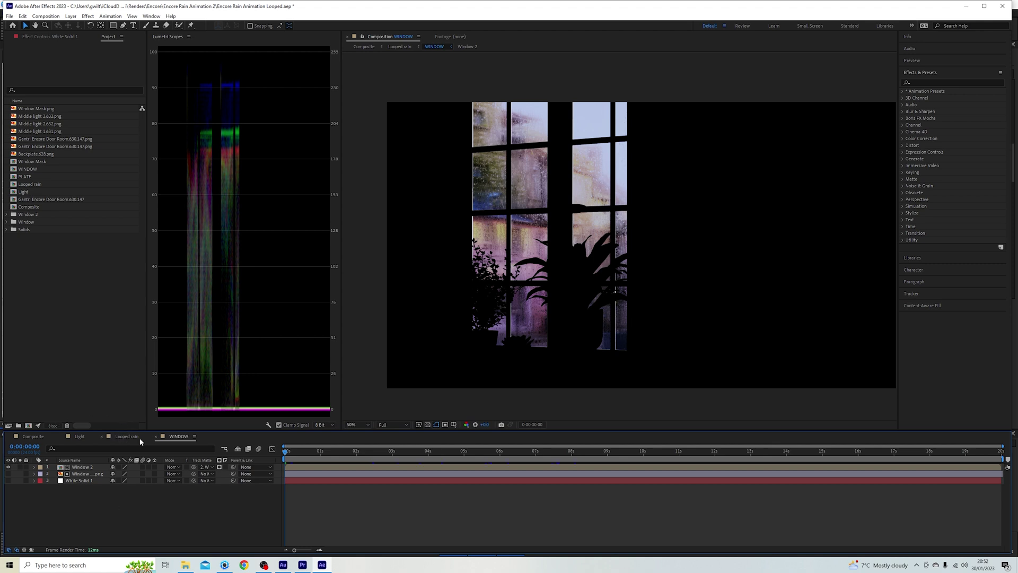
- Scrub through WINDOW, then open Looped rain and examine the opacity crossfade between its two overlapping WINDOW layers
left_click_drag(286, 452, 937, 451)
left_click(137, 436)
left_click(473, 453)
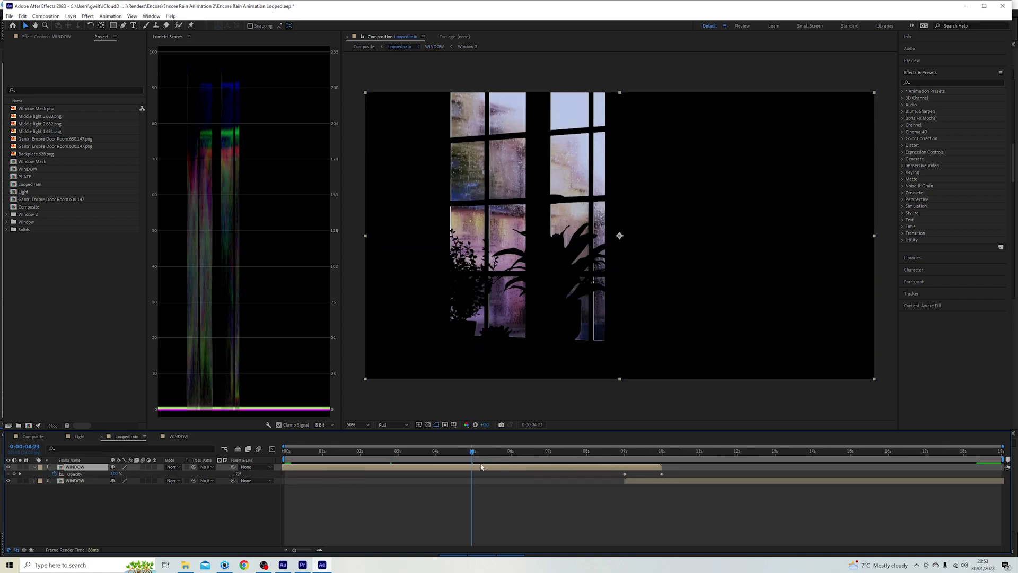
left_click_drag(318, 467, 445, 471)
left_click_drag(667, 468, 646, 468)
left_click_drag(594, 451, 665, 454)
left_click(662, 474)
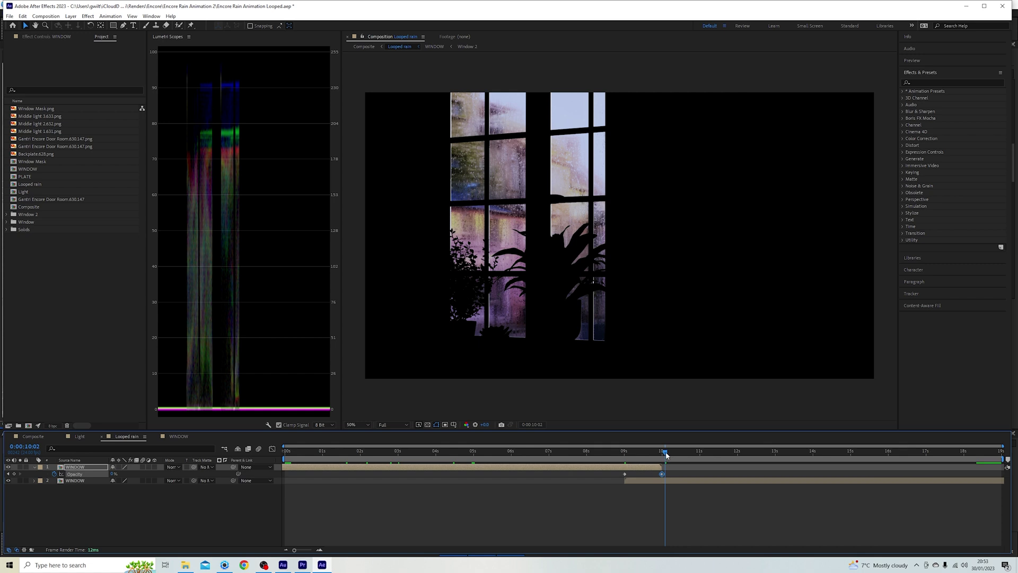
left_click_drag(447, 451, 482, 451)
- Return to Composite and scrub through the run of repeated Looped rain layers
left_click(33, 436)
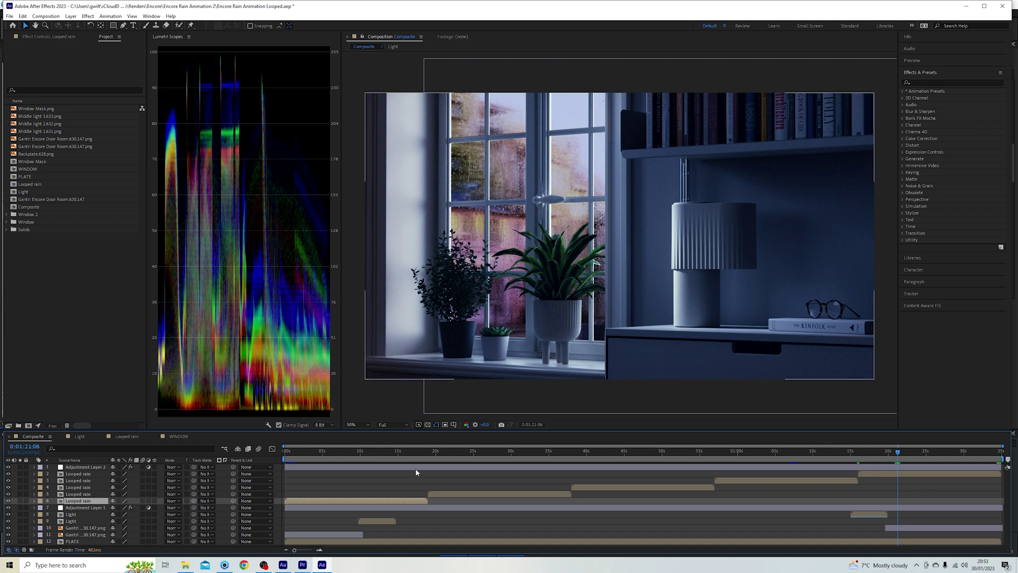
left_click(491, 451)
key("space")
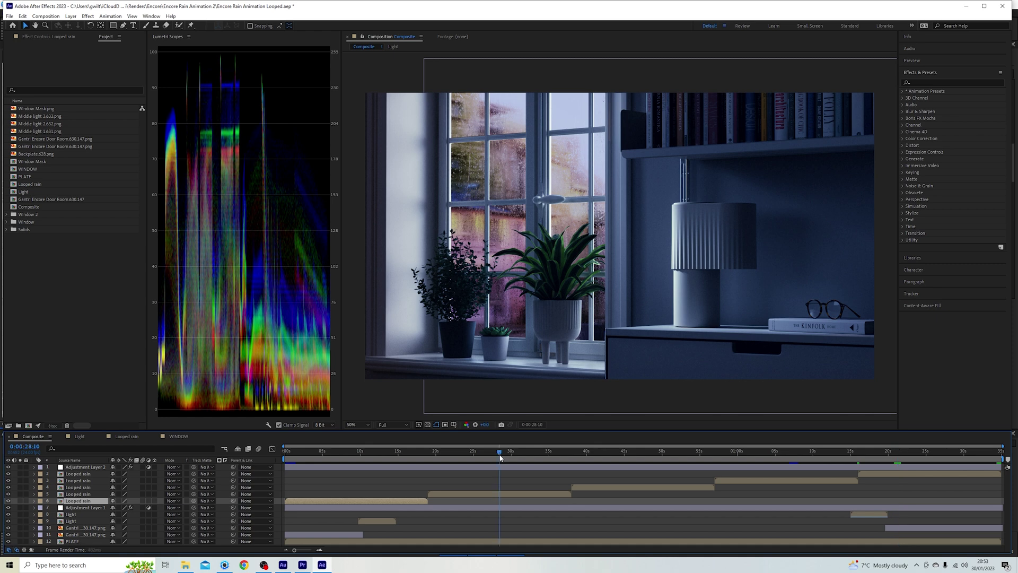
left_click_drag(454, 452, 724, 443)
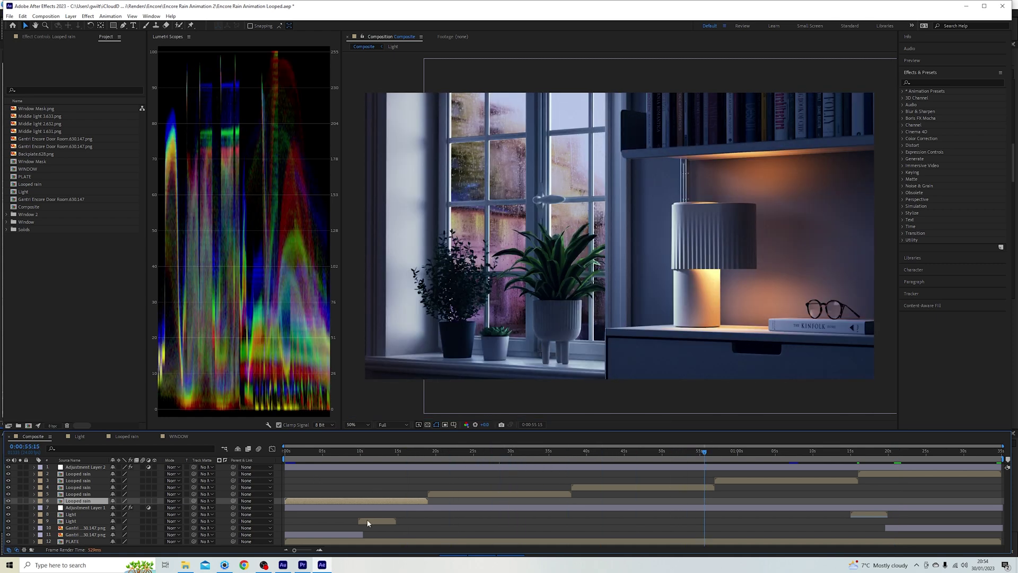
- Open the Light composition from its first layer in Composite and examine the opacity fade of the top unlit lamp layer
double_click(367, 521)
left_click_drag(349, 450, 430, 474)
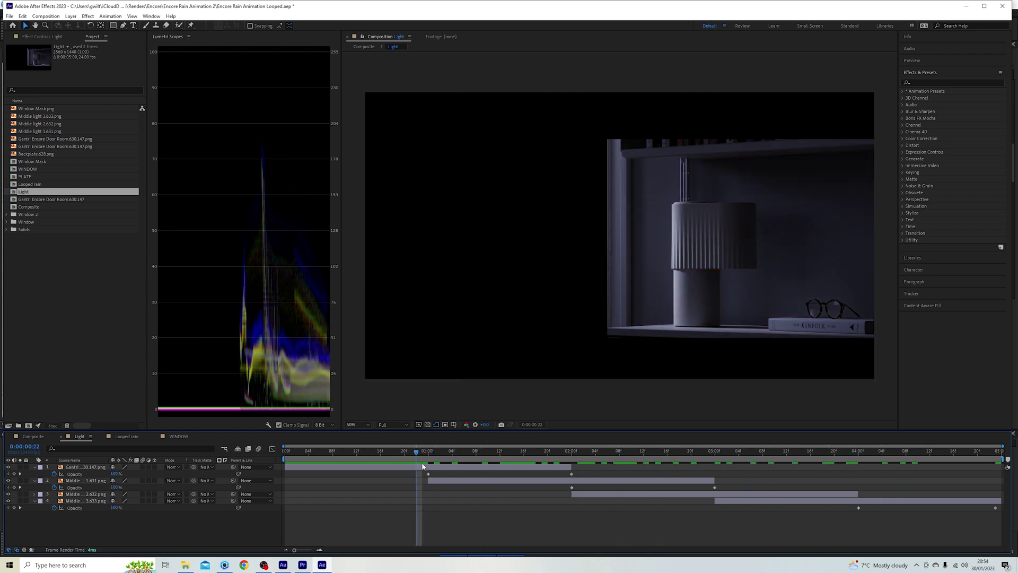
left_click(428, 474)
key("Page_Down")
key("Page_Down")
key("Page_Down")
key("Page_Down")
key("Page_Down")
left_click_drag(452, 465, 573, 467)
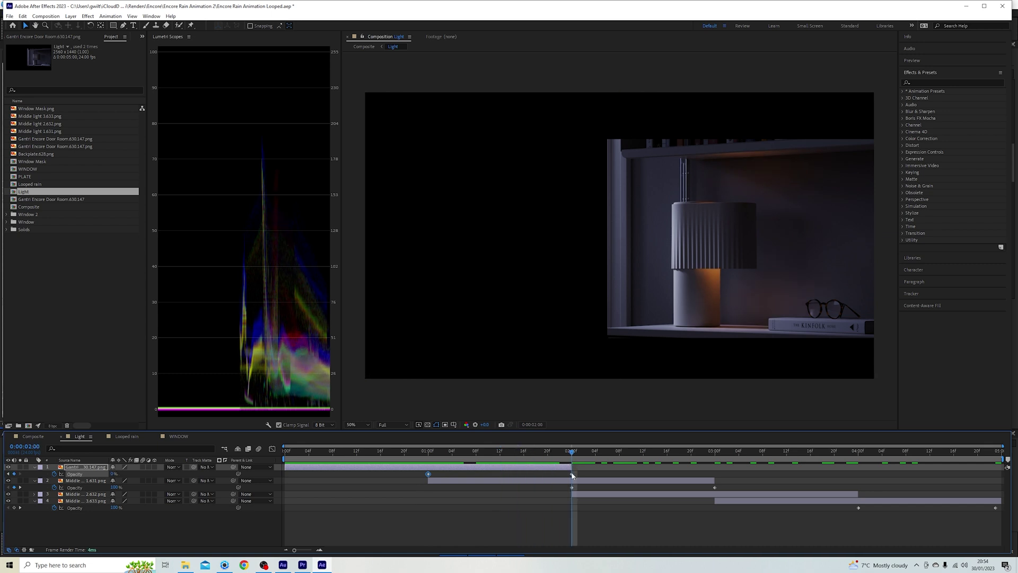
- Examine the remaining Middle light layers' fades in Light, revealing the third layer's opacity keyframes, through to the end of the composition
left_click(533, 480)
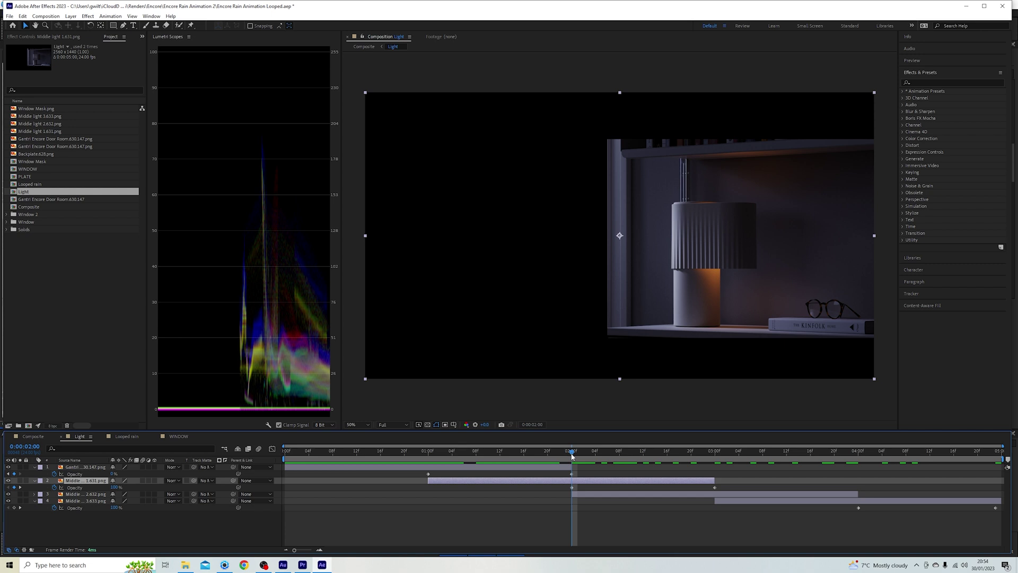
left_click_drag(571, 455, 713, 451)
left_click(738, 494)
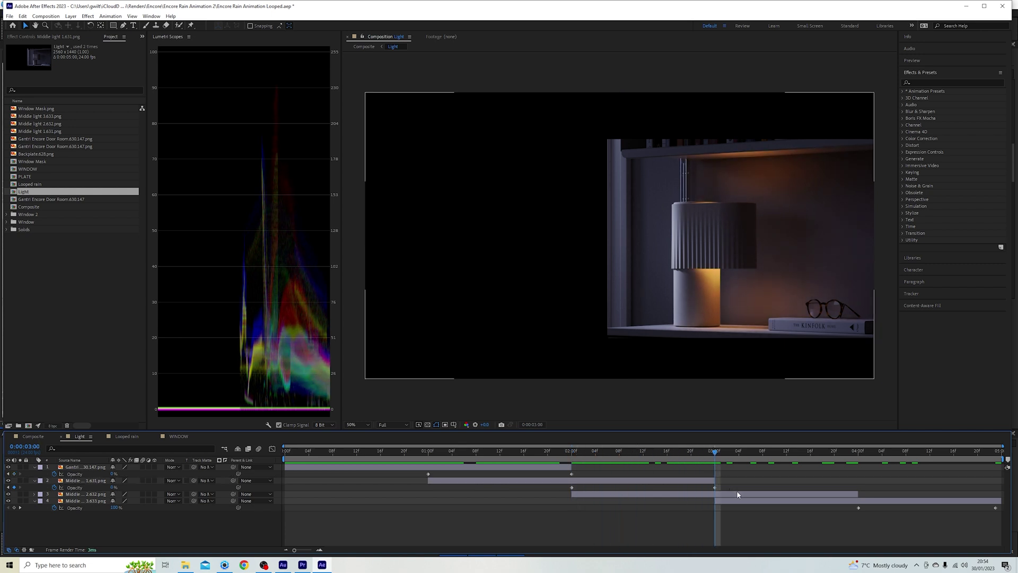
key("t")
left_click(848, 508)
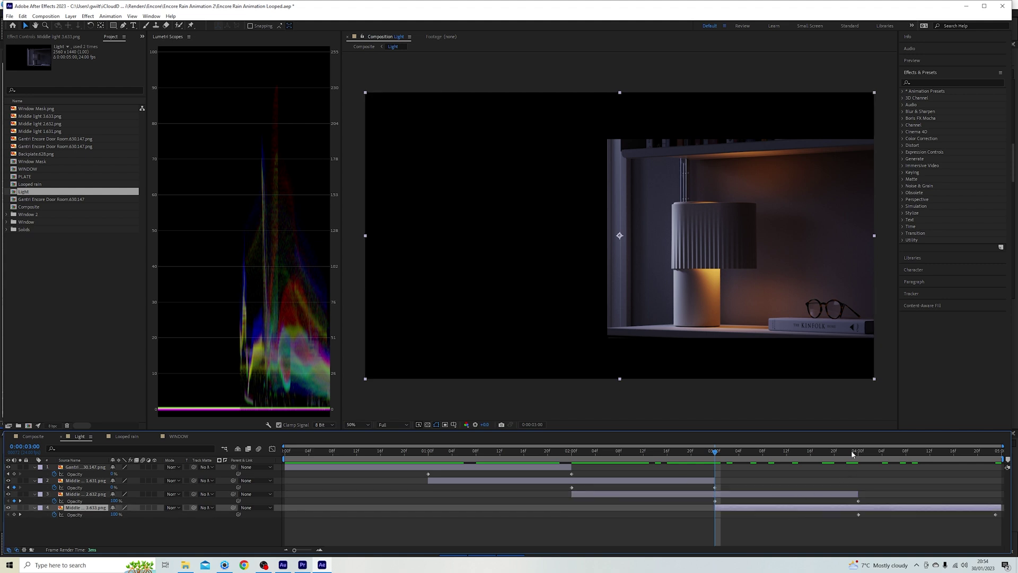
key("space")
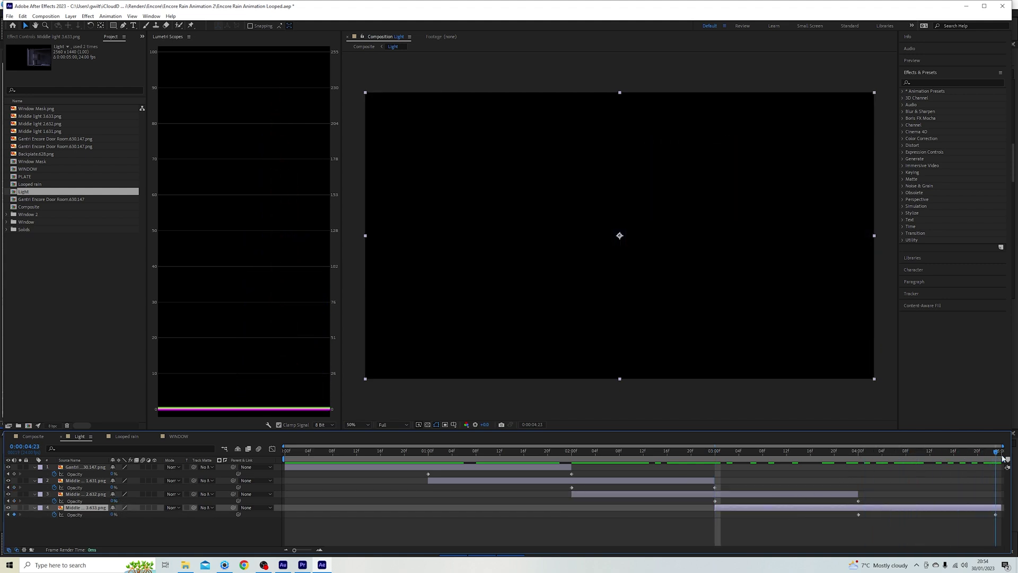
- Return to Composite and scrub from the unlit opening through the first Light layer to the fully lit section
left_click(43, 437)
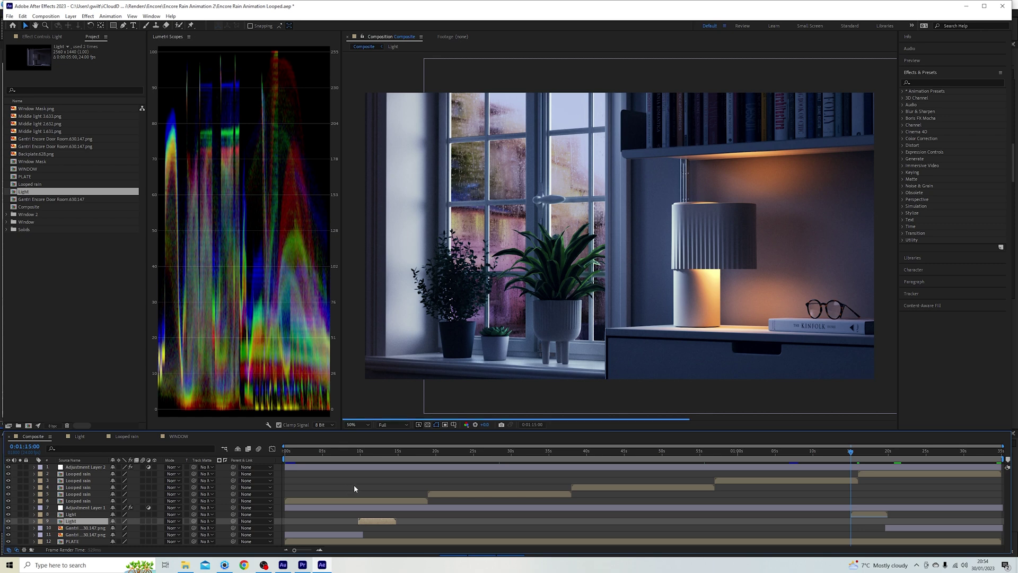
left_click(492, 452)
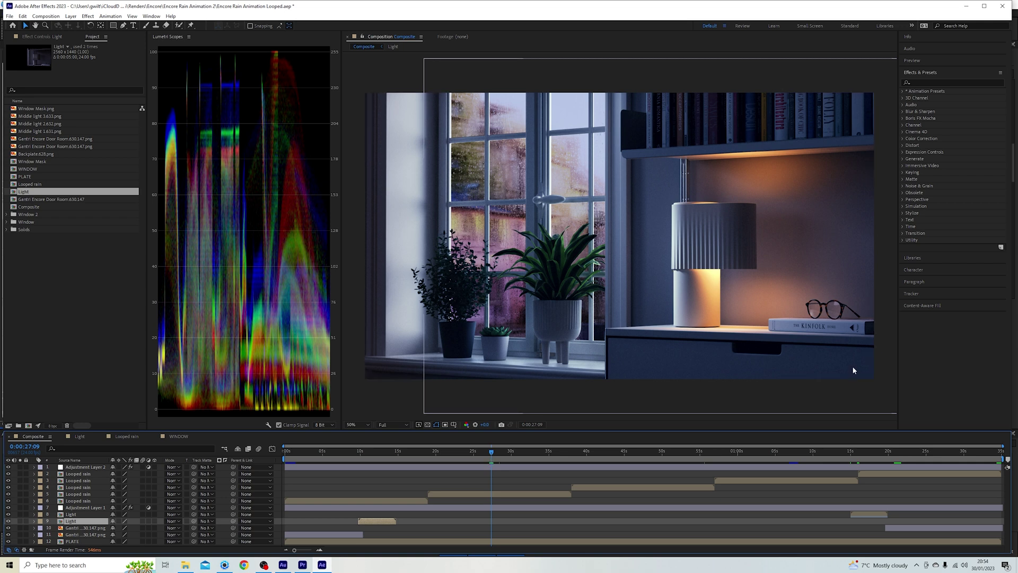
left_click(404, 451)
left_click(327, 450)
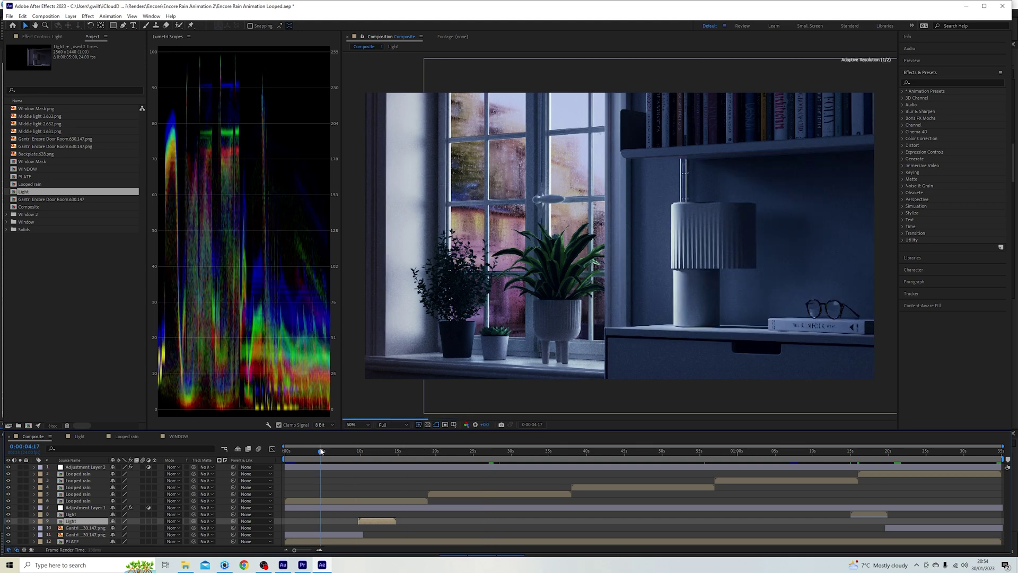
left_click(337, 450)
left_click_drag(349, 459, 374, 462)
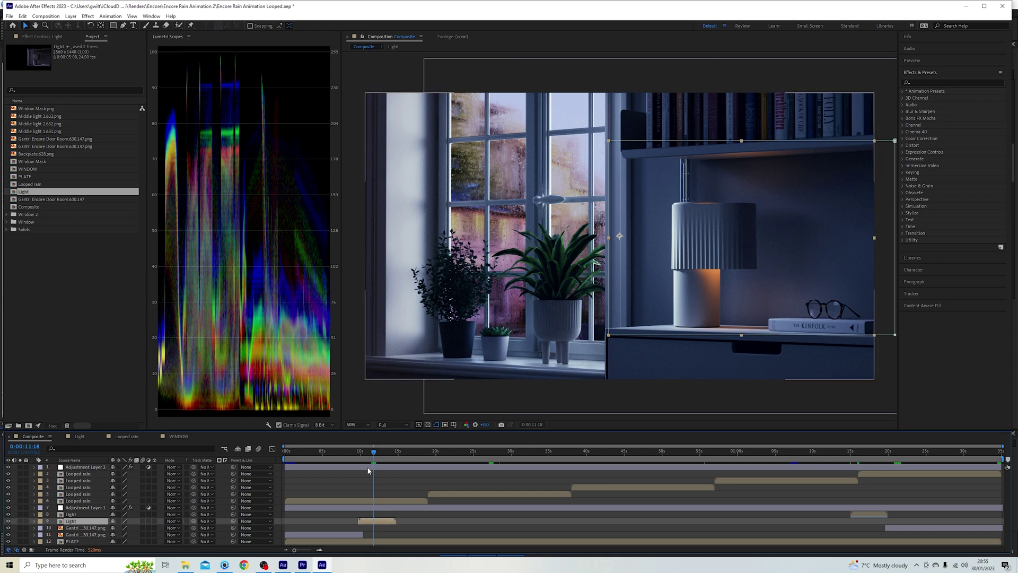
left_click_drag(374, 456, 580, 460)
left_click_drag(613, 492, 736, 496)
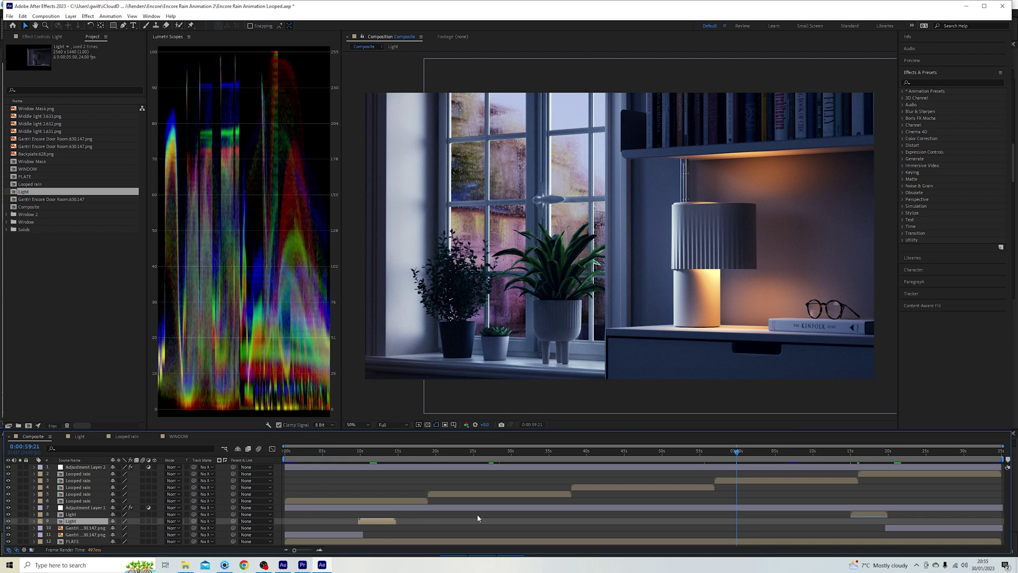
- Select the second Light layer in Composite and scrub across it to review the lamp's light transition near the end
left_click(850, 452)
left_click_drag(851, 454, 853, 455)
left_click(858, 514)
right_click(862, 517)
left_click(869, 446)
left_click(852, 452)
left_click_drag(856, 456, 887, 459)
key("space")
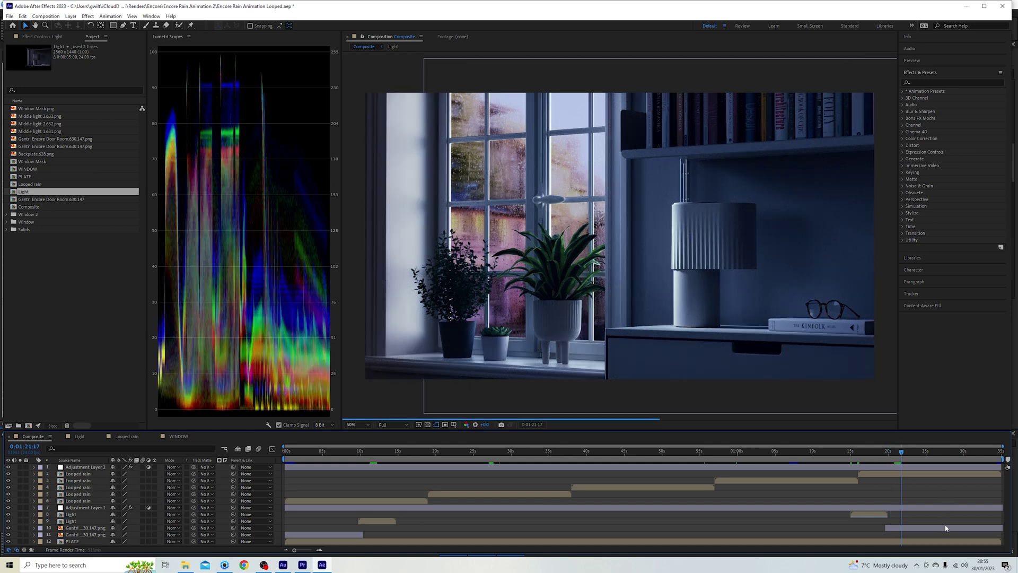
- Select the closing unlit lamp image layer, toggle its visibility off and on, review the ending, and bring the playhead near the start
left_click(945, 527)
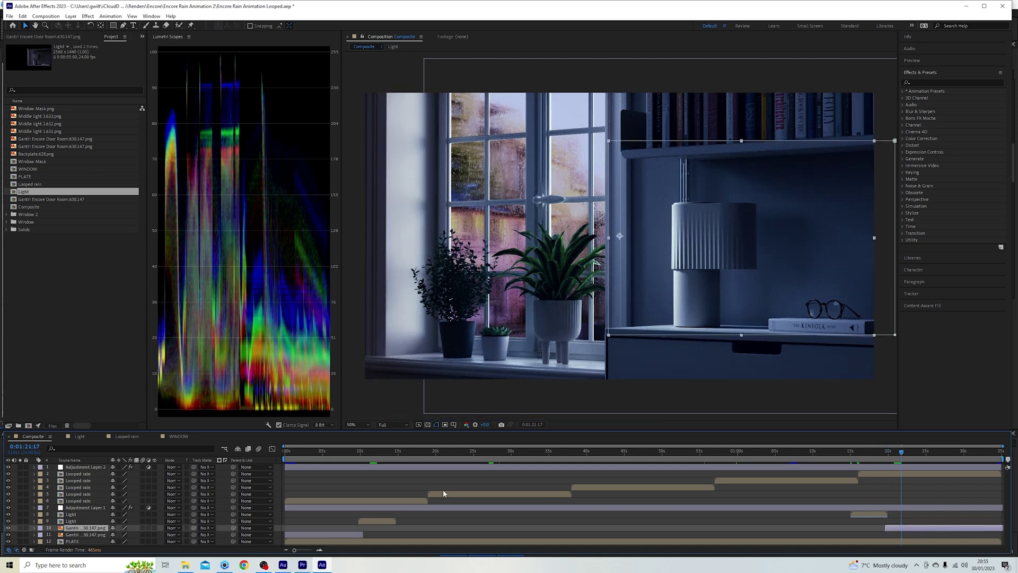
left_click(8, 528)
left_click(7, 528)
left_click_drag(883, 454, 909, 466)
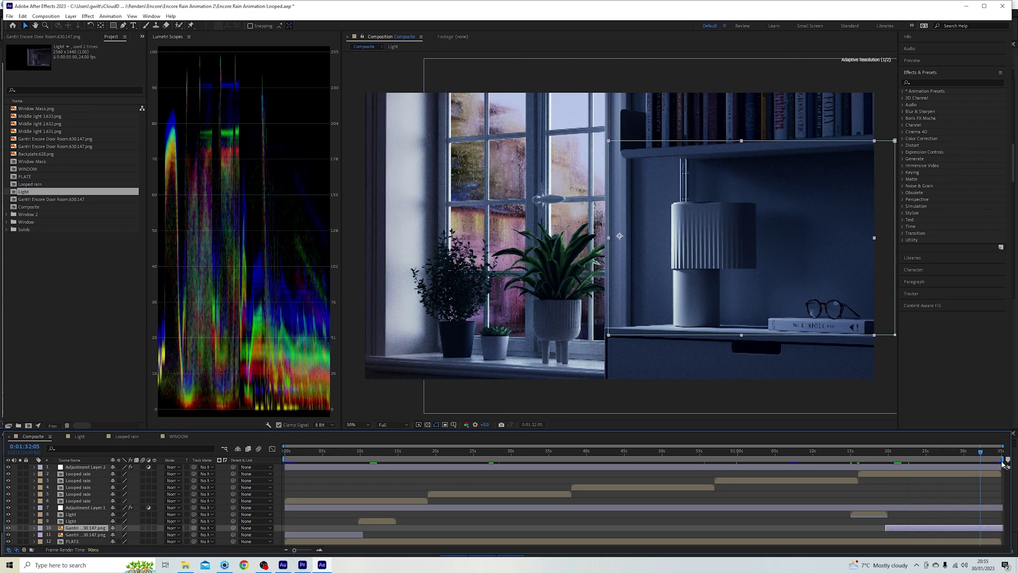
left_click(313, 454)
left_click_drag(292, 455, 290, 454)
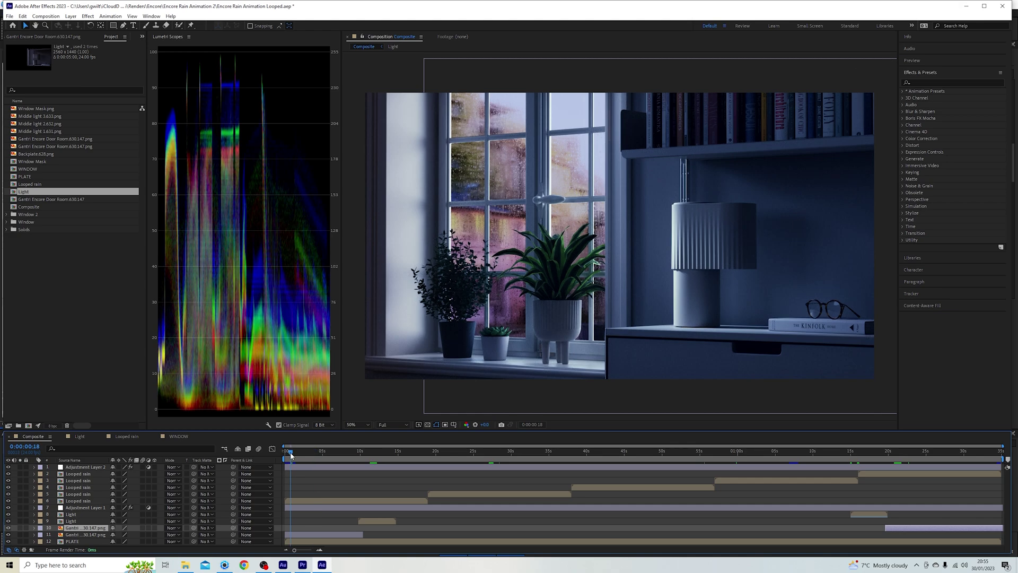
left_click(283, 565)
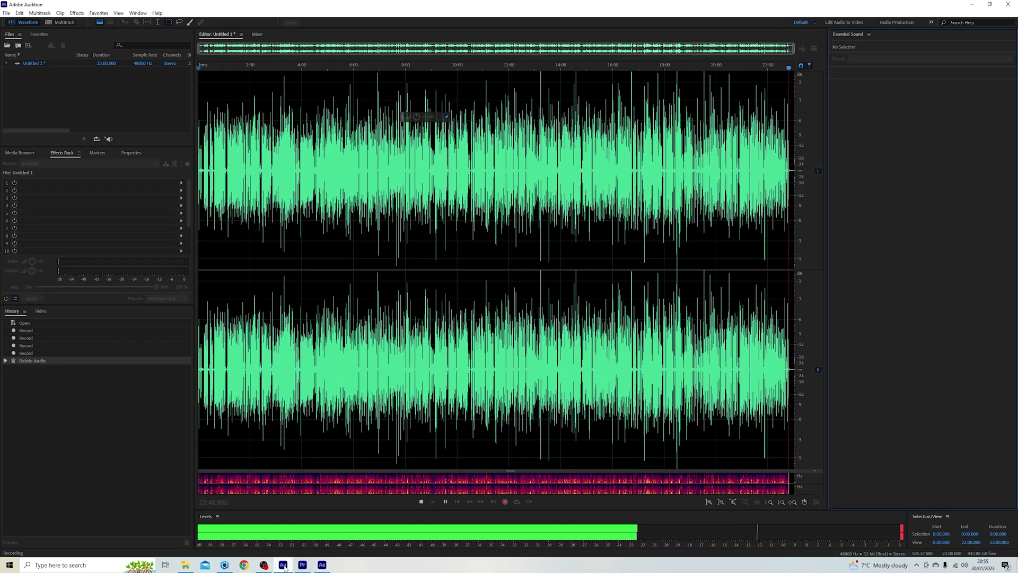
left_click(264, 565)
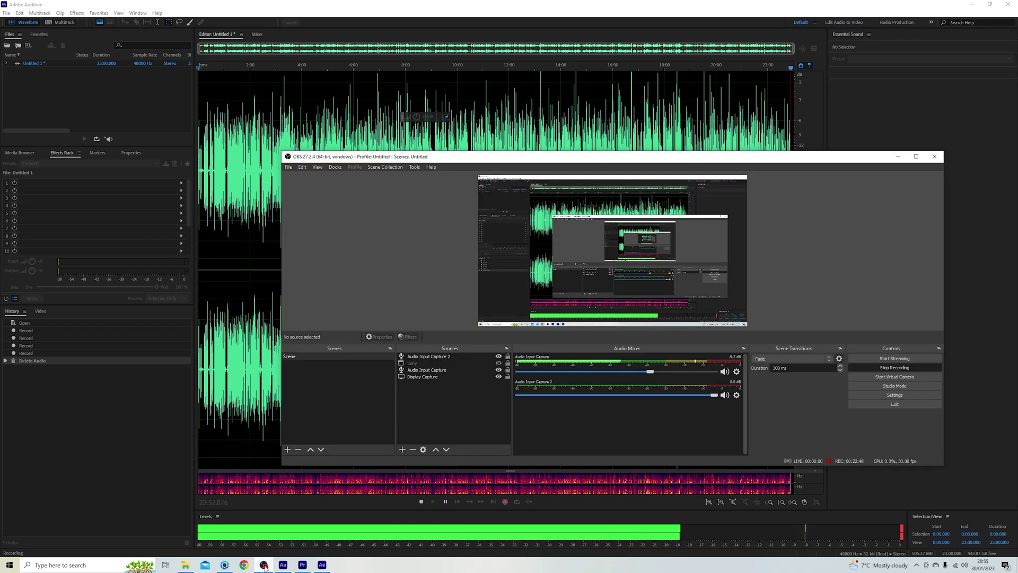
left_click(224, 564)
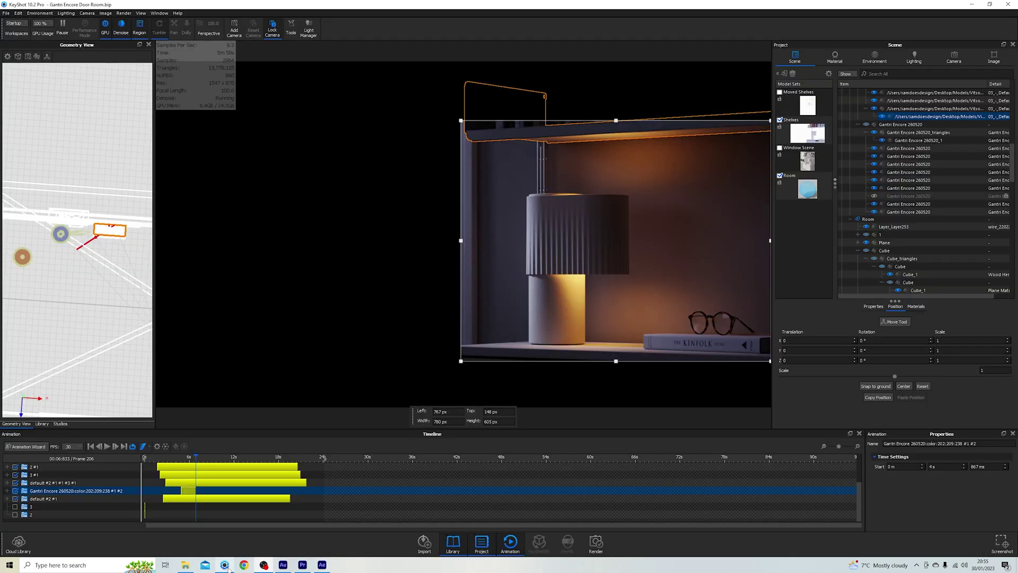
left_click(326, 567)
left_click(461, 451)
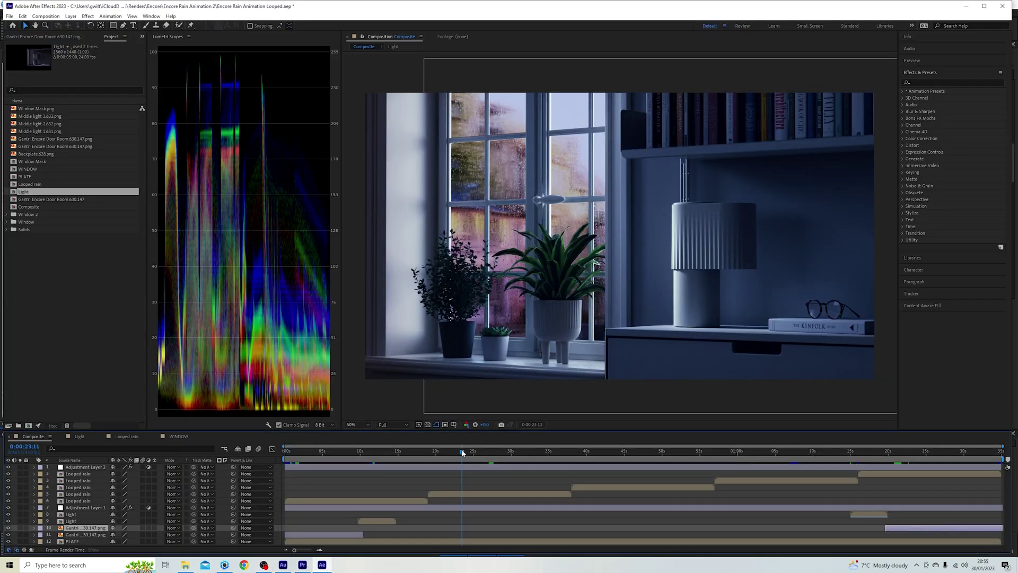
- Switch to Premiere Pro and move the playhead to the start of the Encore Rain Animation Looped sequence
left_click(302, 565)
left_click_drag(241, 373, 101, 378)
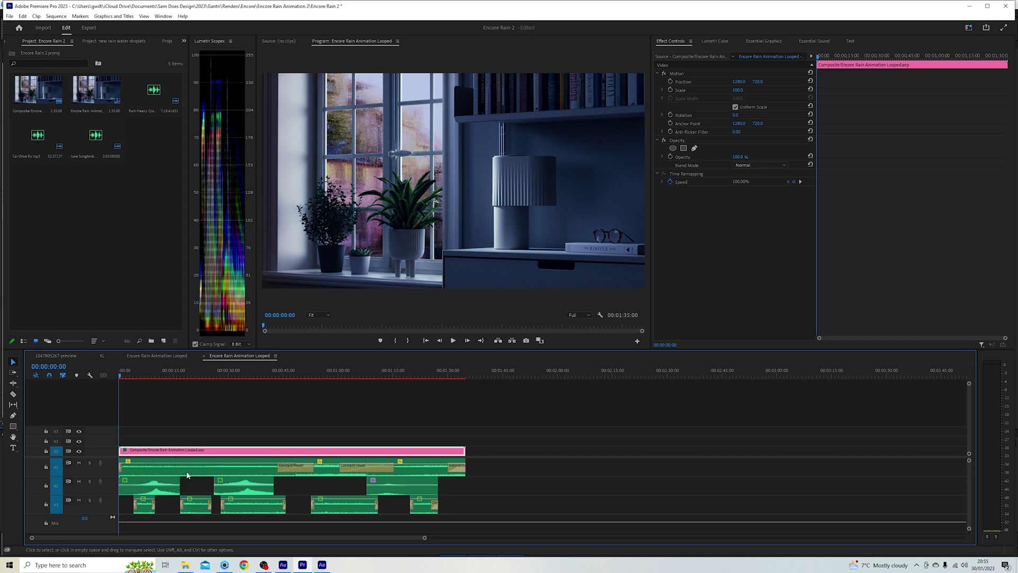
- Inspect the audio effects on the opening heavy rain clip and the first Car Drive By clip, selecting the latter's Parametric Equalizer
left_click(142, 473)
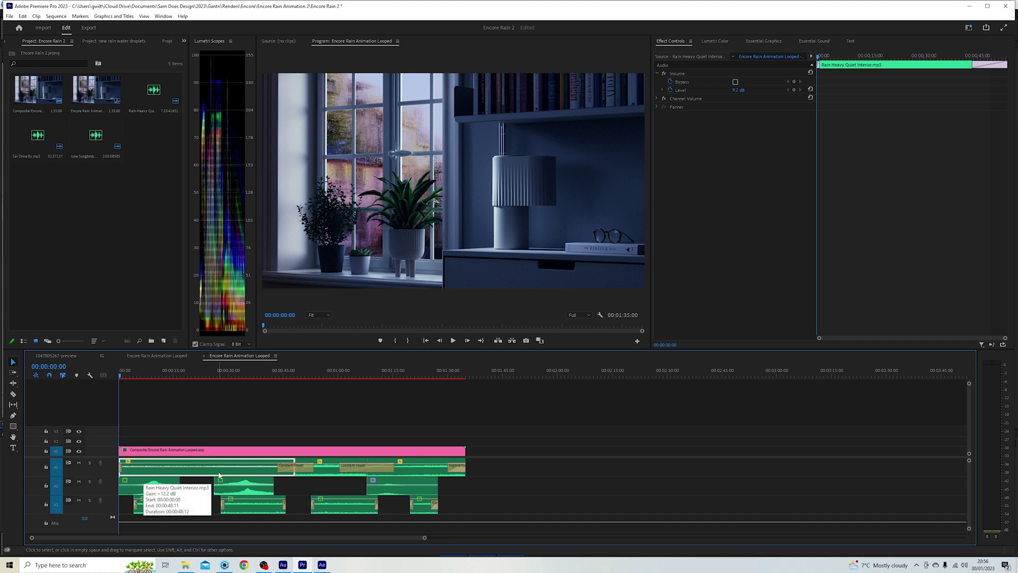
left_click(158, 494)
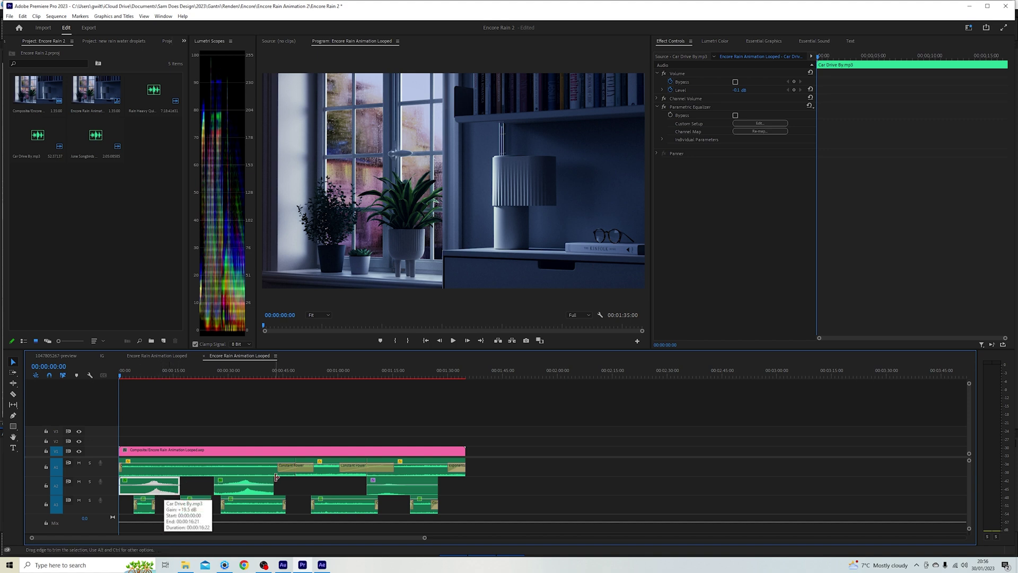
left_click(693, 106)
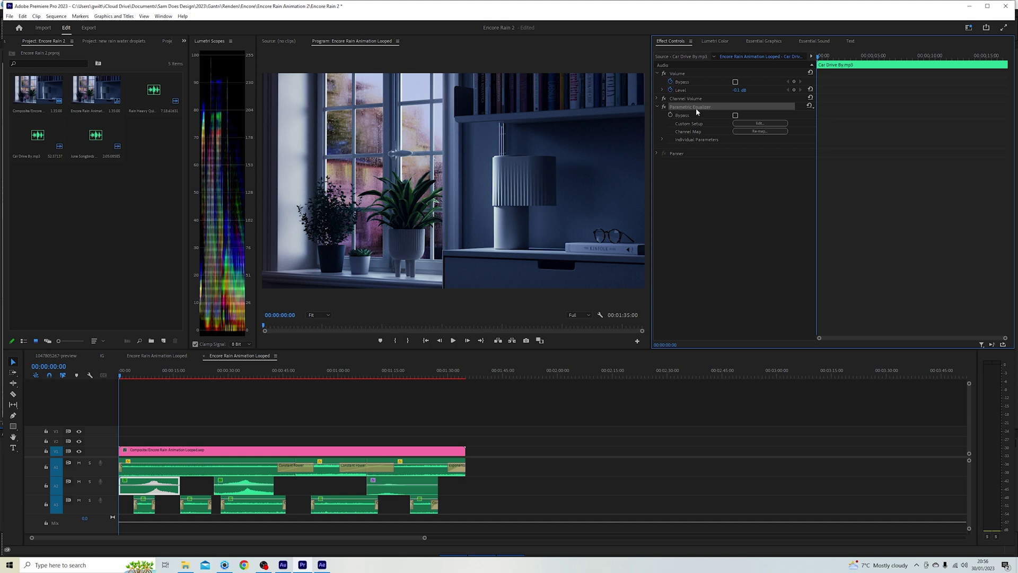
- In the Car Drive By clip's Parametric Equalizer, keep the Generic Low-Pass preset and move the high band point to about 790 Hz and -39 dB
left_click(775, 126)
left_click(423, 201)
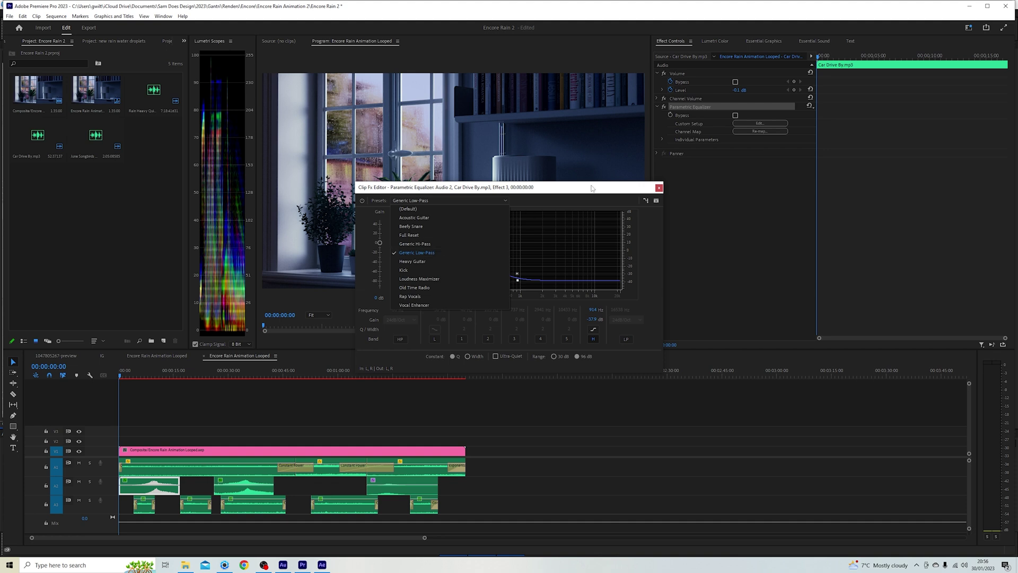
left_click(518, 258)
left_click_drag(519, 280, 513, 282)
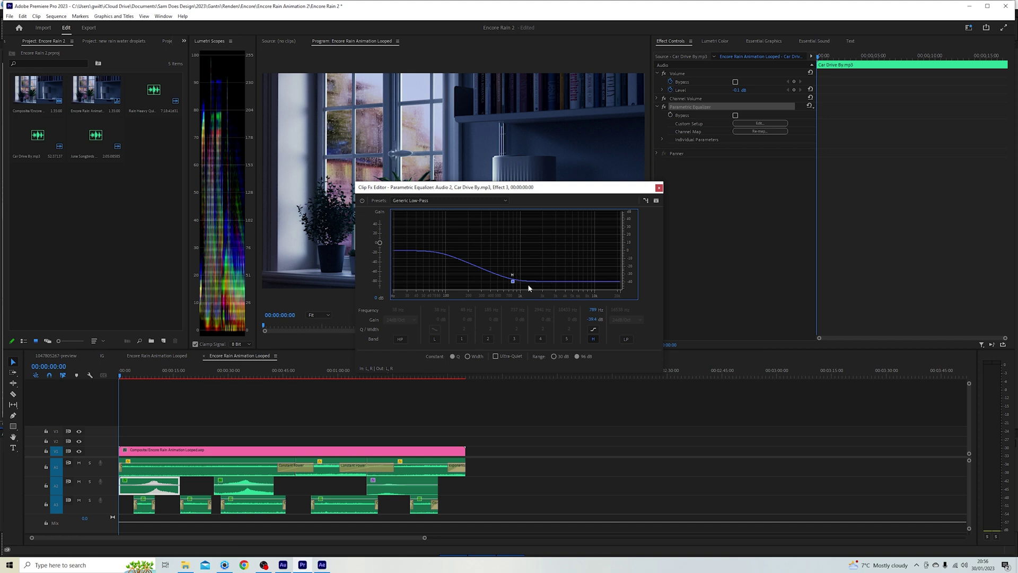
left_click(659, 188)
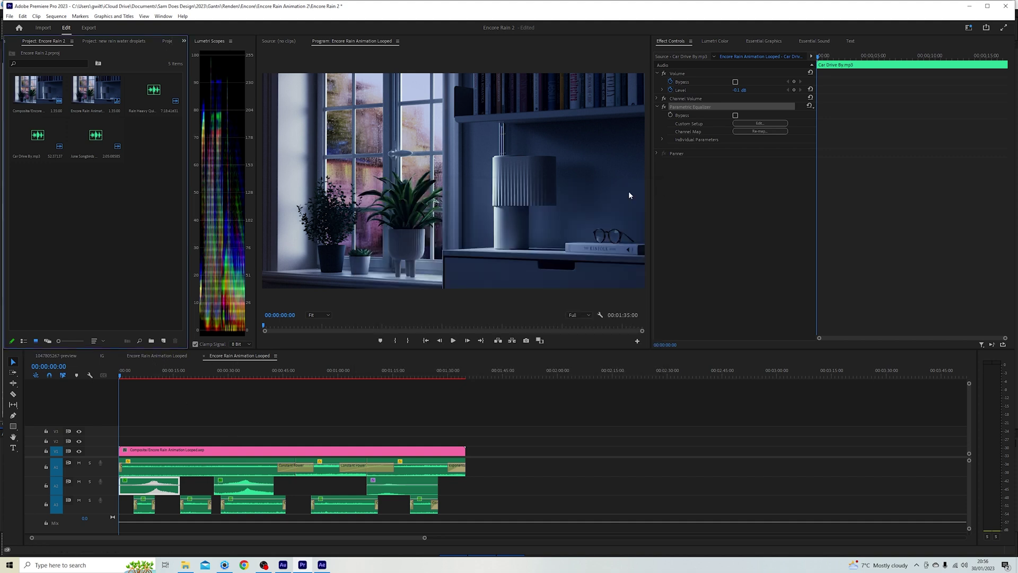
- Select the first four June Songbirds clips on the third audio track one after another to inspect their audio effects
left_click(149, 508)
left_click(196, 506)
left_click(253, 507)
left_click(336, 509)
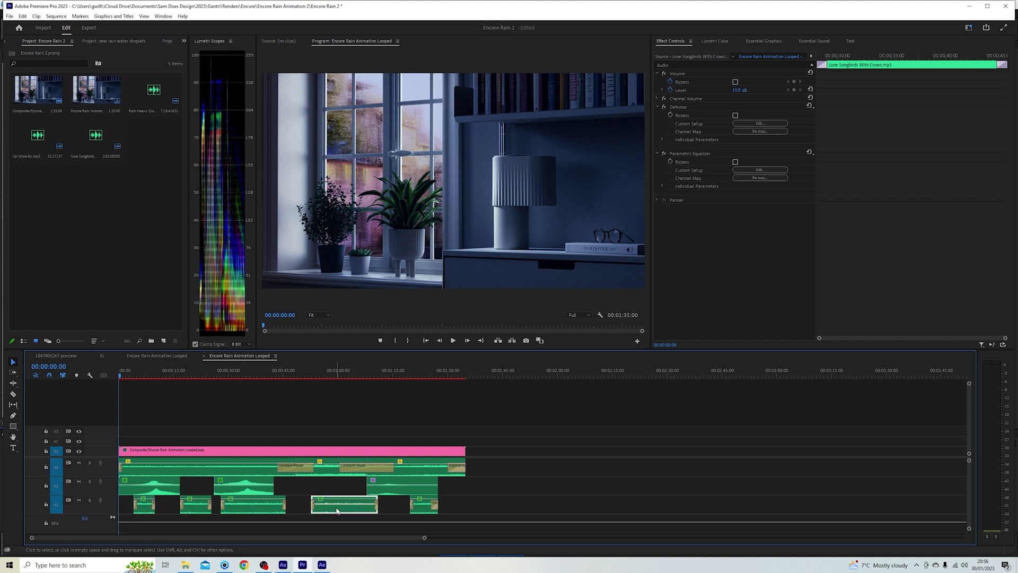